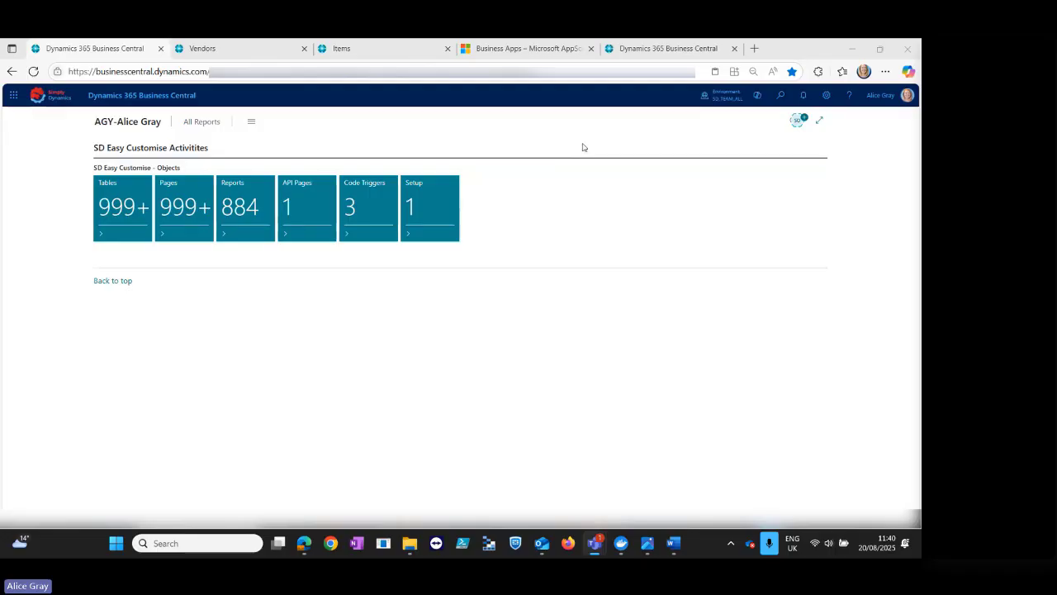
# Find the SD Easy Customise app on AppSource, view its free trial confirmation, and close it without starting the trial.
pyautogui.click(570, 52)
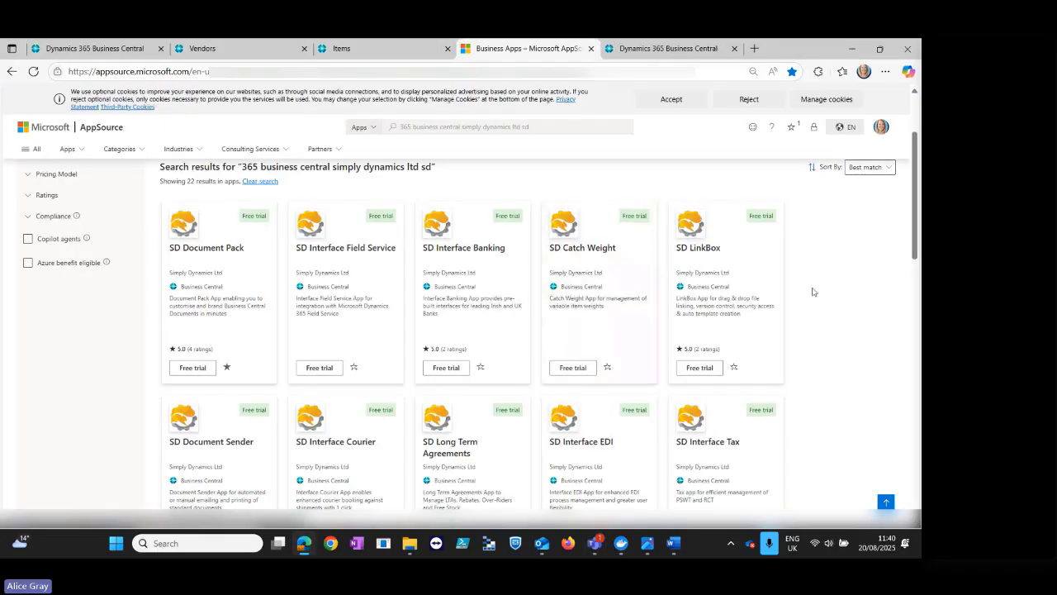
pyautogui.scroll(-3, 818, 292)
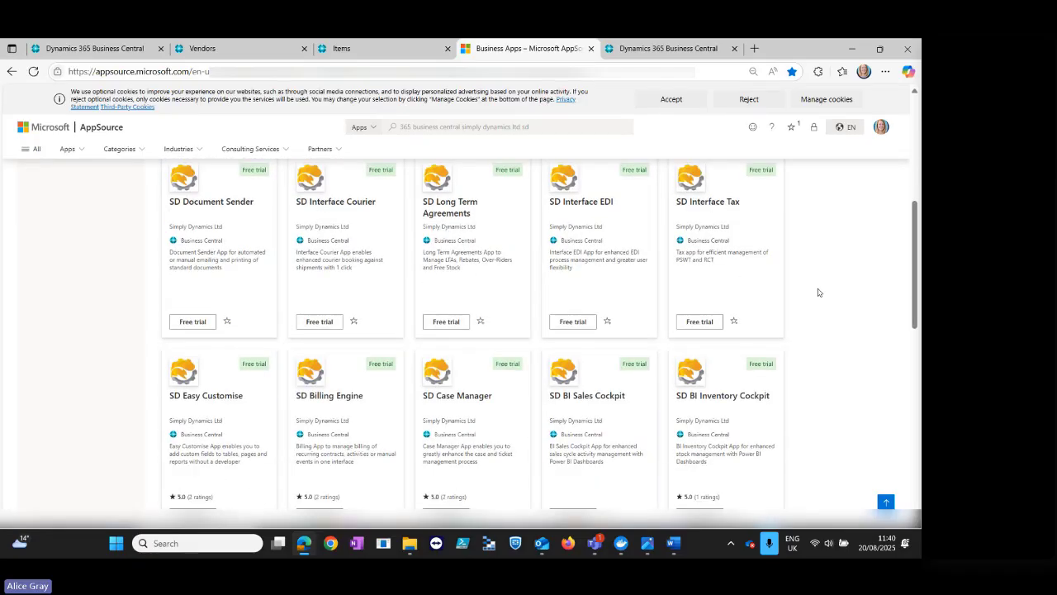
pyautogui.scroll(-1, 239, 456)
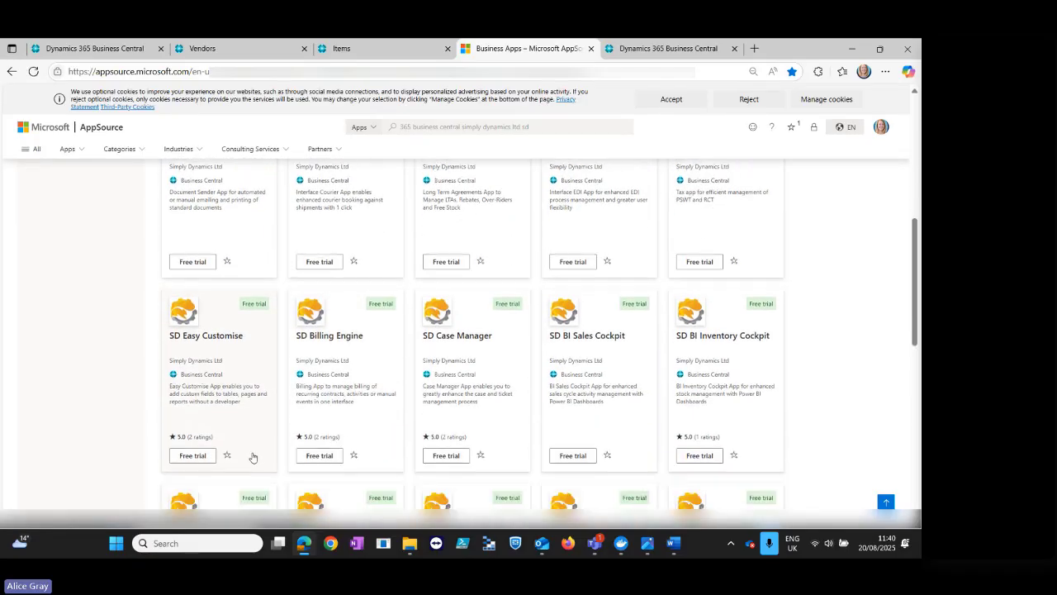
pyautogui.click(204, 460)
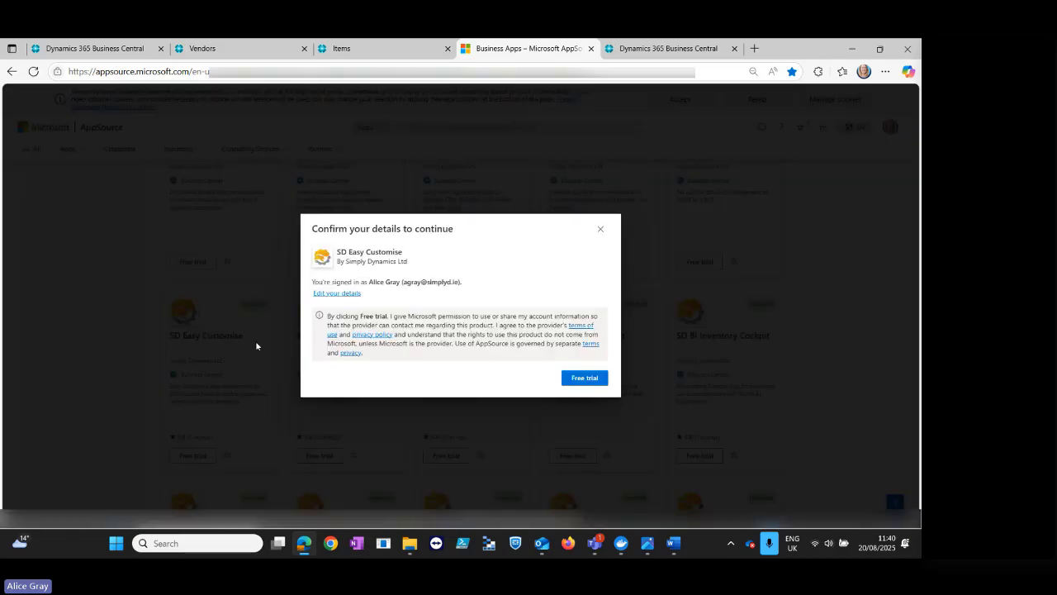
pyautogui.click(601, 230)
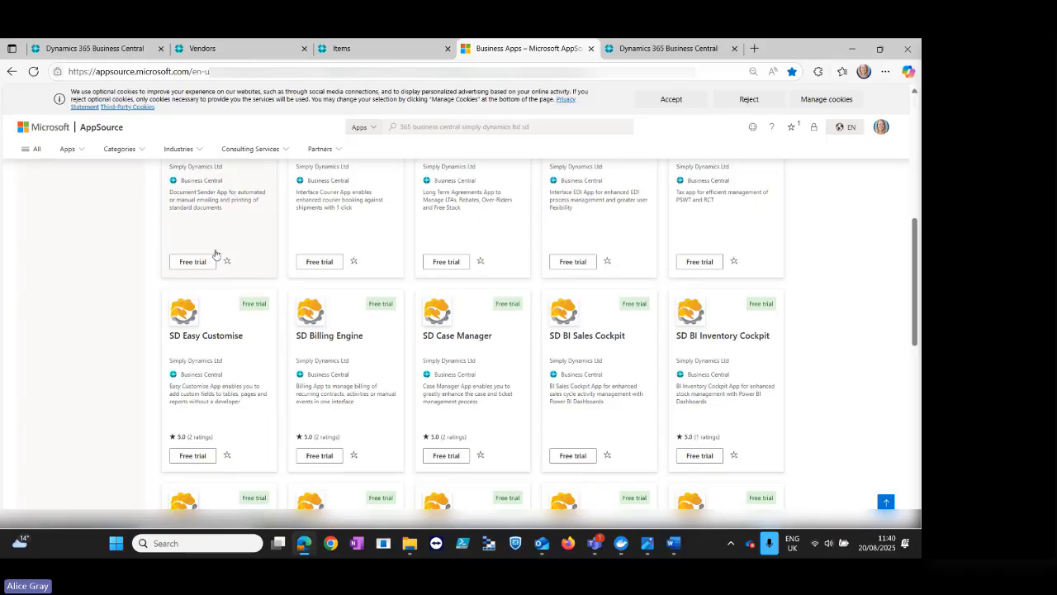
# View the SD Easy Customise setup wizard from its installation notification through step 2, and leave the CRONUS environment without finishing.
pyautogui.click(678, 52)
pyautogui.click(530, 328)
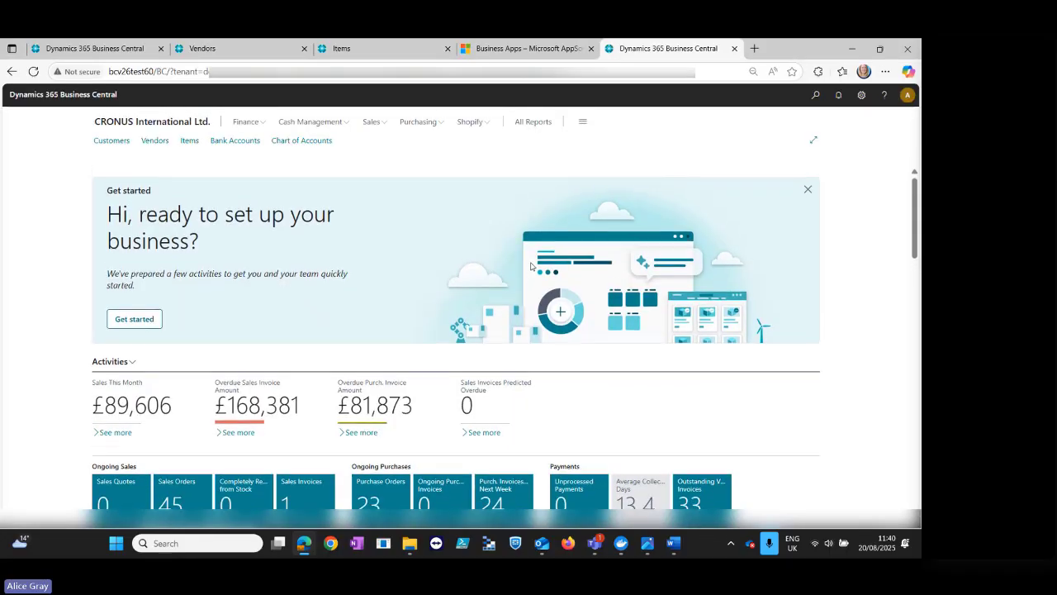
pyautogui.click(818, 158)
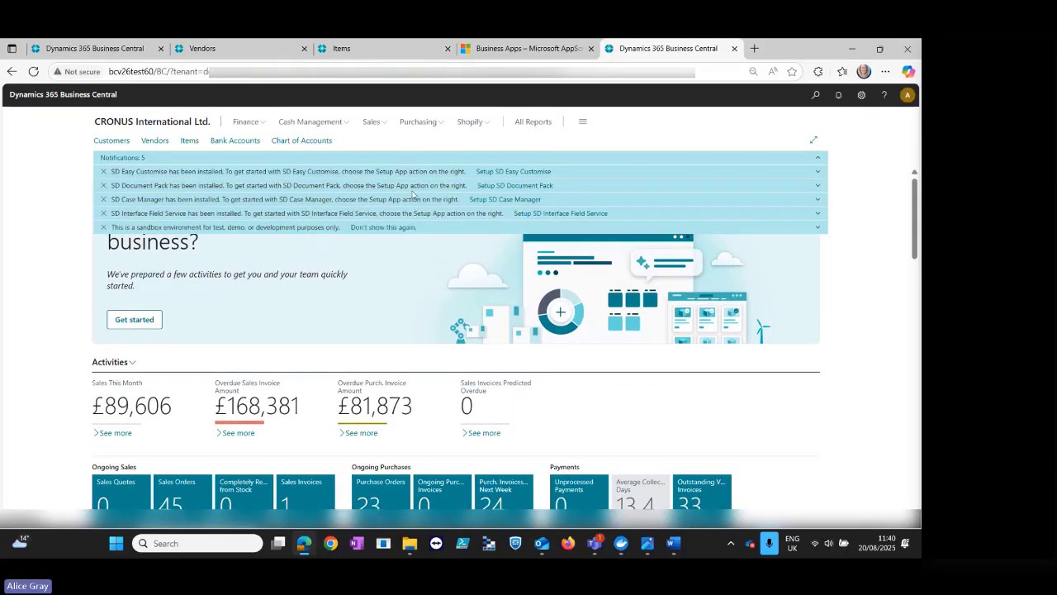
pyautogui.click(527, 173)
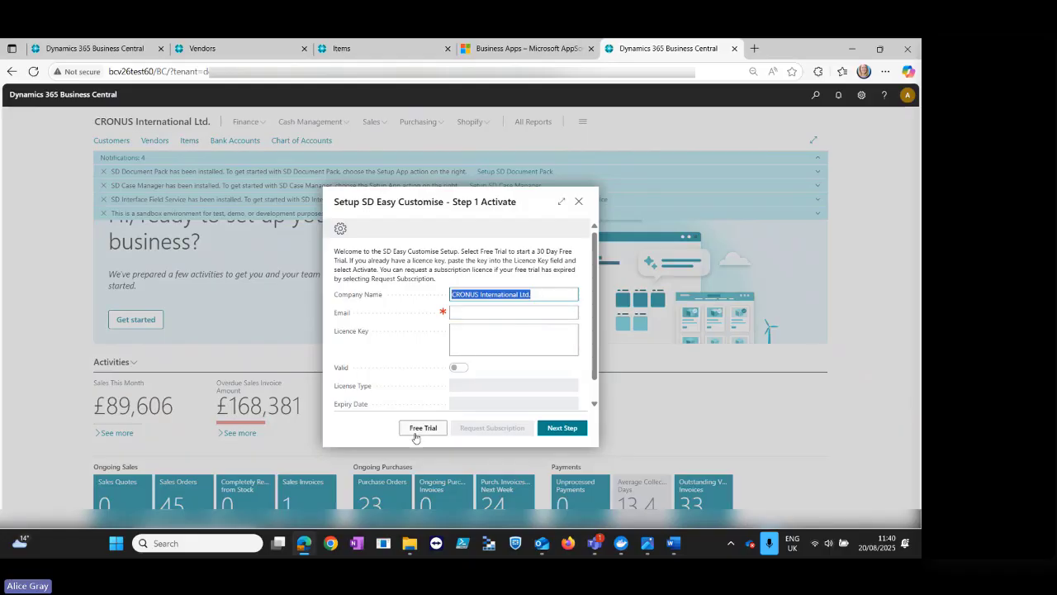
pyautogui.click(564, 431)
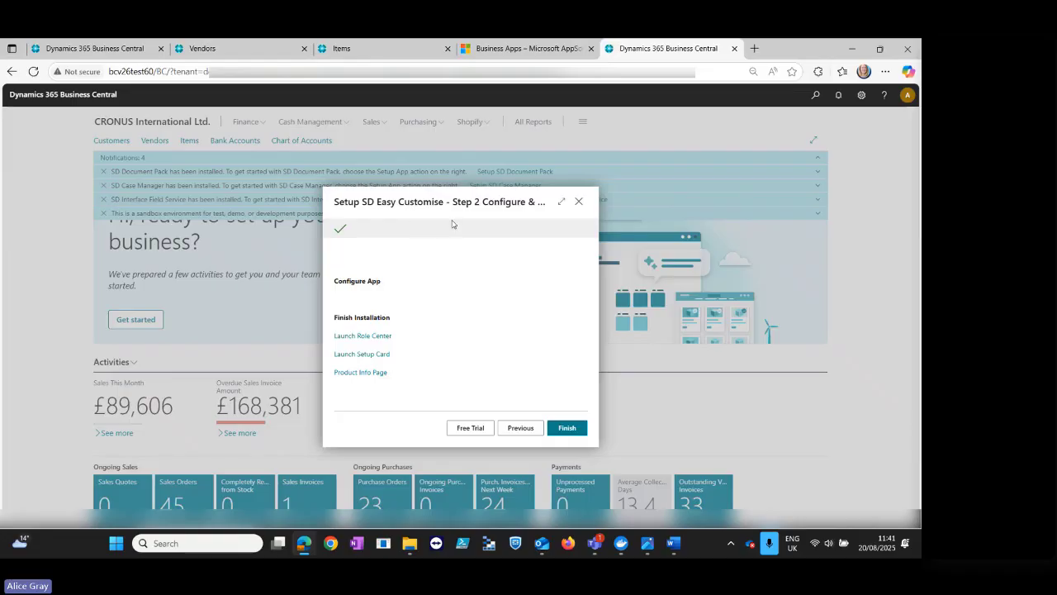
pyautogui.click(733, 49)
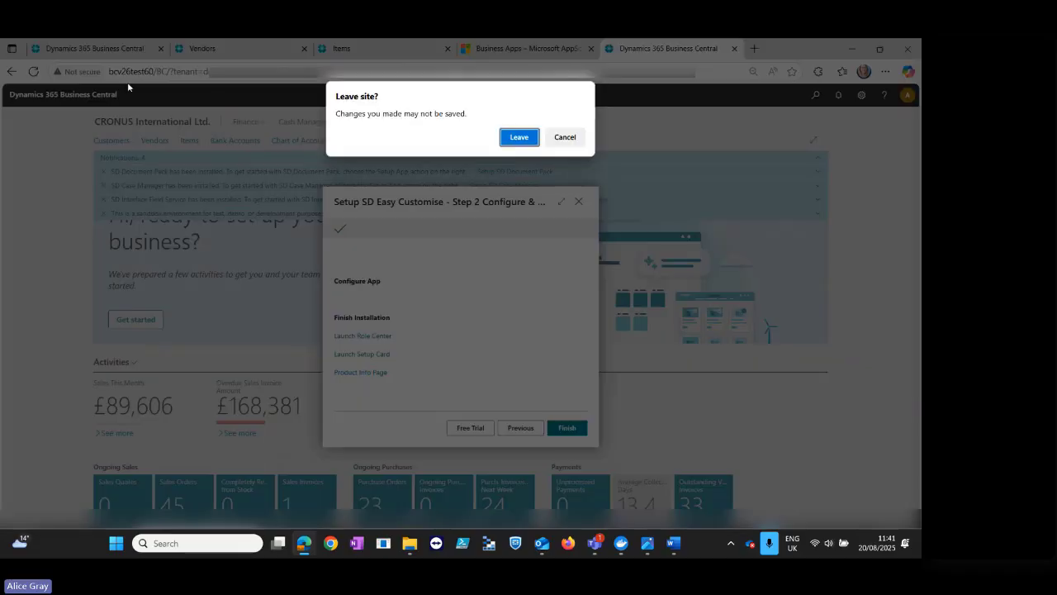
pyautogui.click(516, 139)
# Filter the SD Easy Customise tables to extended ones only and open the Vendor table's extension.
pyautogui.click(76, 51)
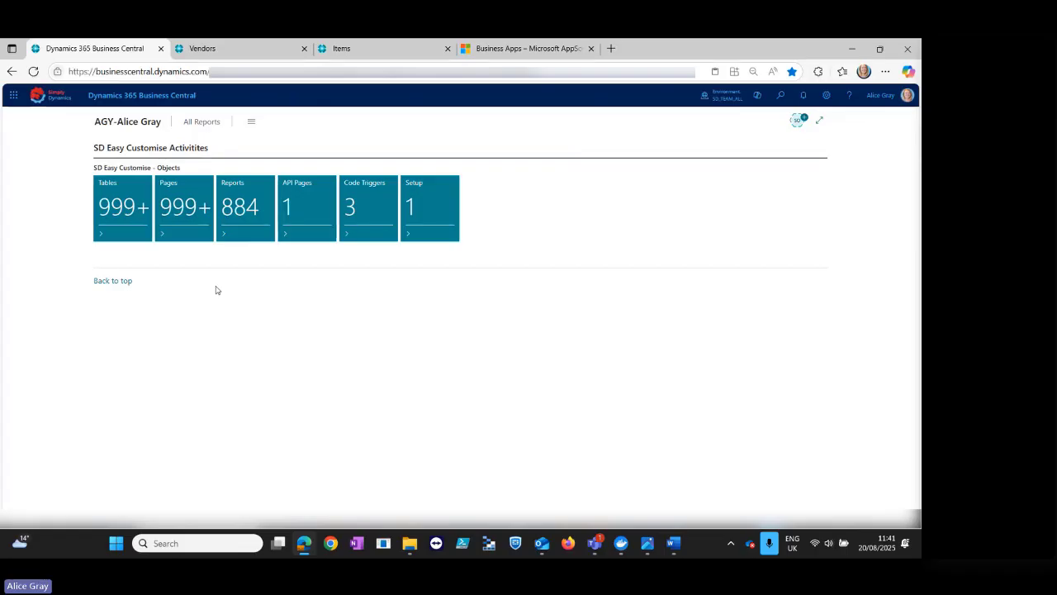
pyautogui.click(440, 216)
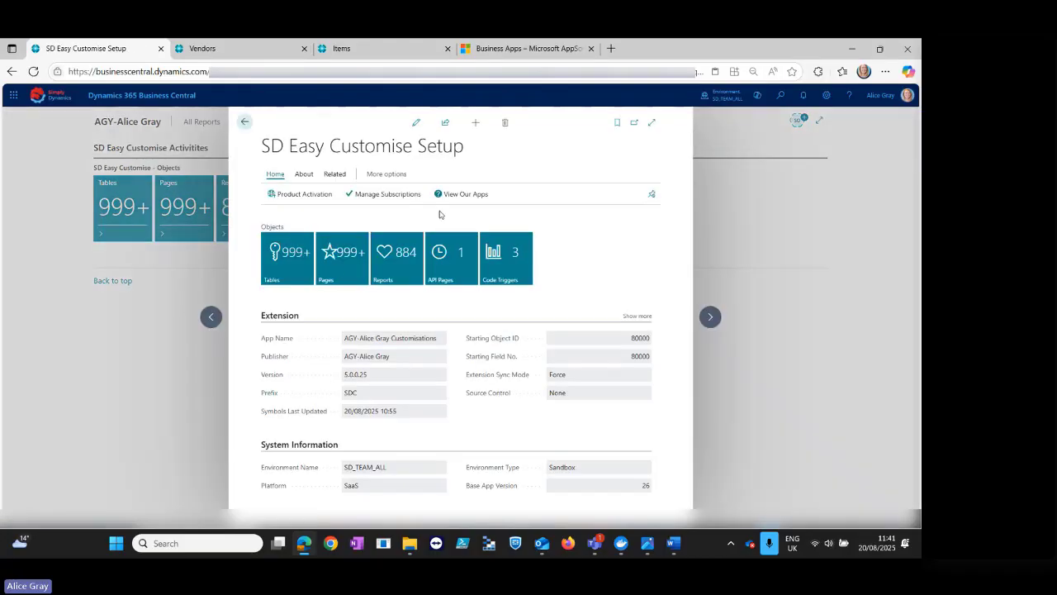
pyautogui.click(290, 272)
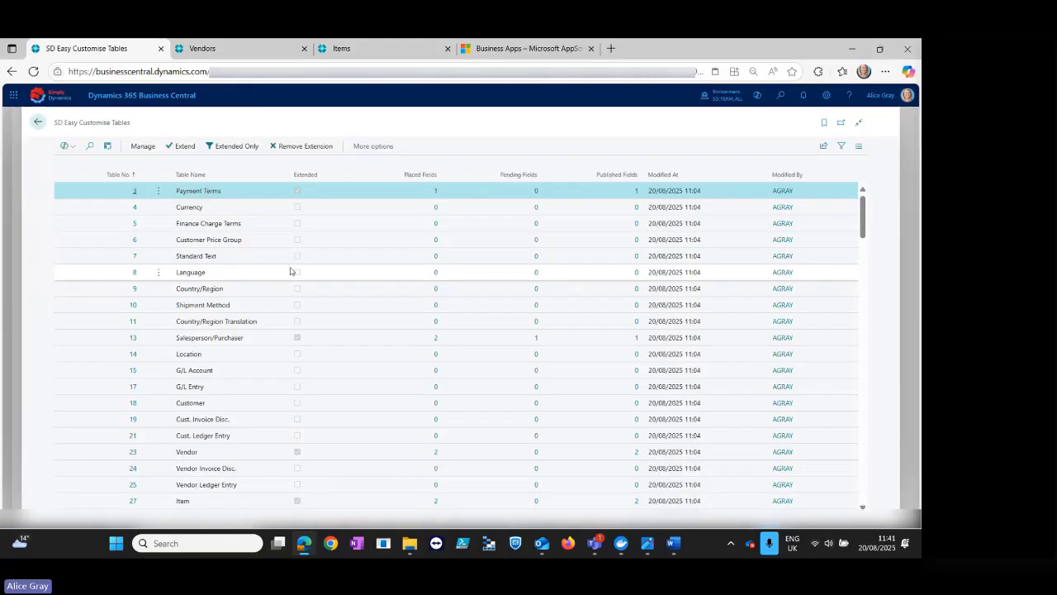
pyautogui.click(241, 146)
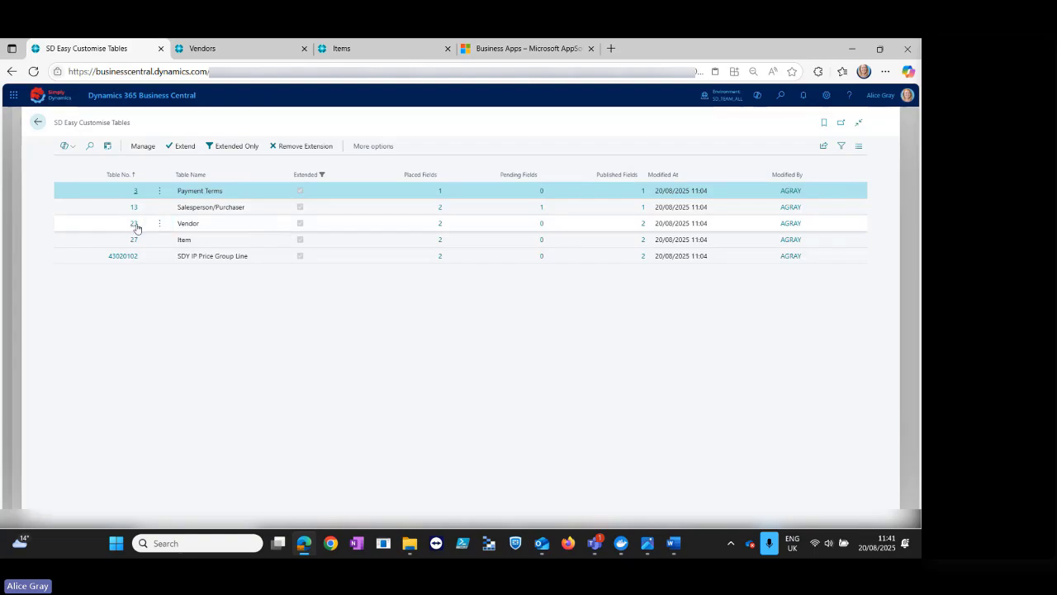
pyautogui.click(210, 224)
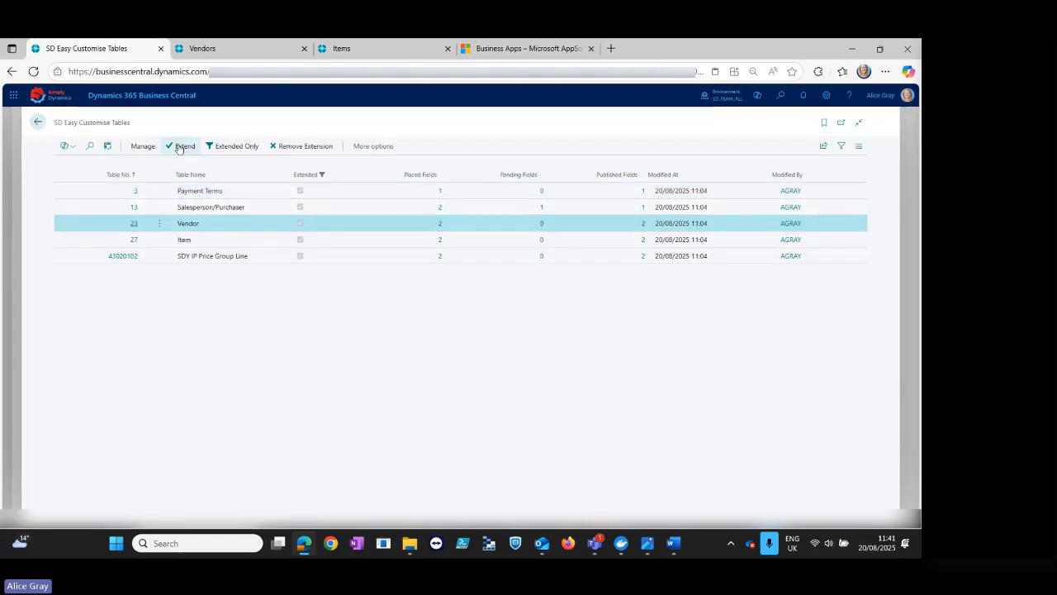
pyautogui.click(180, 147)
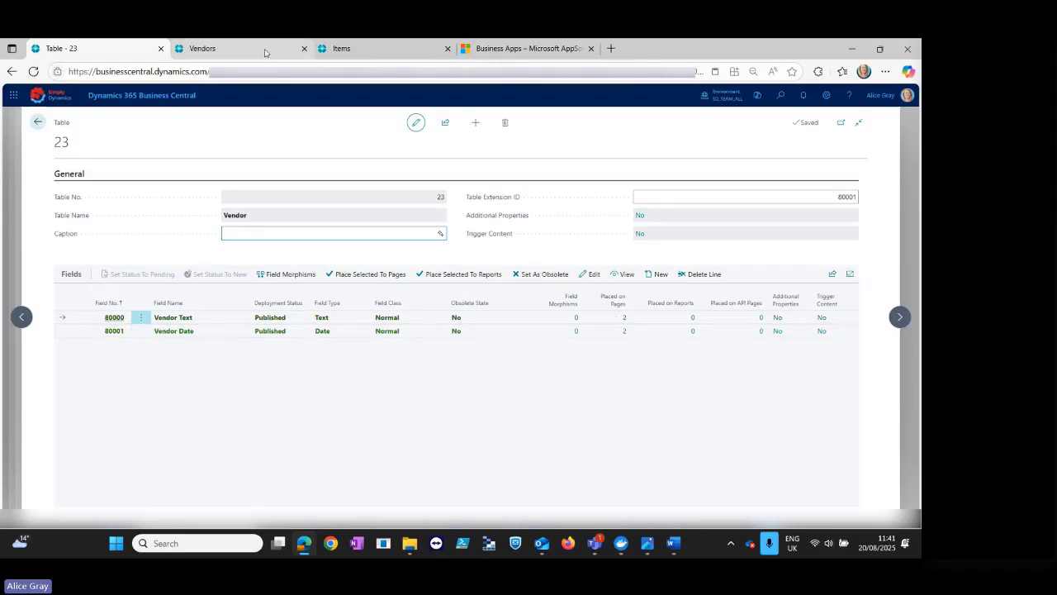
# Check the custom vendor text and date fields in the Vendors list and return to the Vendor table extension.
pyautogui.moveTo(264, 53)
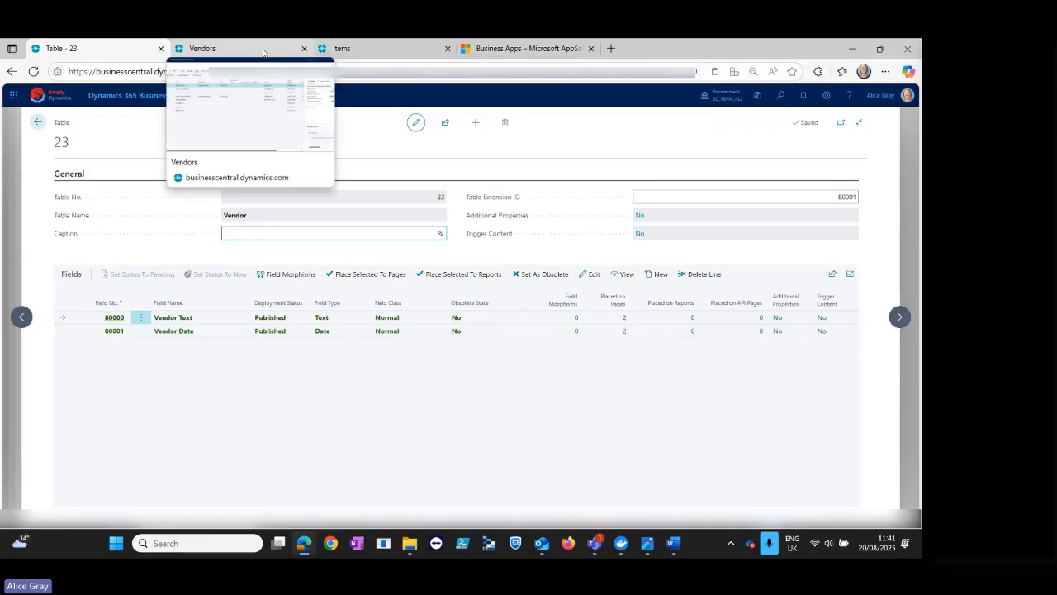
pyautogui.click(263, 53)
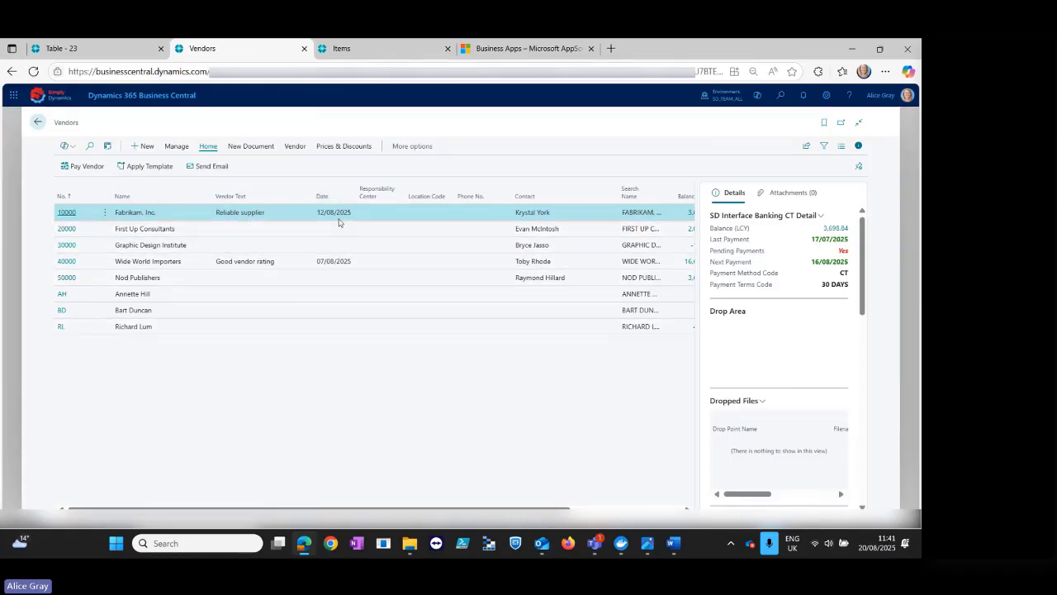
pyautogui.click(120, 53)
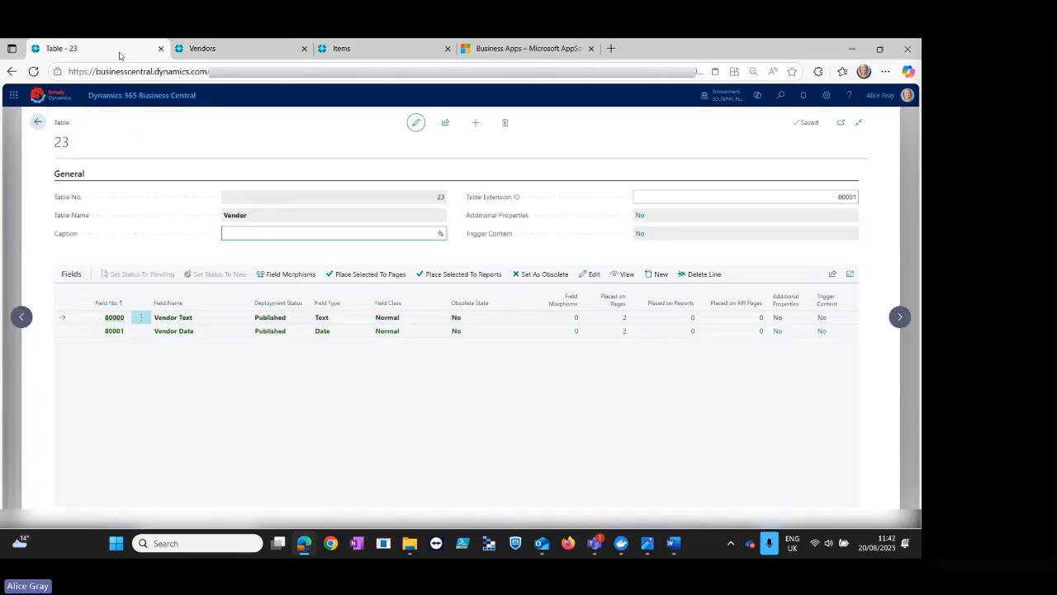
# Extend the Company Information page from the SD Easy Customise pages list and return to the list.
pyautogui.click(37, 122)
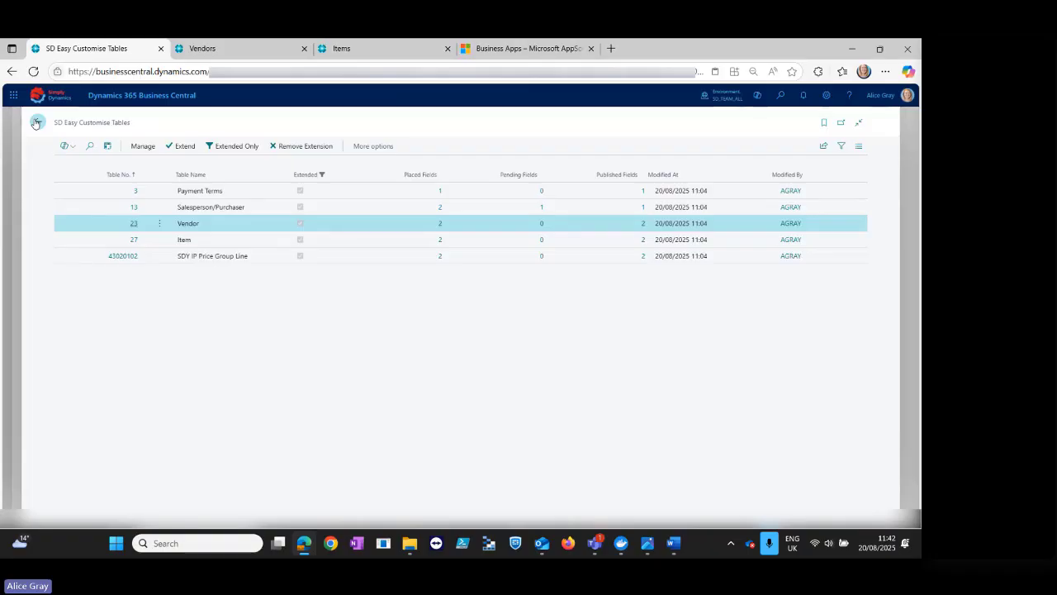
pyautogui.click(36, 122)
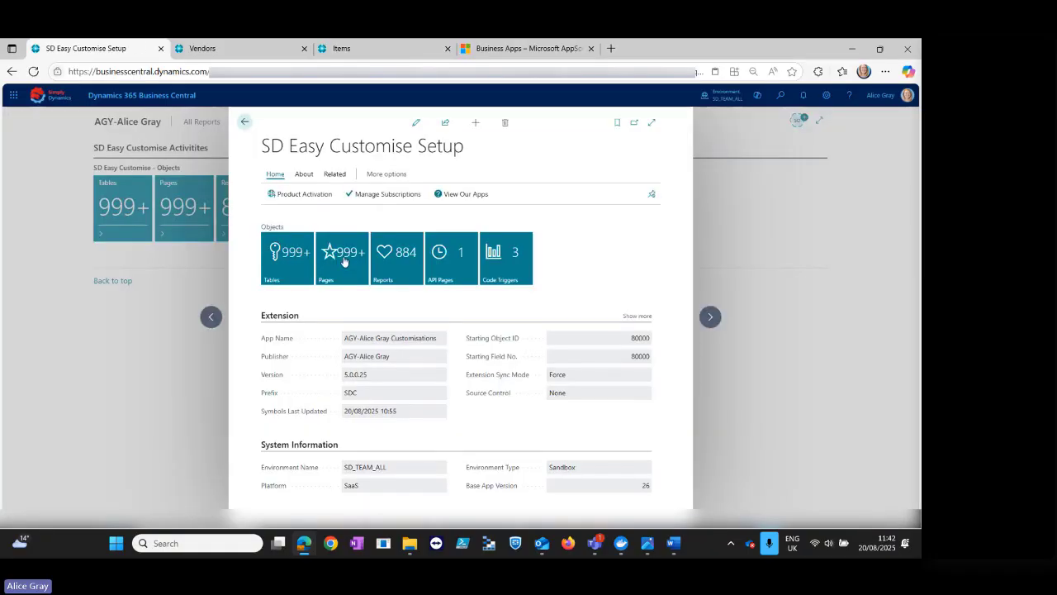
pyautogui.click(344, 261)
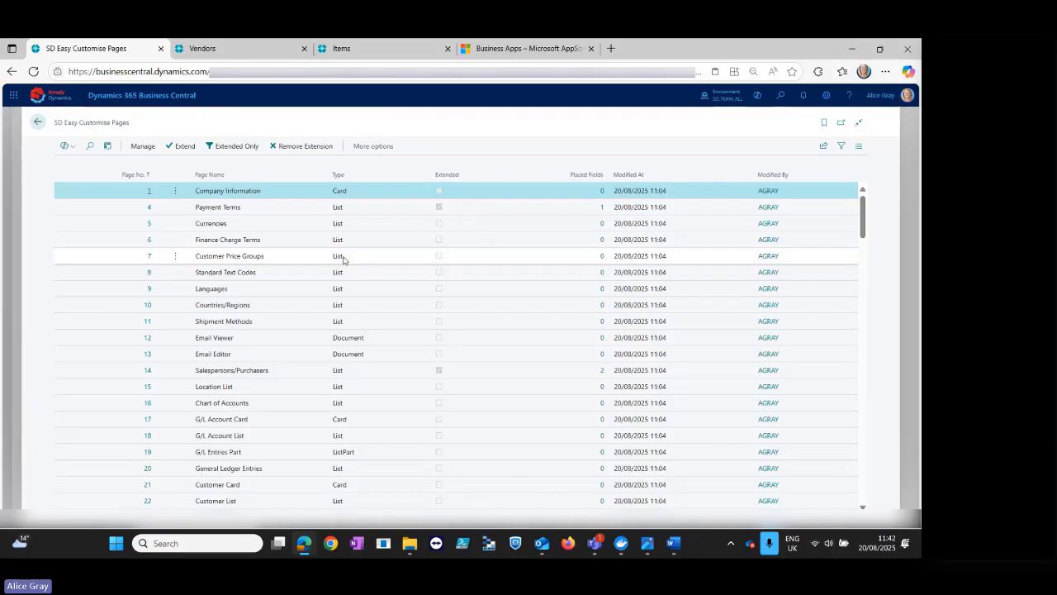
pyautogui.click(182, 149)
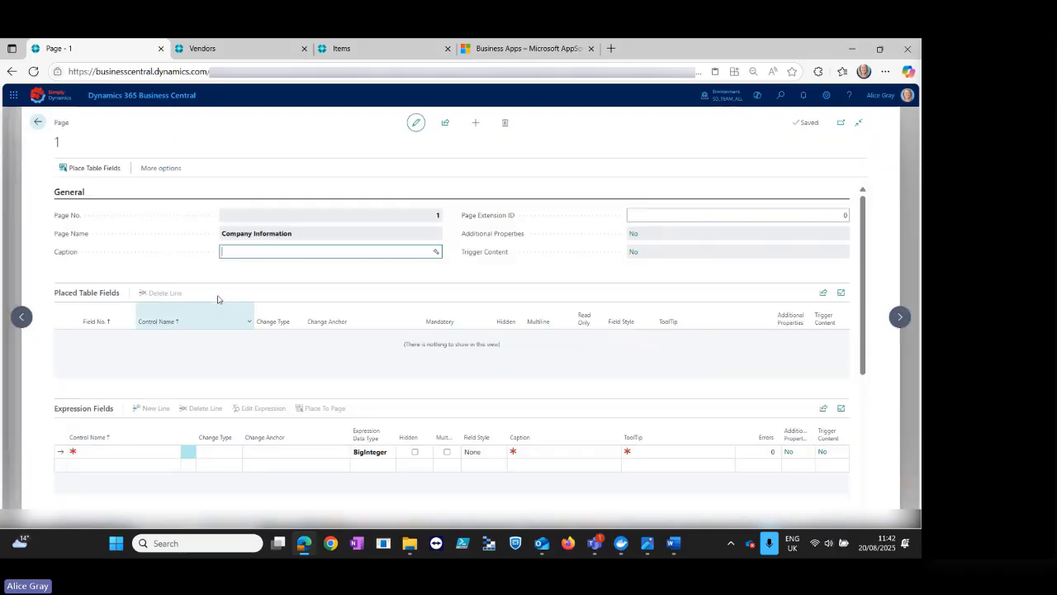
pyautogui.press('Escape')
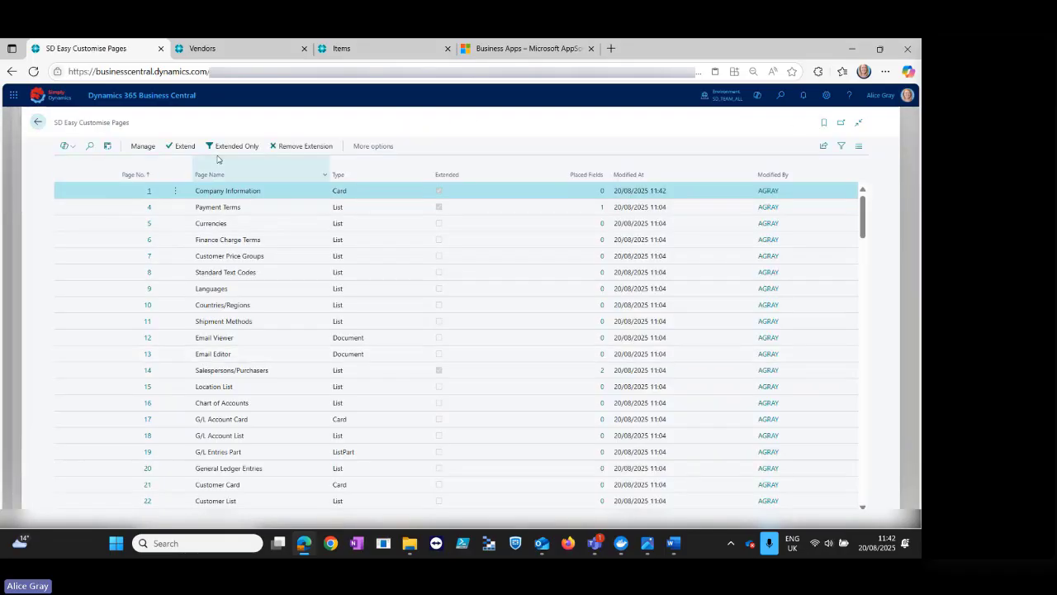
# Open the Item List page from the extended pages and compare its placed fields with the Items list.
pyautogui.click(223, 146)
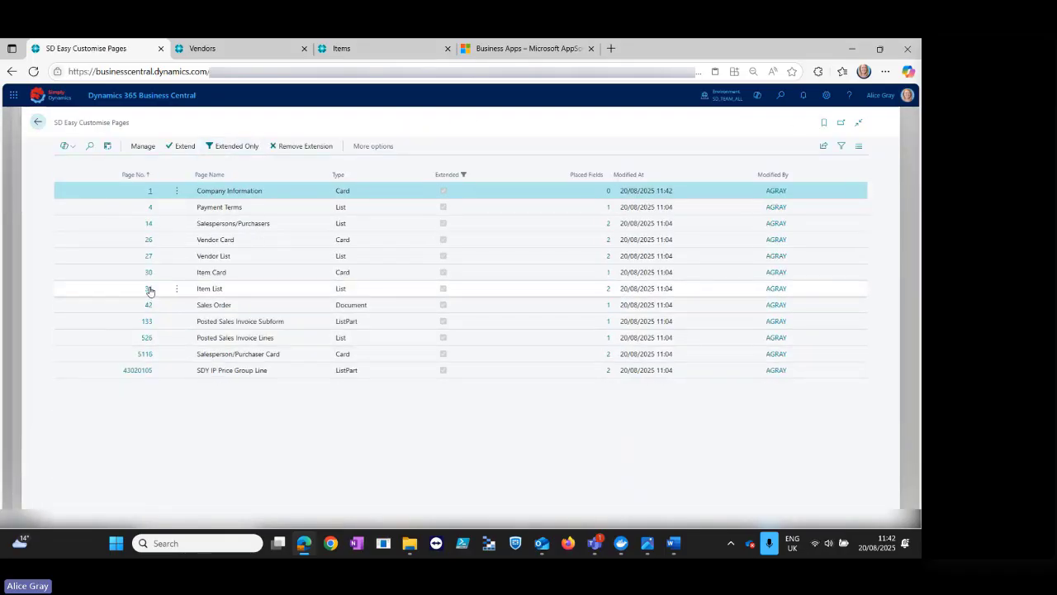
pyautogui.click(149, 291)
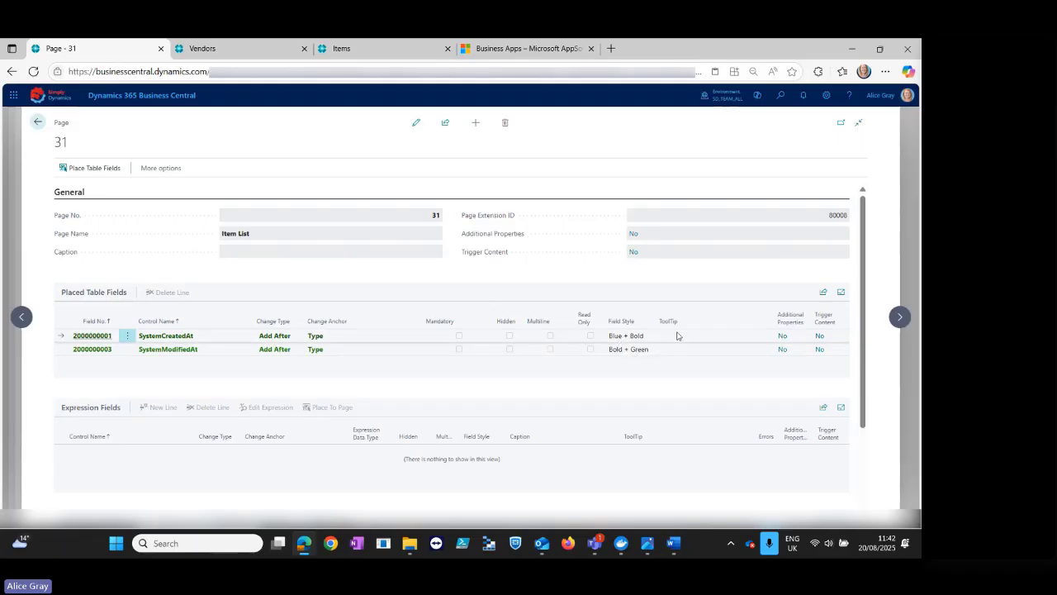
pyautogui.click(340, 48)
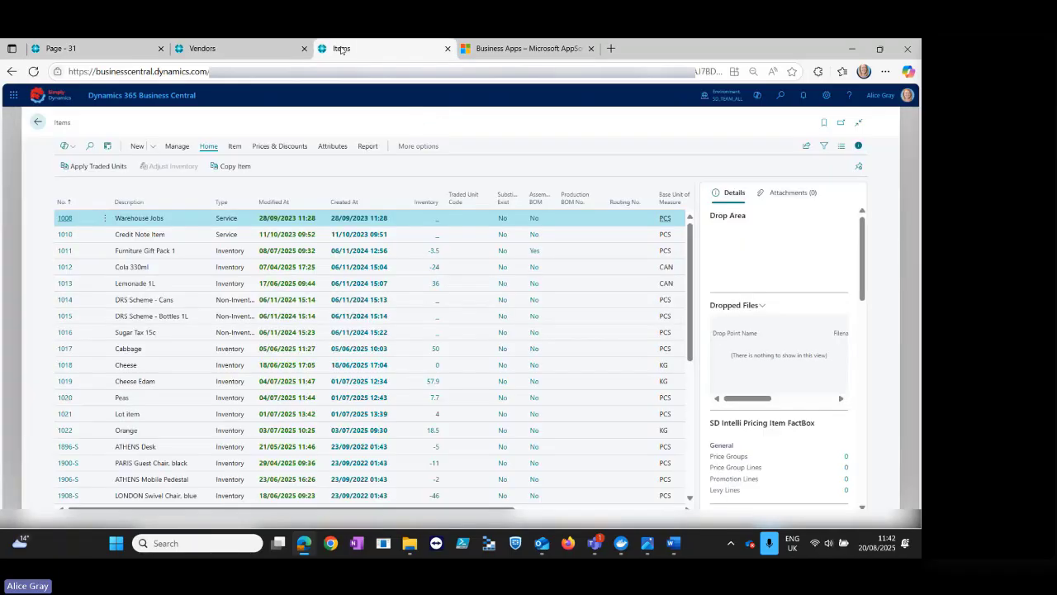
pyautogui.click(114, 53)
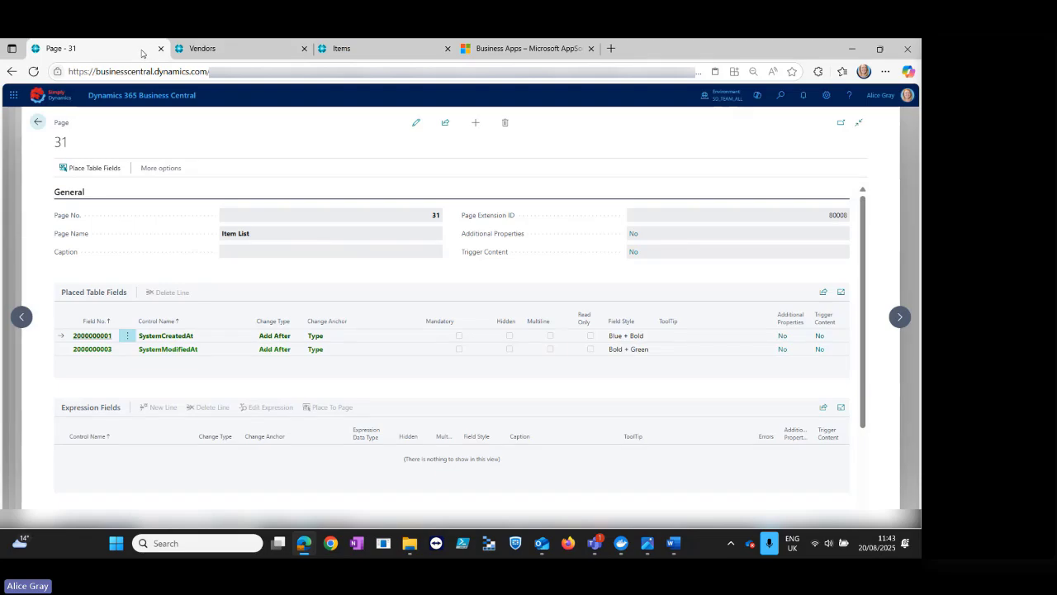
# Open the SD Easy Customise code triggers and review the trigger code for the Payment Terms page.
pyautogui.click(38, 123)
pyautogui.click(38, 123)
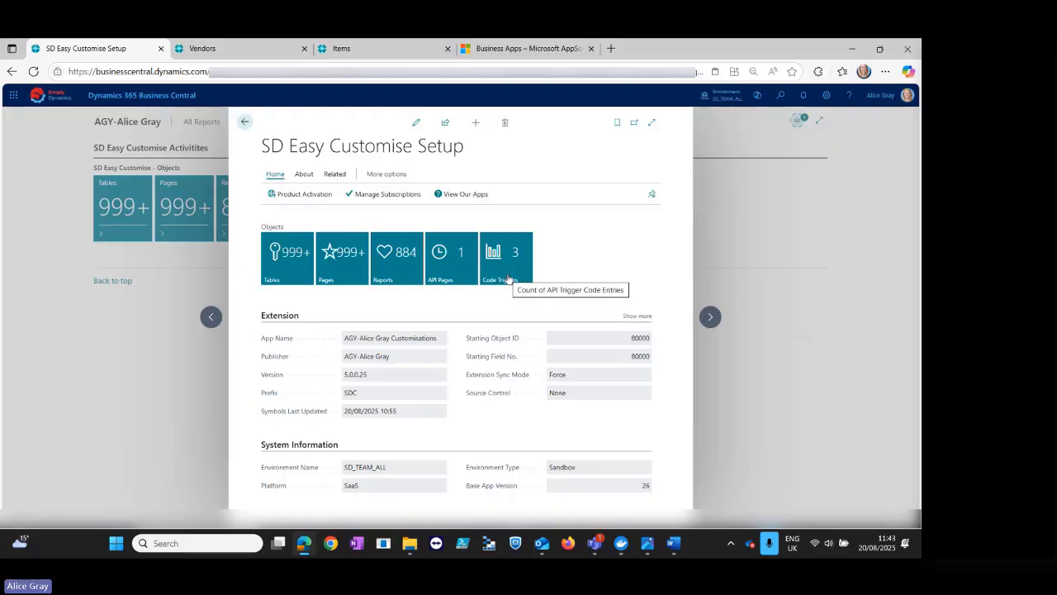
pyautogui.click(509, 279)
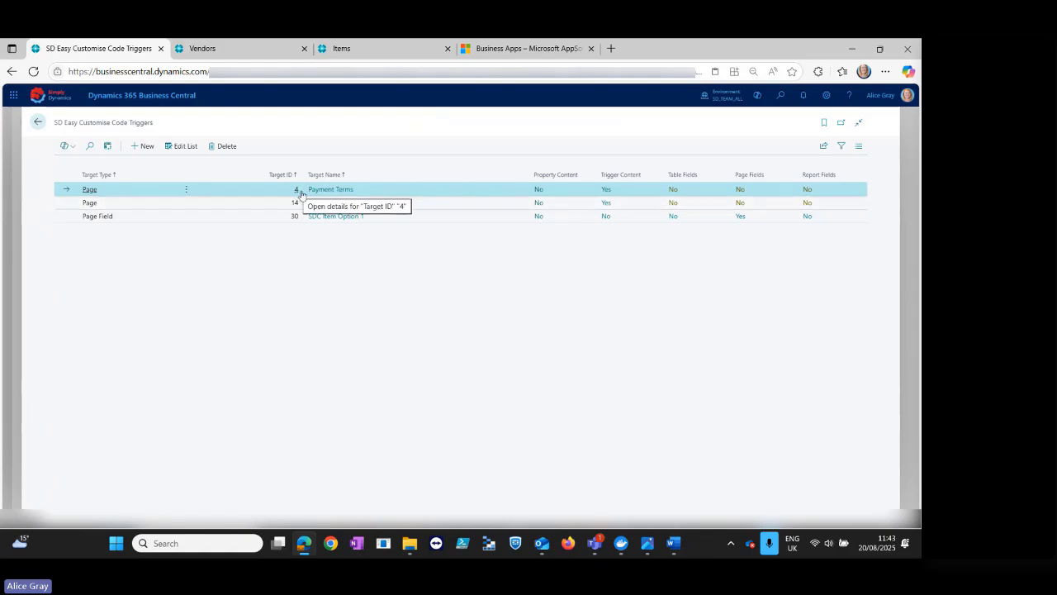
pyautogui.click(606, 191)
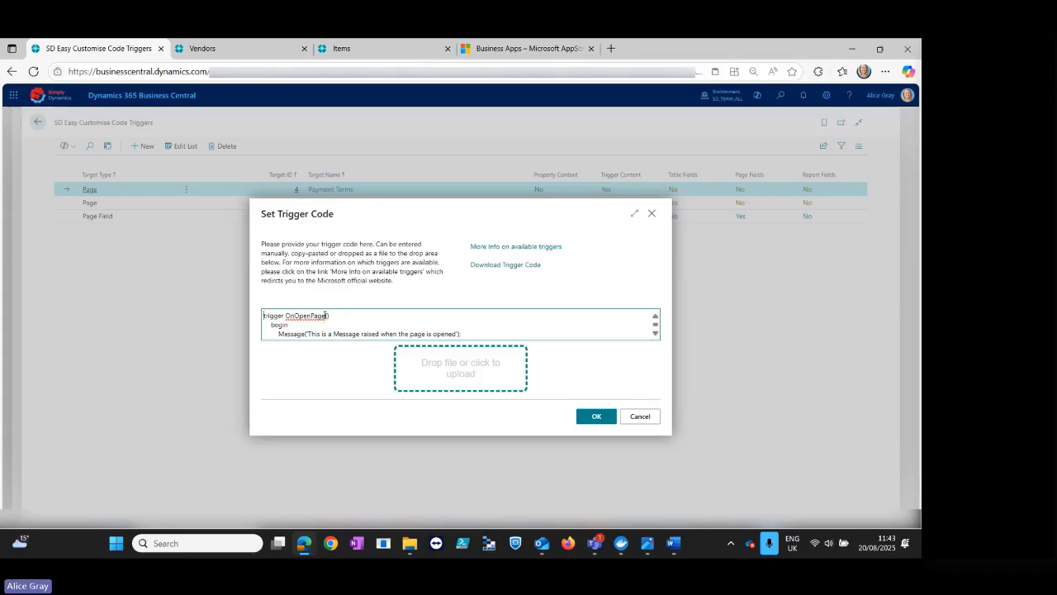
pyautogui.click(595, 420)
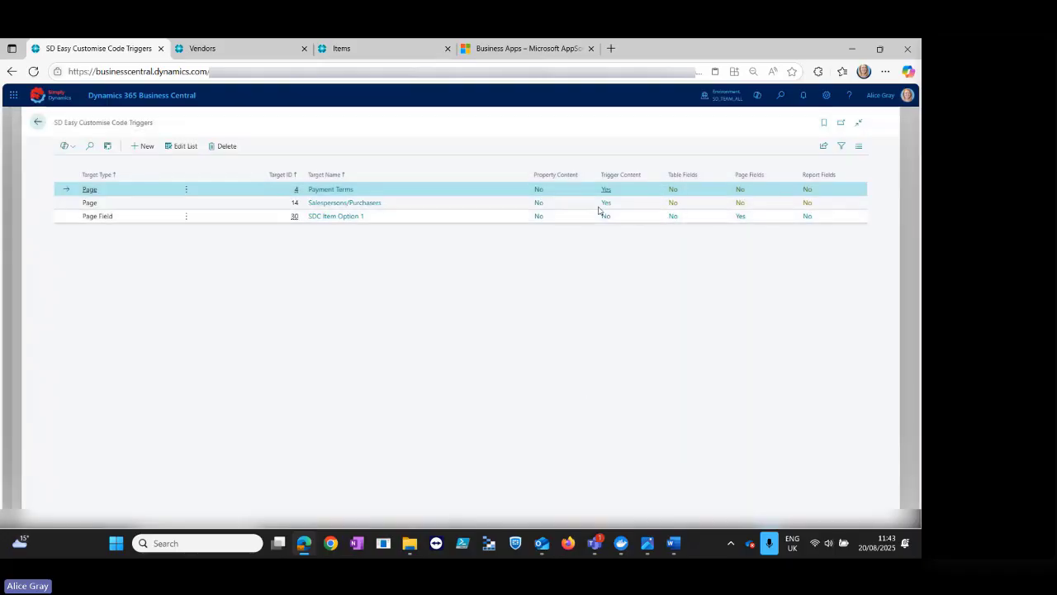
# Open the Payment Terms page to check its on-open message, dismiss the message and return to SD Easy Customise Setup.
pyautogui.click(780, 95)
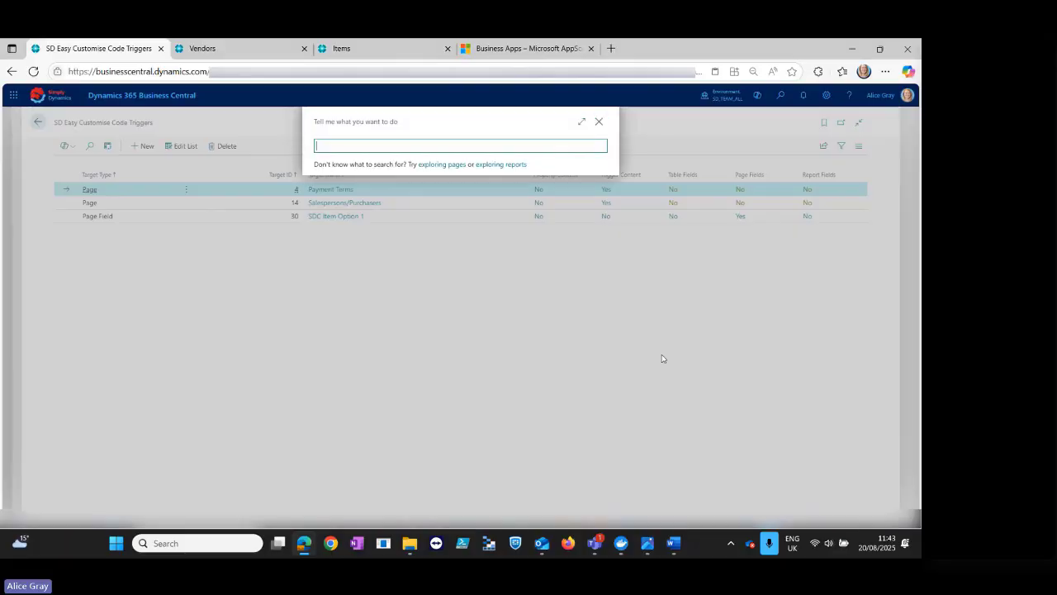
pyautogui.write('paymen')
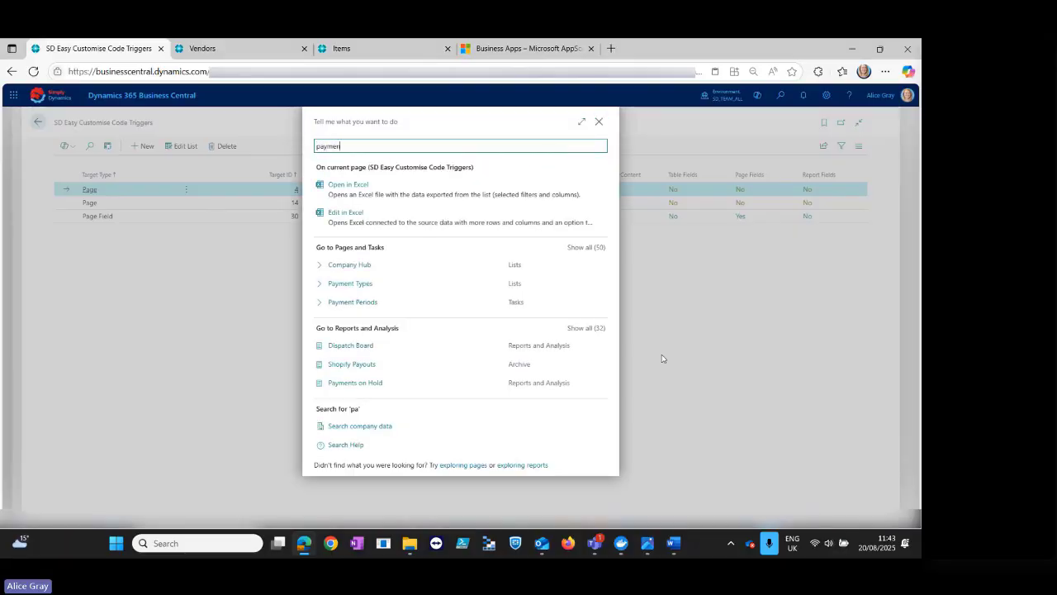
pyautogui.write('t term')
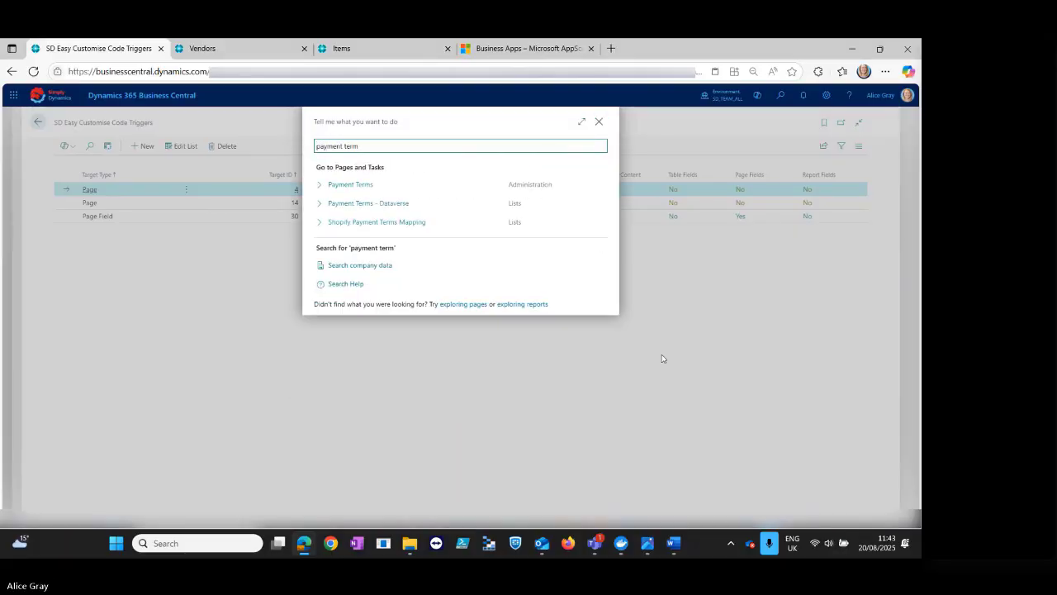
pyautogui.click(351, 184)
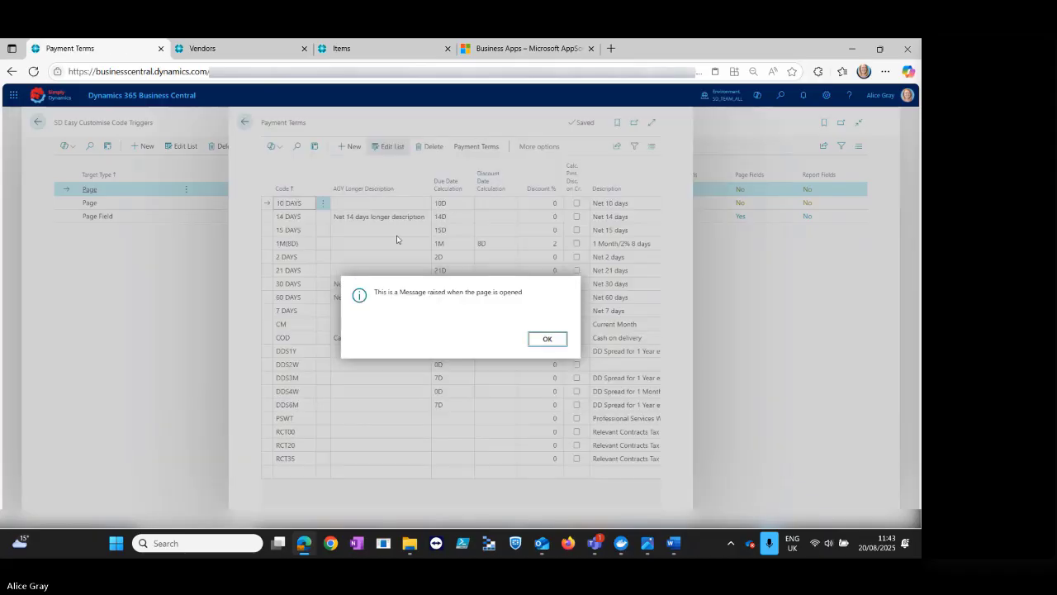
pyautogui.click(544, 340)
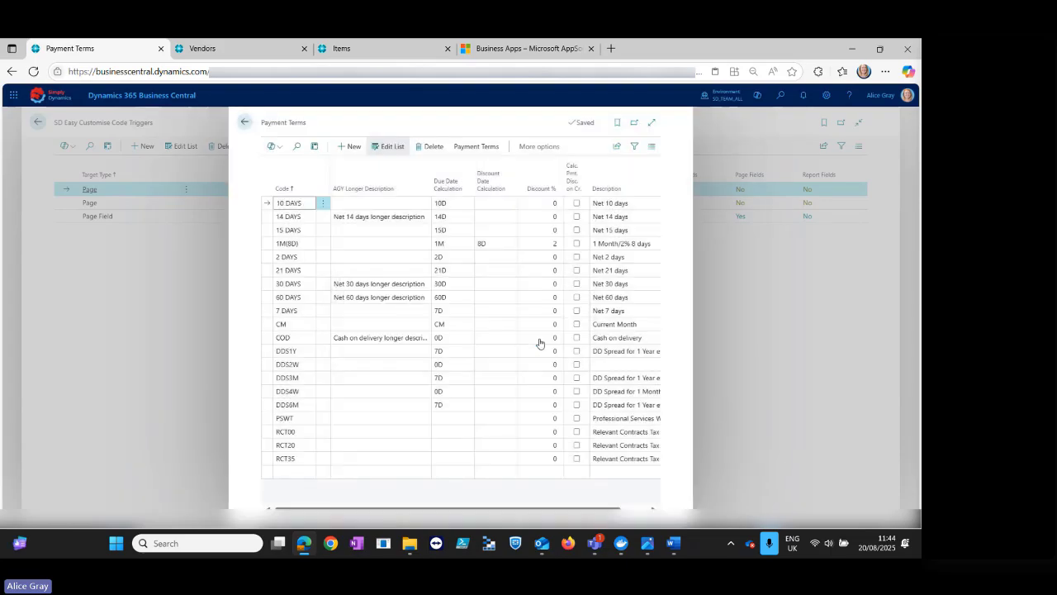
pyautogui.click(244, 123)
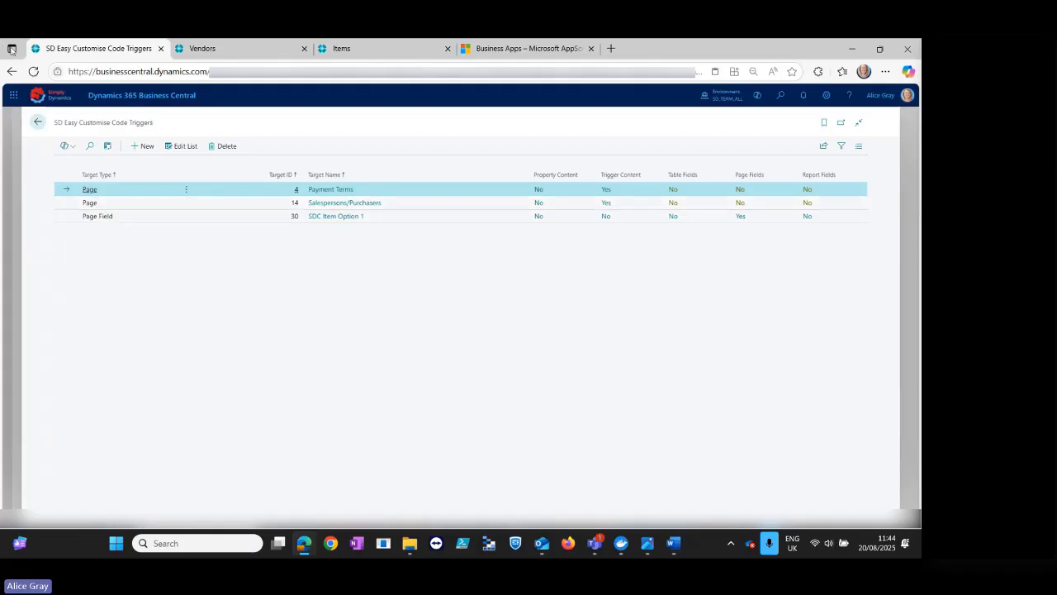
pyautogui.click(38, 124)
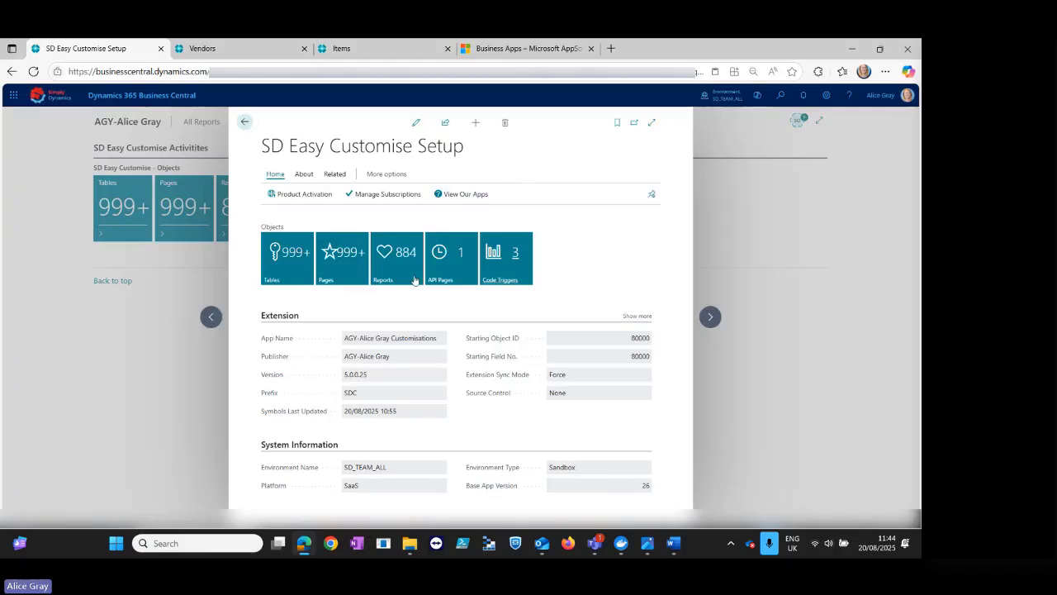
# Open the Customer table's details from the SD Easy Customise tables list.
pyautogui.click(287, 273)
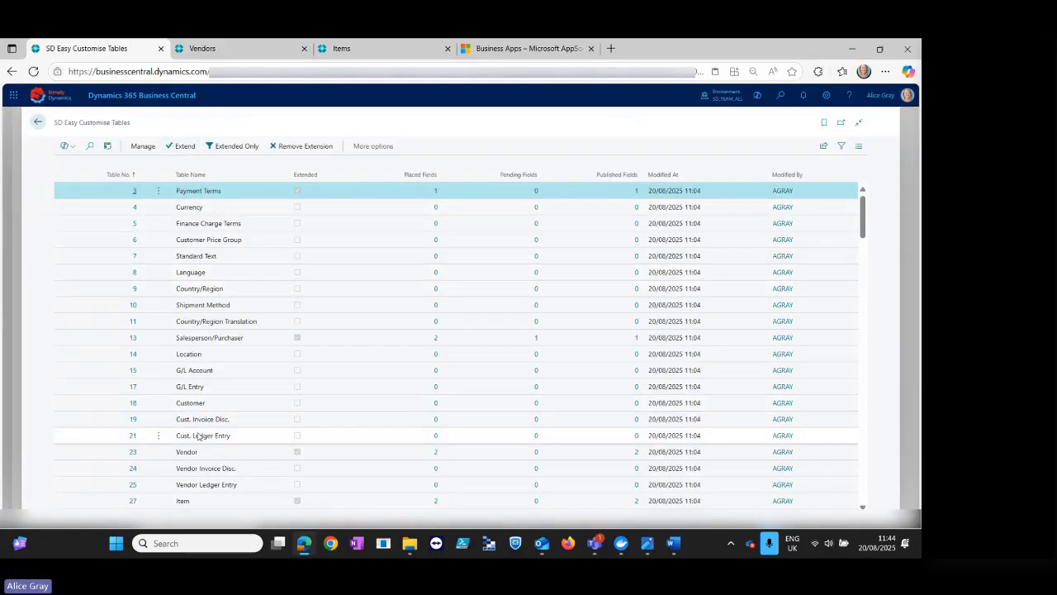
pyautogui.scroll(-1, 193, 406)
pyautogui.click(133, 342)
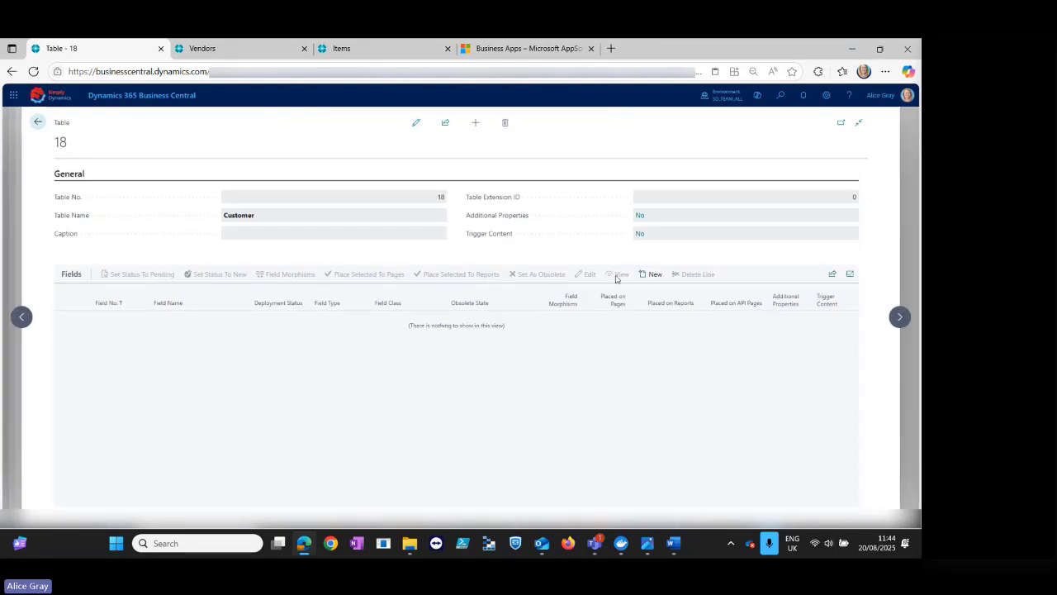
pyautogui.click(652, 274)
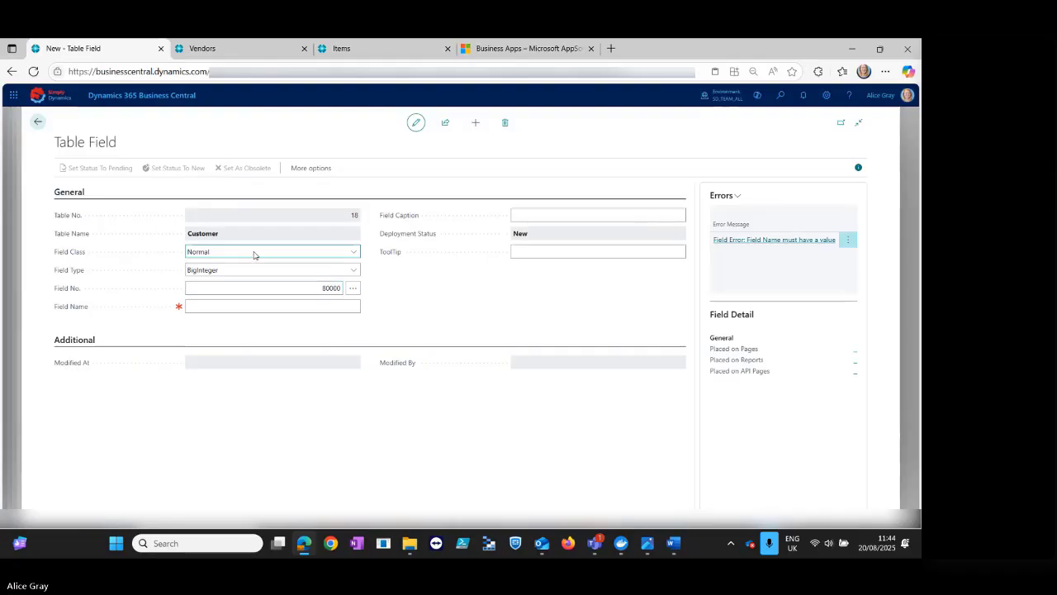
pyautogui.click(37, 121)
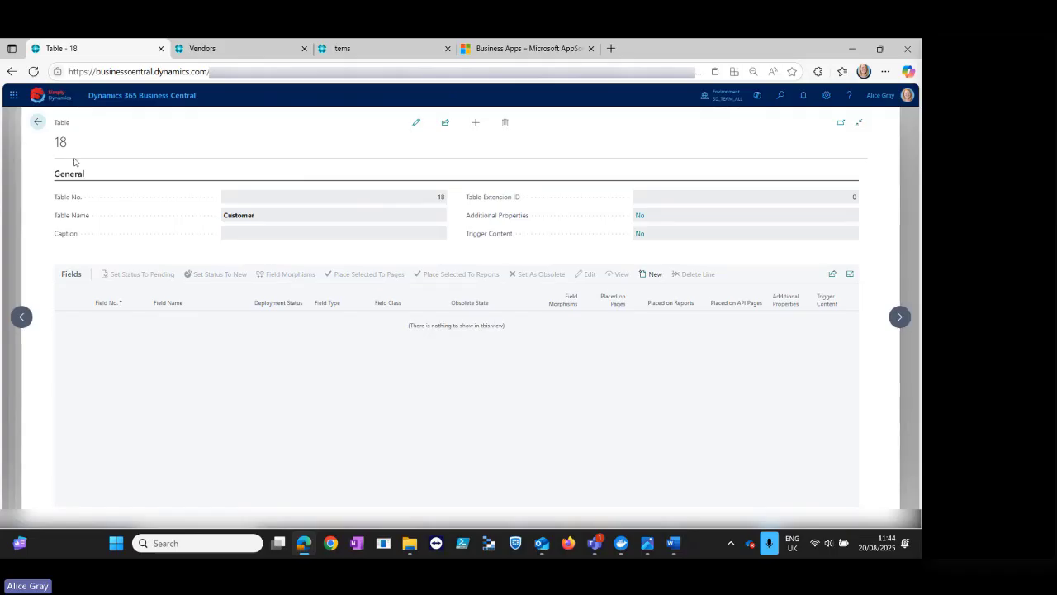
pyautogui.click(37, 121)
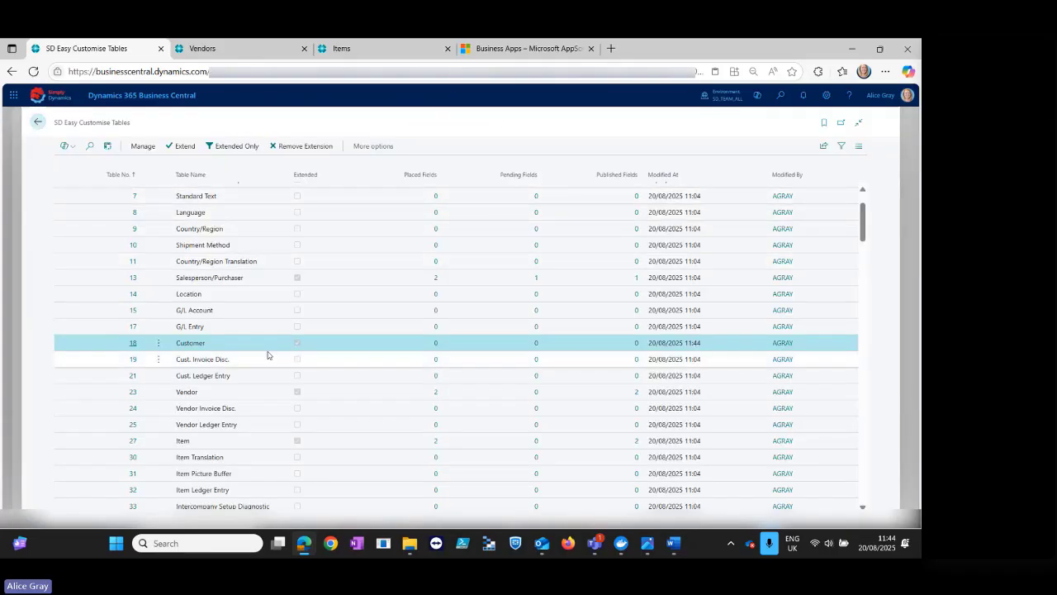
# Extend the Customer table and start a new table field, reviewing the field class options and keeping Normal.
pyautogui.click(185, 146)
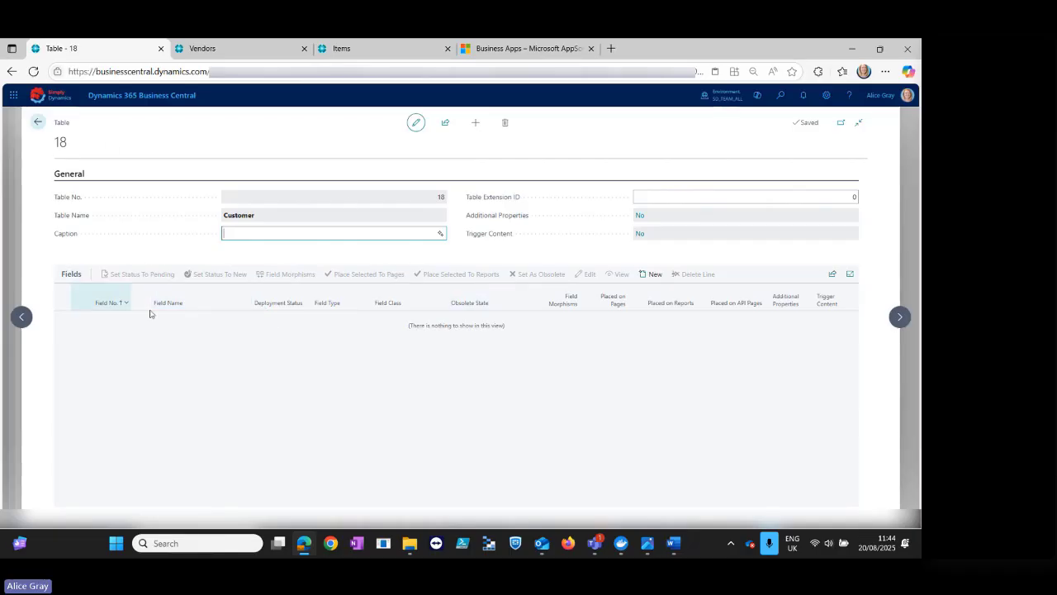
pyautogui.click(648, 275)
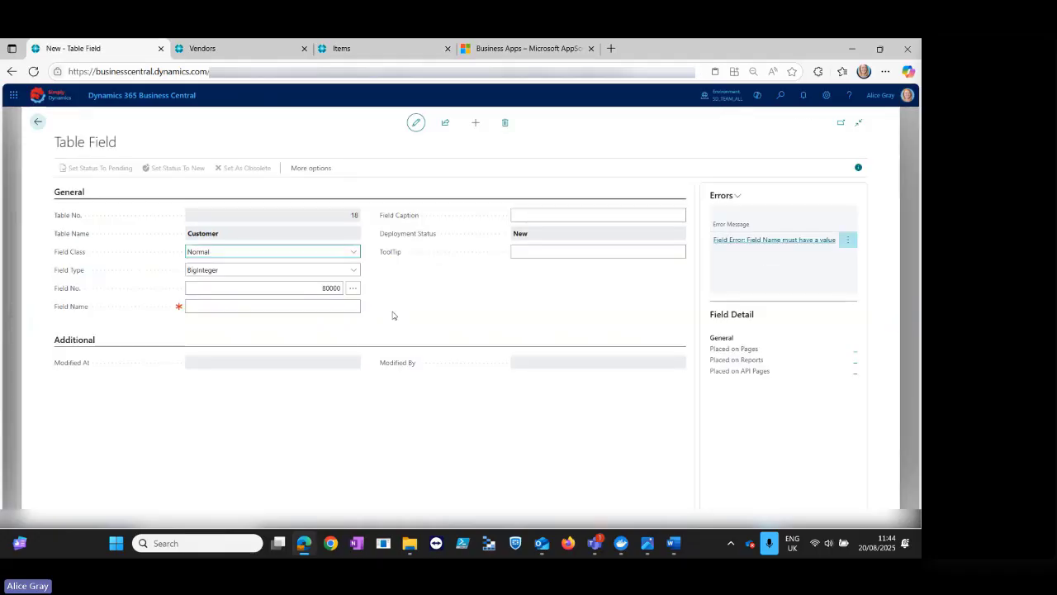
pyautogui.click(355, 254)
pyautogui.click(292, 263)
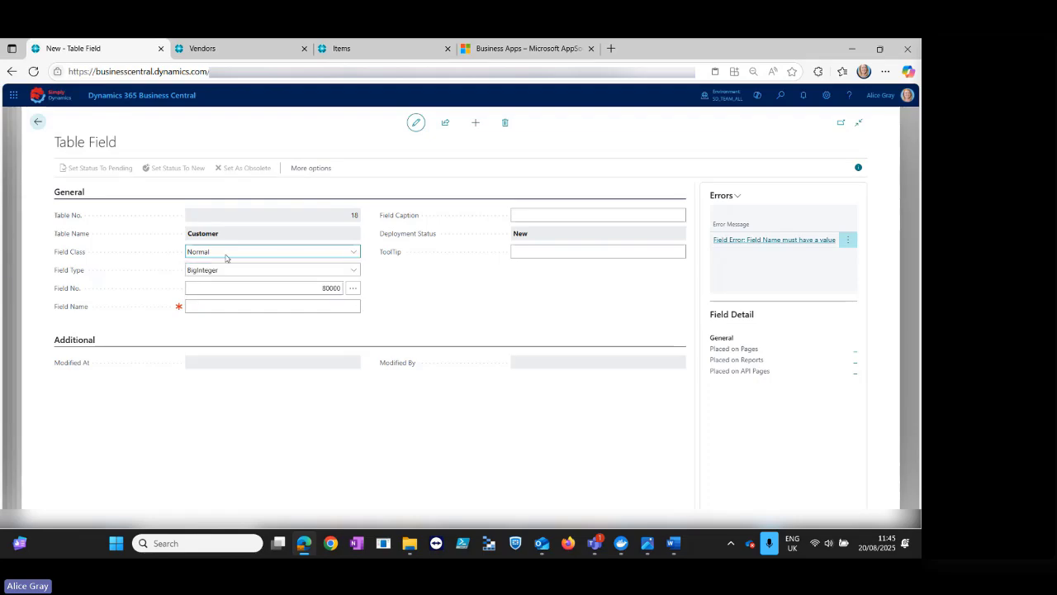
pyautogui.click(350, 254)
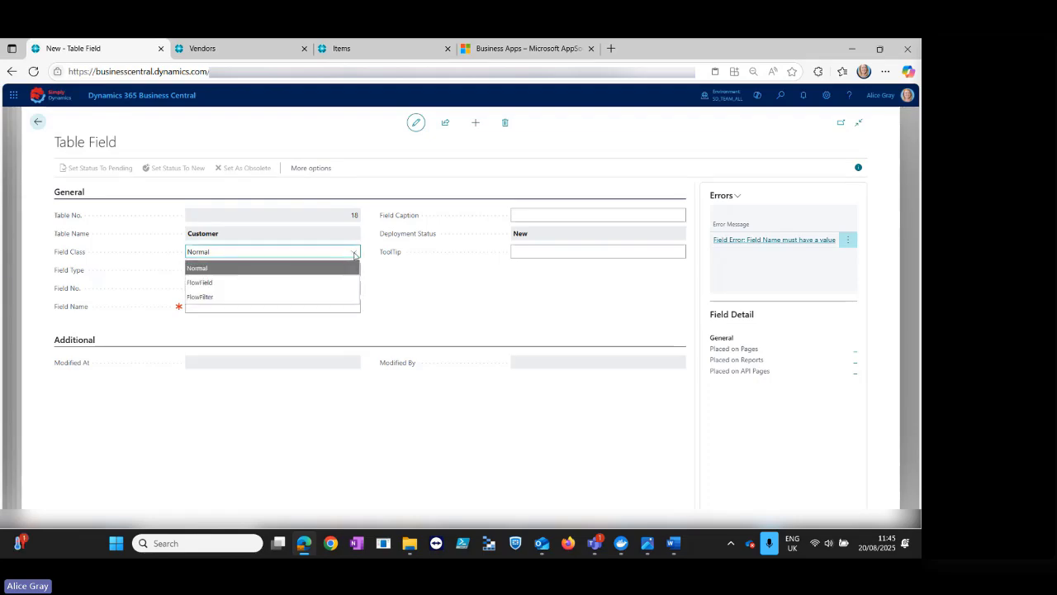
pyautogui.click(356, 255)
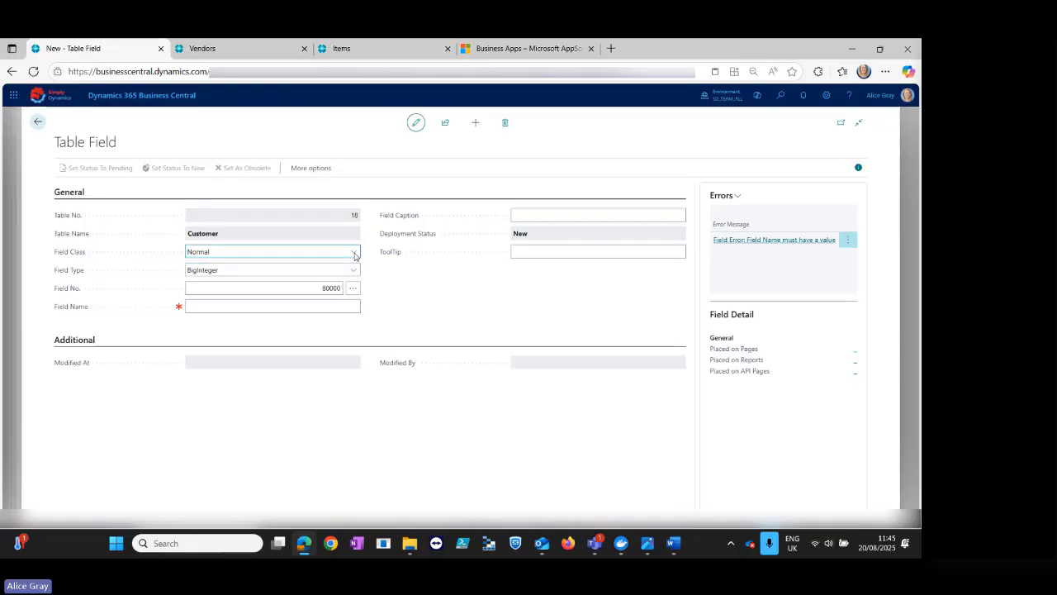
pyautogui.click(355, 256)
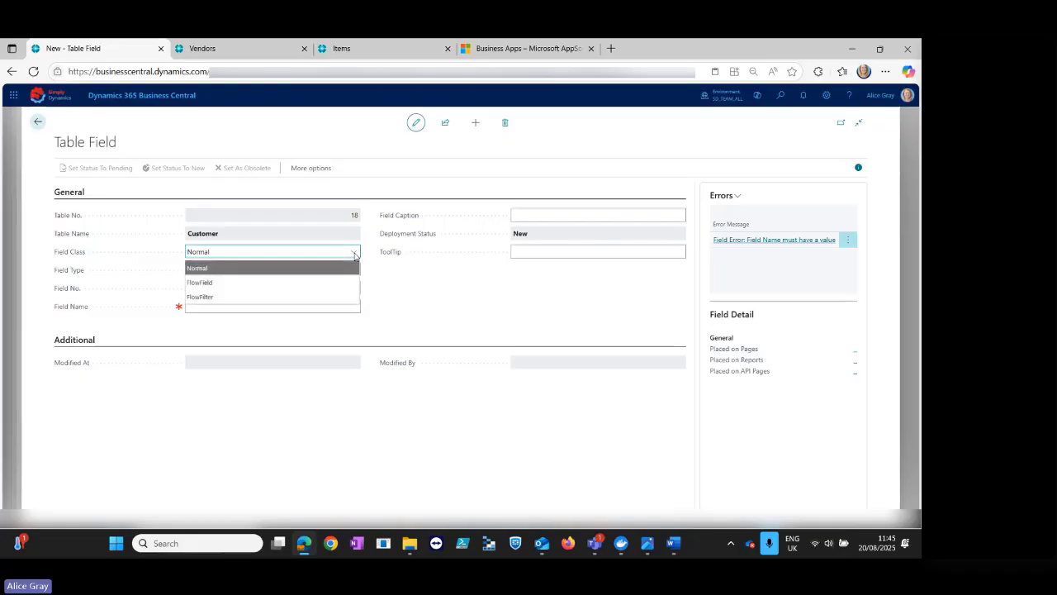
pyautogui.click(355, 255)
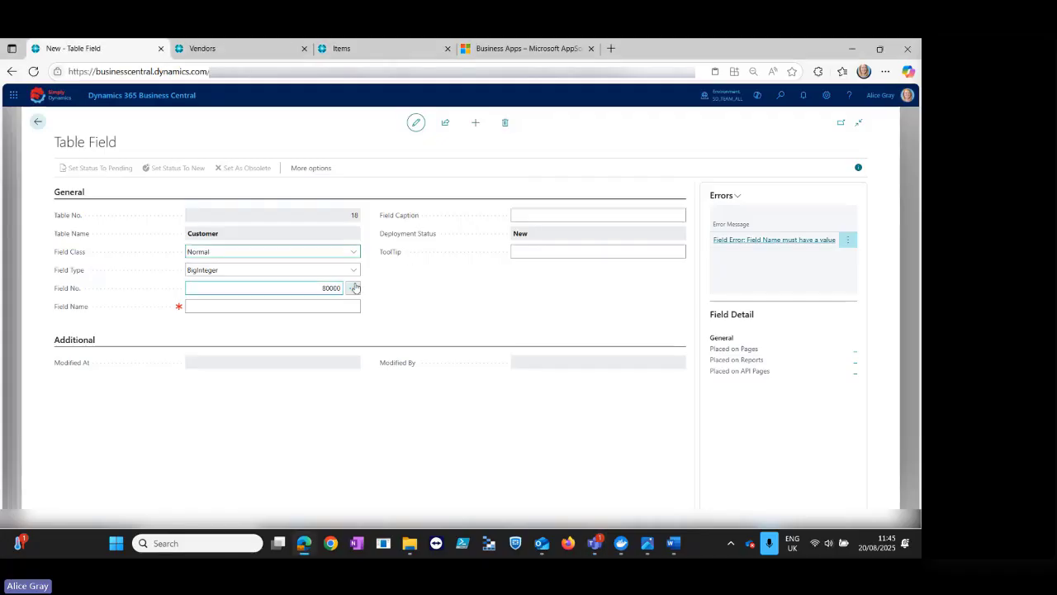
# Set the new Customer table field's type to Text.
pyautogui.click(354, 273)
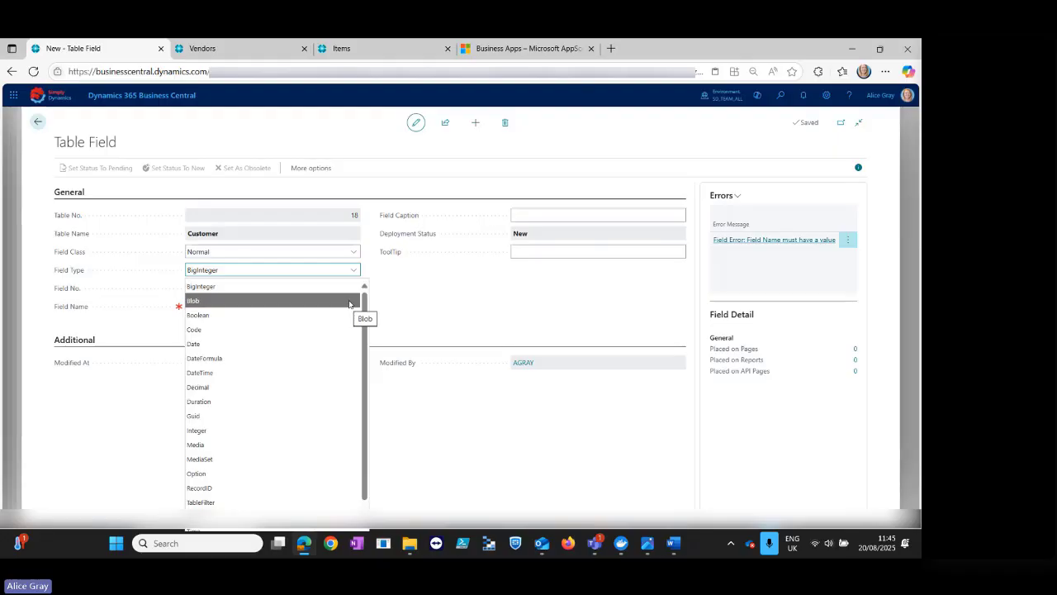
pyautogui.scroll(-1, 348, 390)
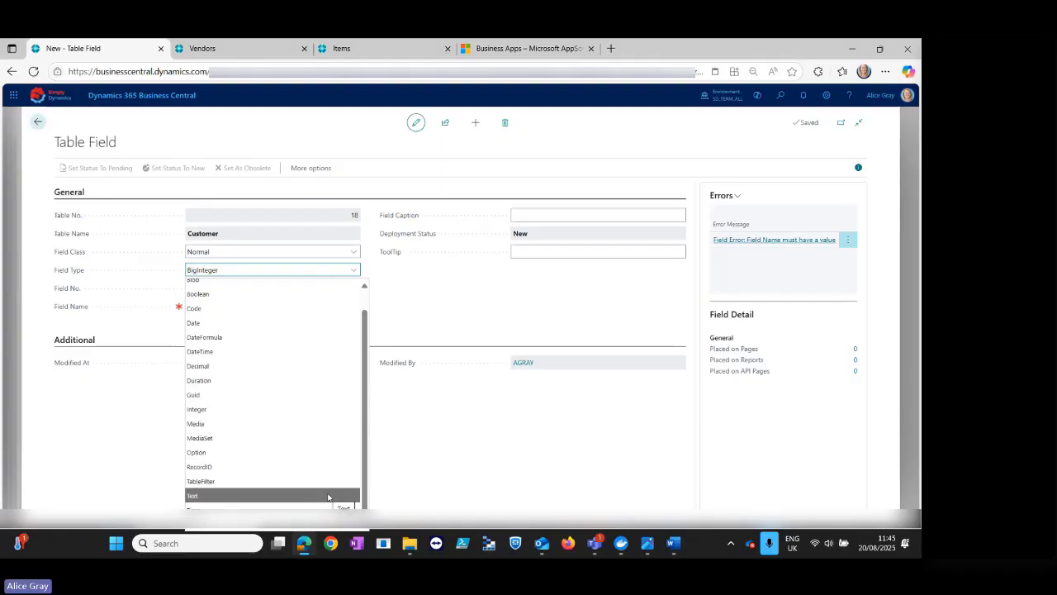
pyautogui.click(328, 497)
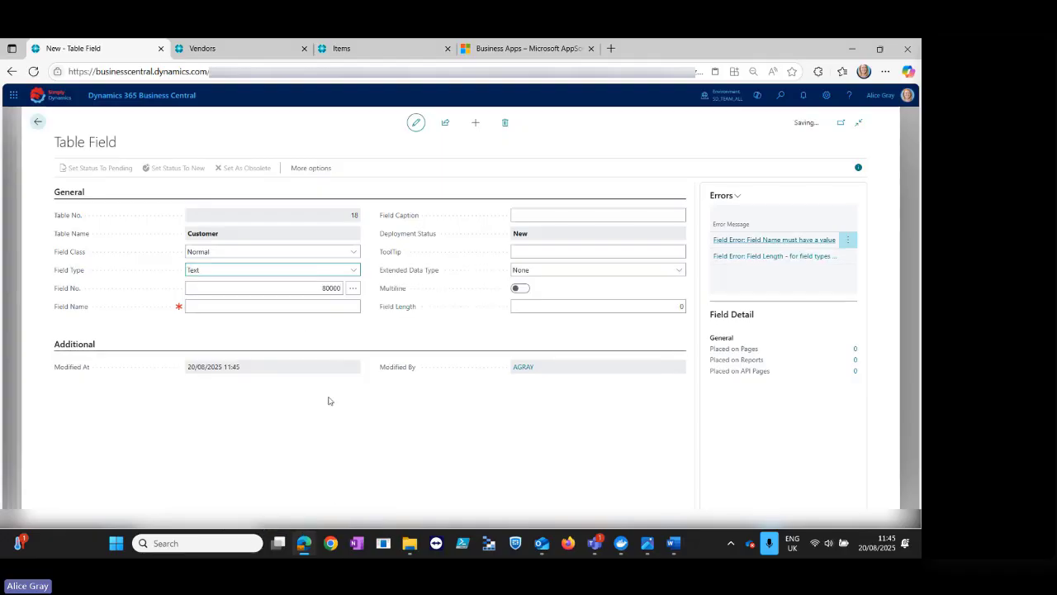
pyautogui.click(269, 308)
# Set the new field's type to Code and name the field Industry Code.
pyautogui.click(322, 270)
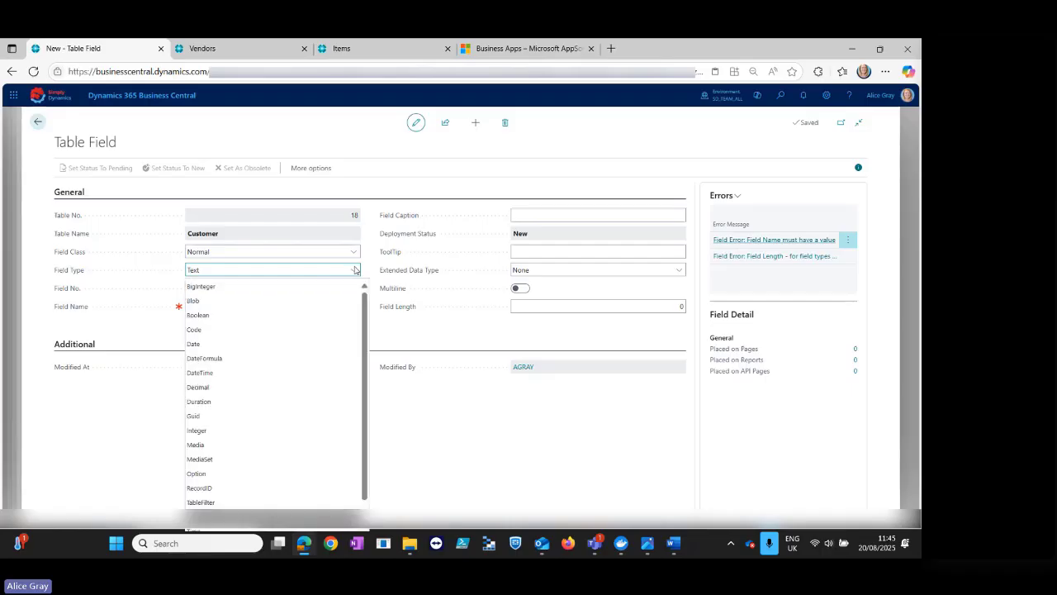
pyautogui.click(323, 330)
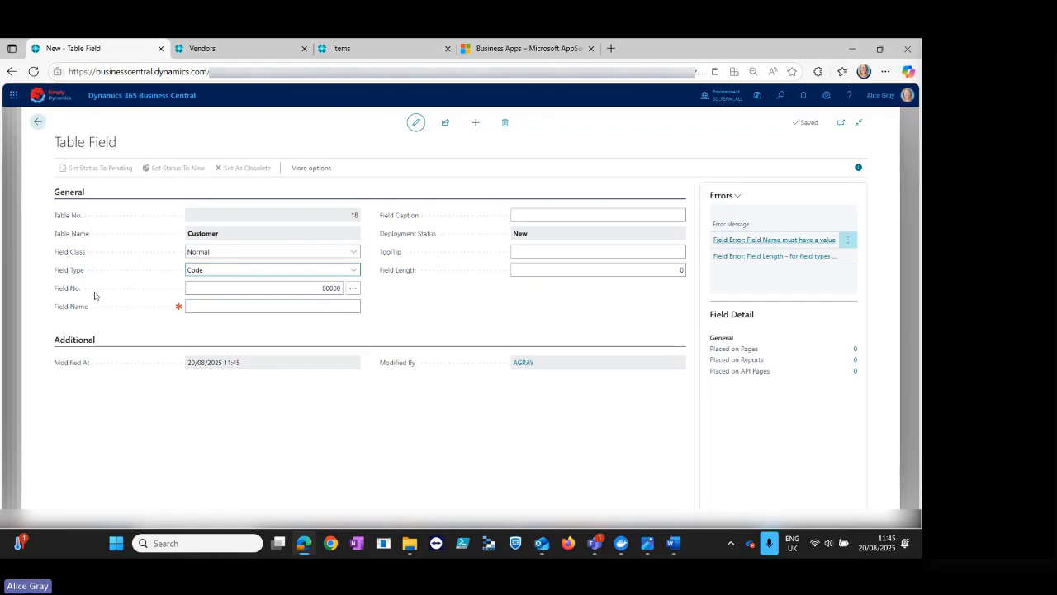
pyautogui.click(317, 288)
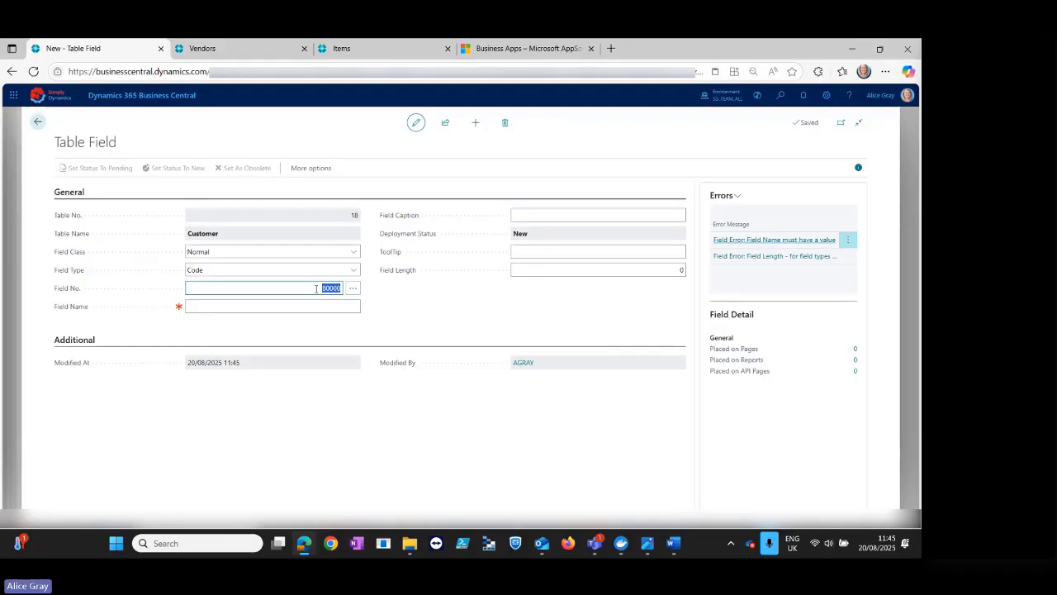
pyautogui.click(202, 308)
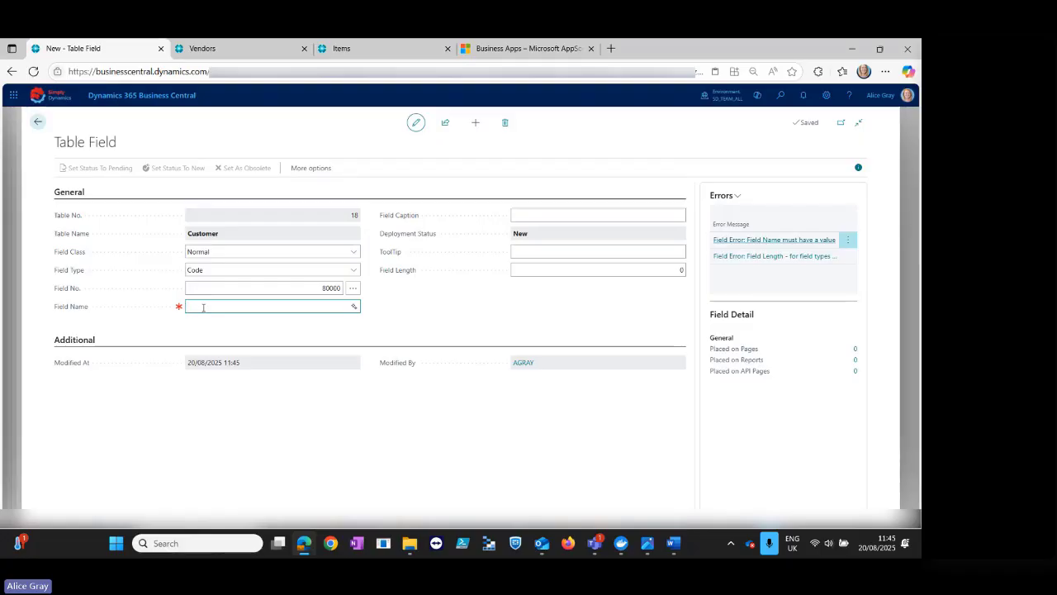
pyautogui.write('Industry Code')
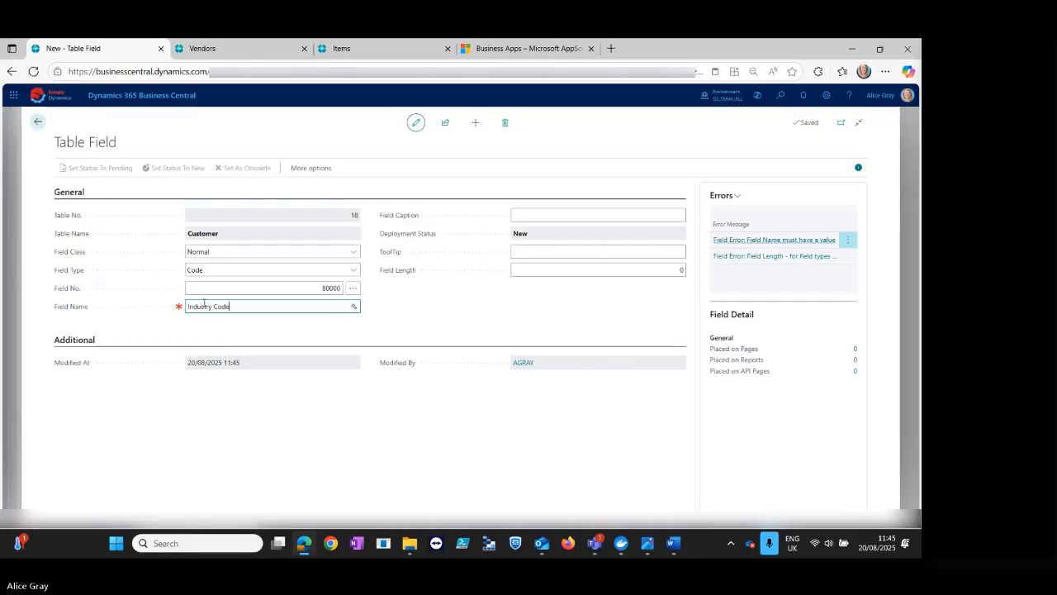
# Give the Industry Code field the tooltip "Enter a Code" and a field length of 10.
pyautogui.click(534, 215)
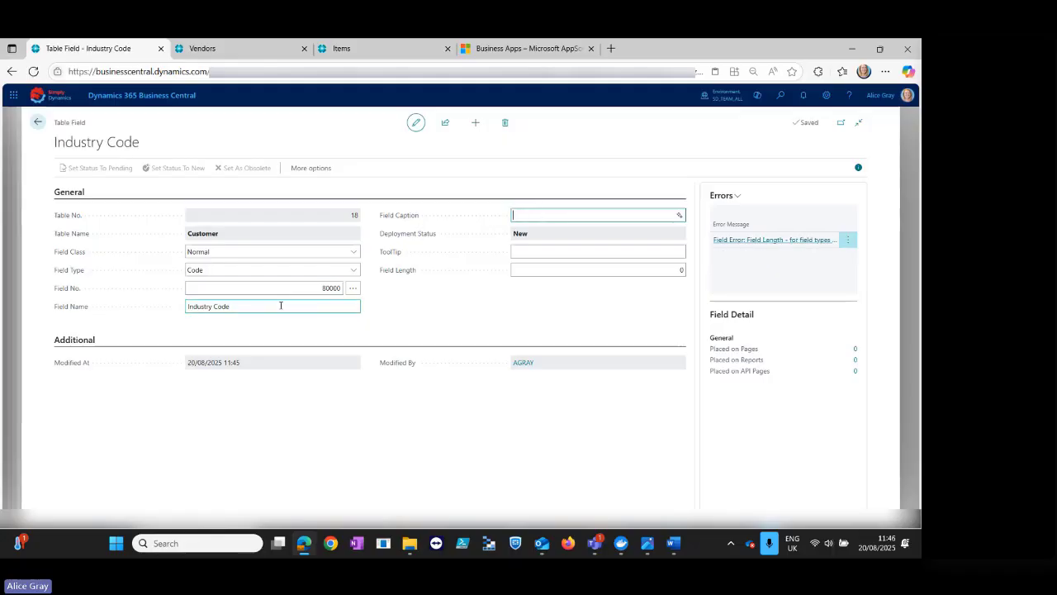
pyautogui.click(564, 254)
pyautogui.click(541, 251)
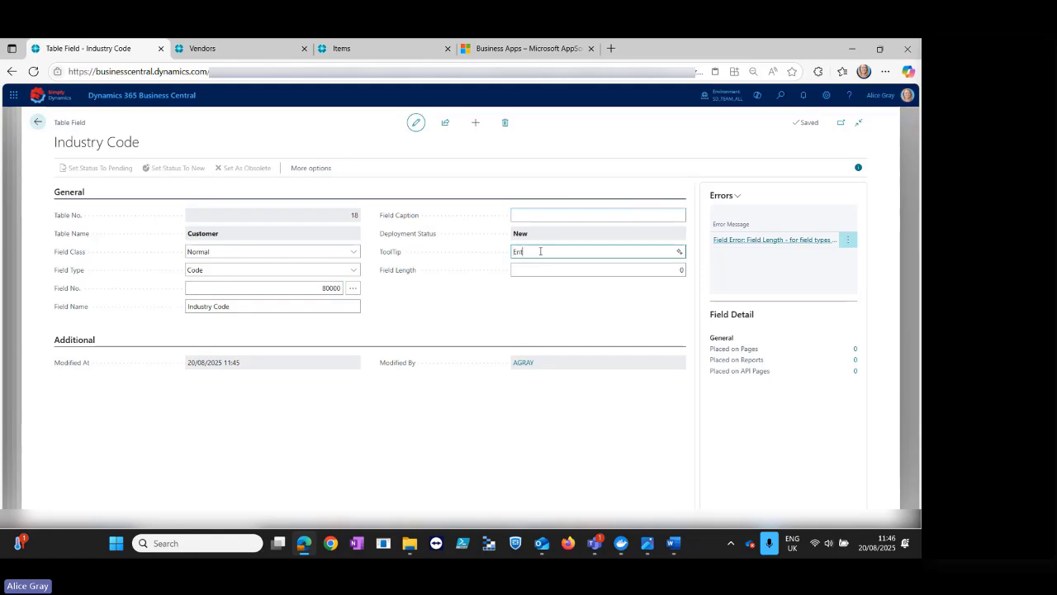
pyautogui.write('Enter a Code')
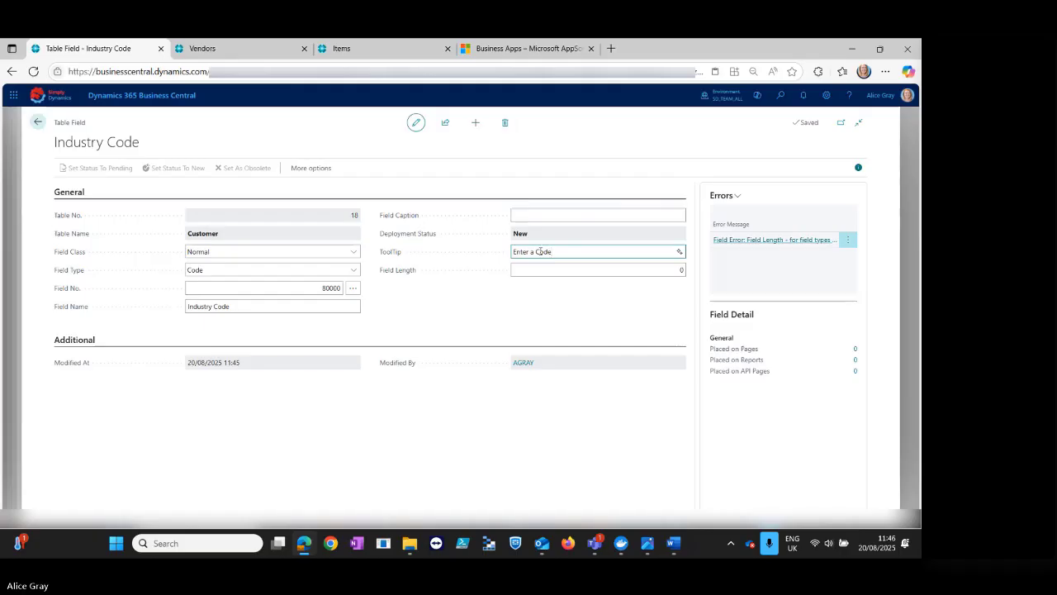
pyautogui.press('Tab')
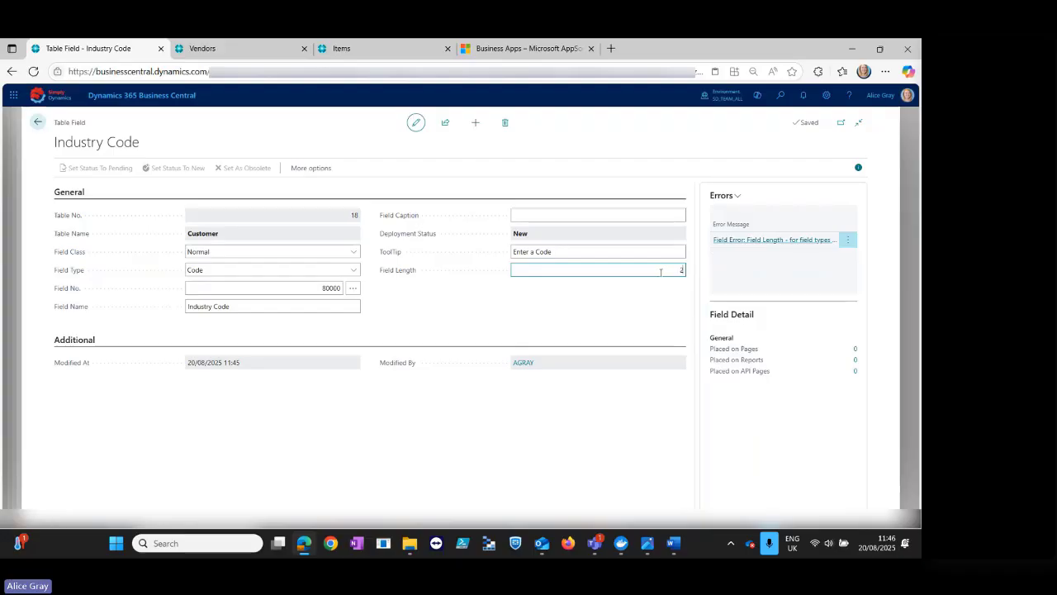
pyautogui.press('Tab')
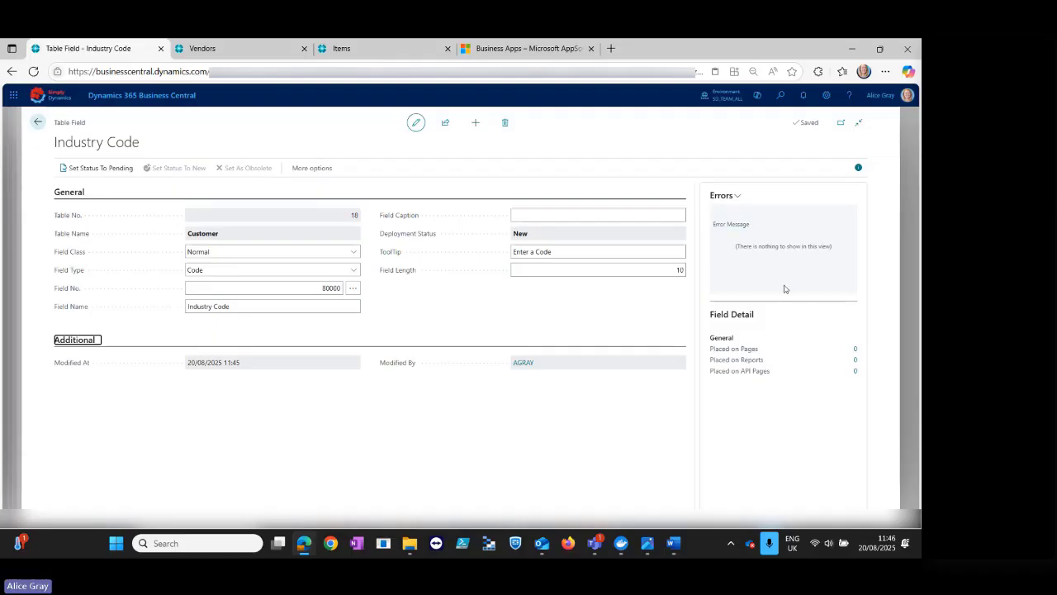
# Set the Industry Code field's deployment status to Pending and return to the Customer table extension.
pyautogui.click(89, 169)
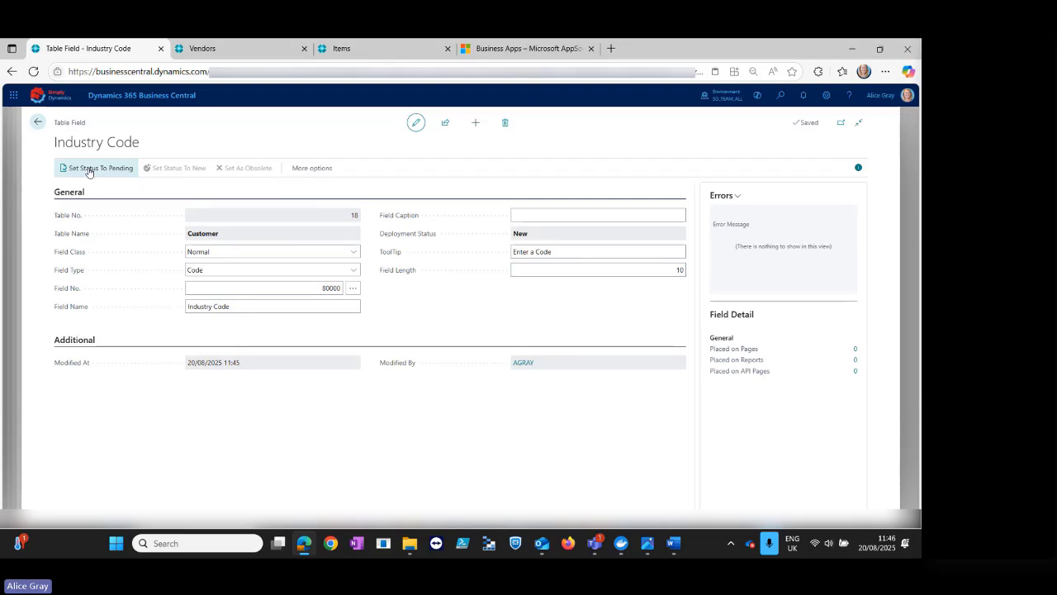
pyautogui.click(38, 122)
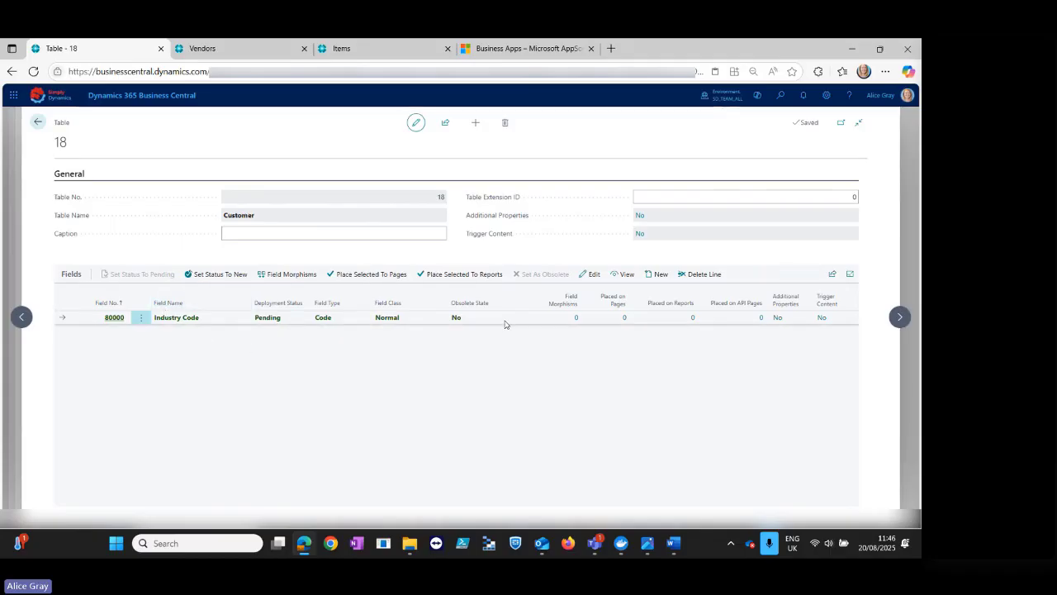
# Place the Industry Code field after Name on both the Customer Card and Customer List pages.
pyautogui.click(363, 274)
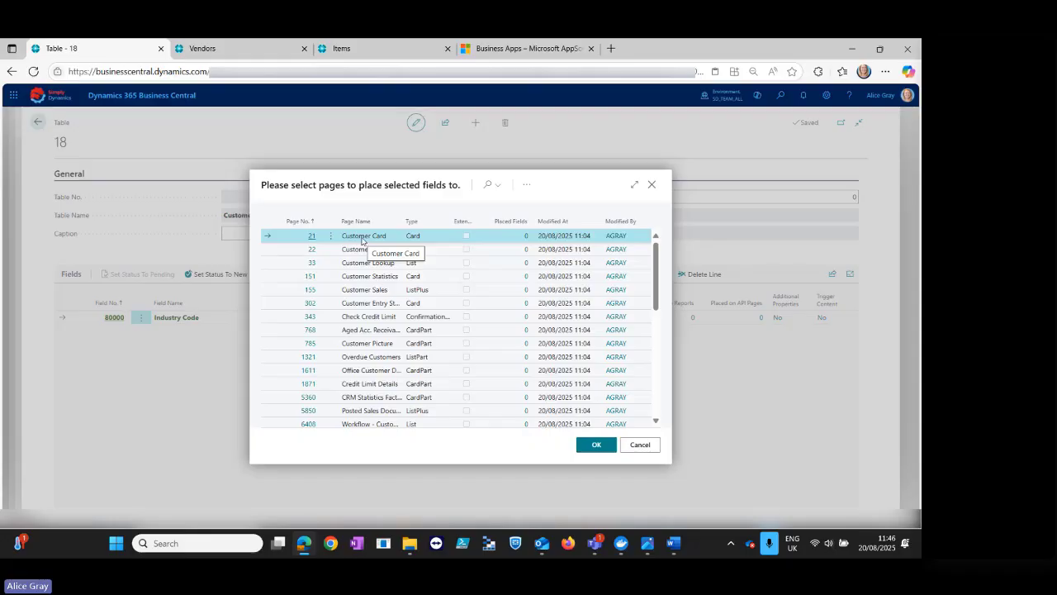
pyautogui.keyDown('ctrl'); pyautogui.click(432, 254); pyautogui.keyUp('ctrl')
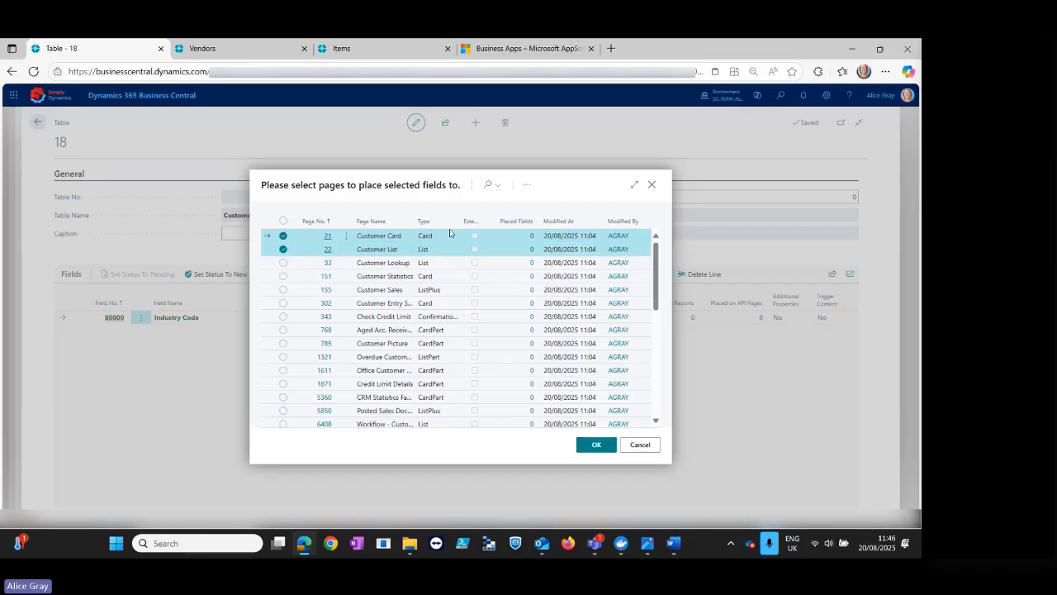
pyautogui.click(596, 445)
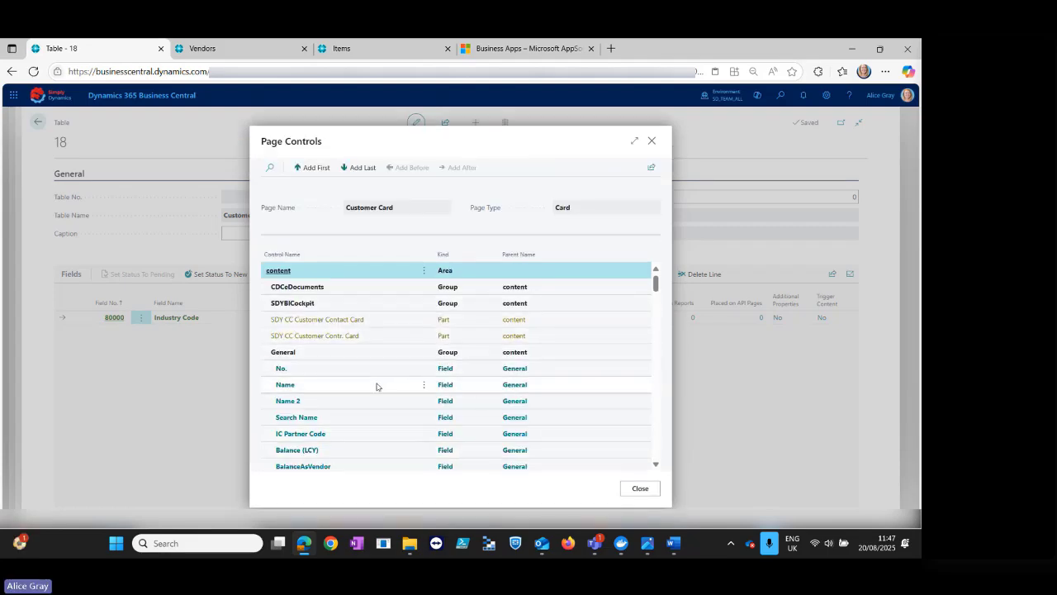
pyautogui.click(376, 386)
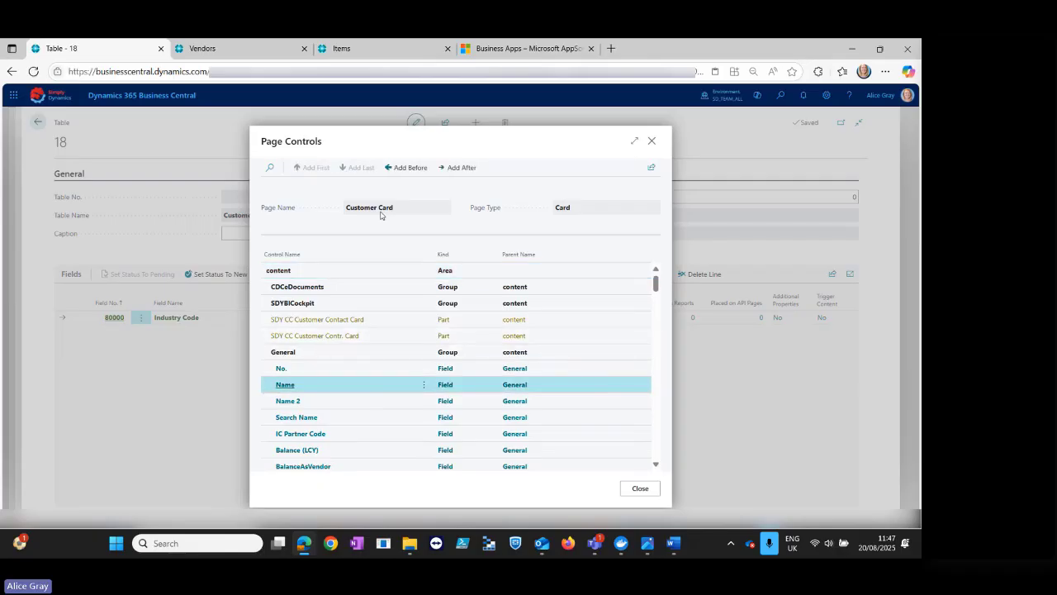
pyautogui.click(454, 169)
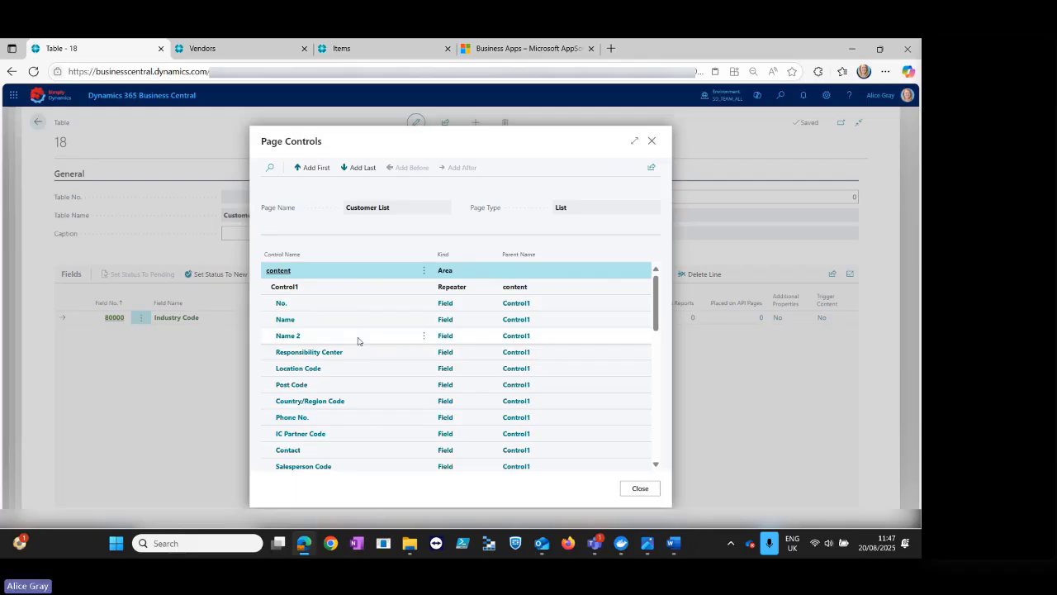
pyautogui.click(355, 323)
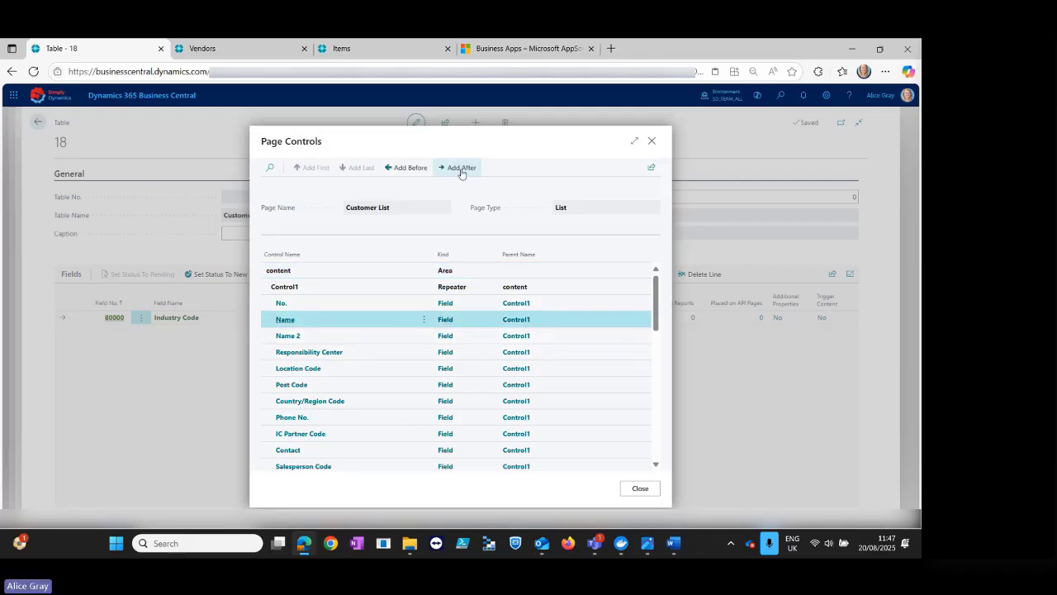
pyautogui.click(461, 170)
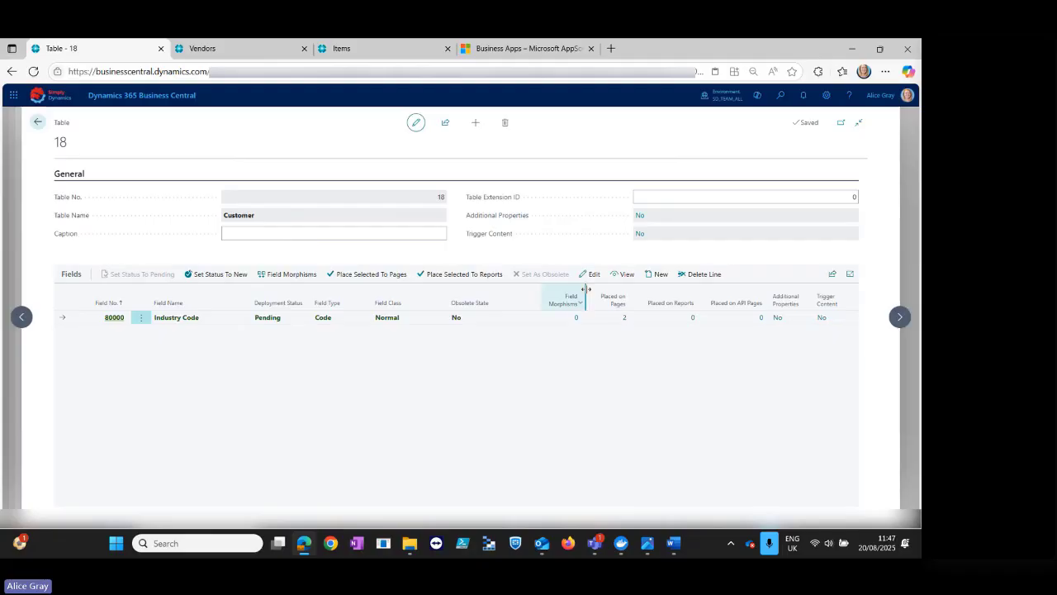
# Create another Customer table field with class Normal and type Option, named Customer Classification.
pyautogui.click(657, 275)
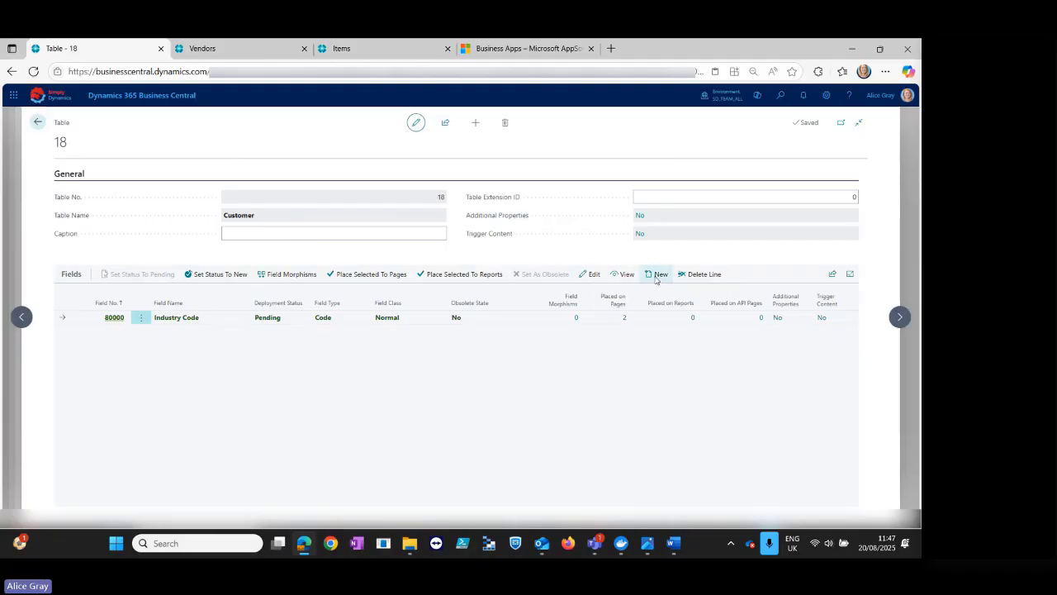
pyautogui.click(271, 256)
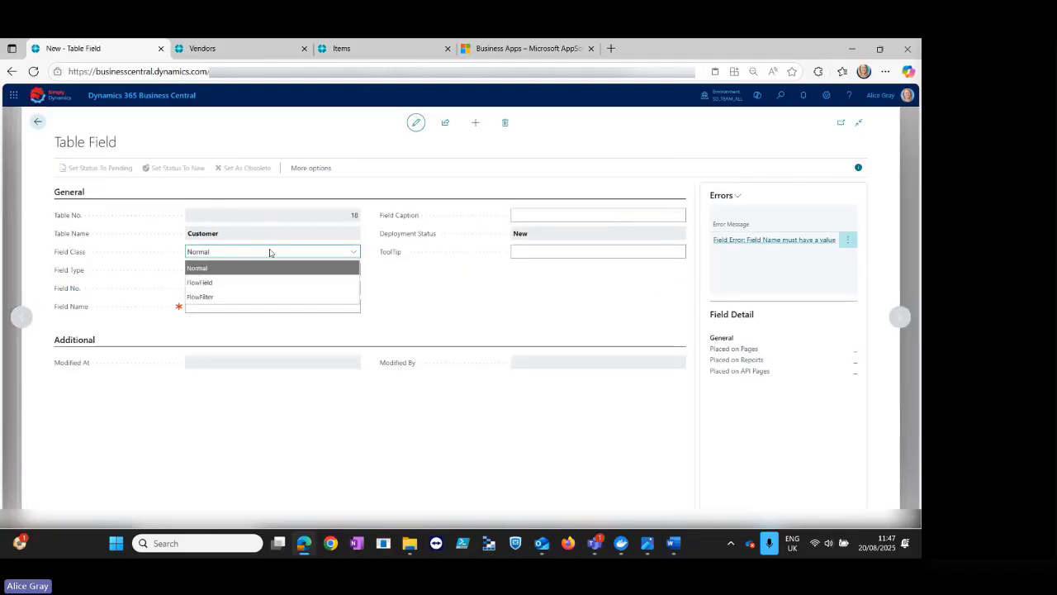
pyautogui.click(270, 257)
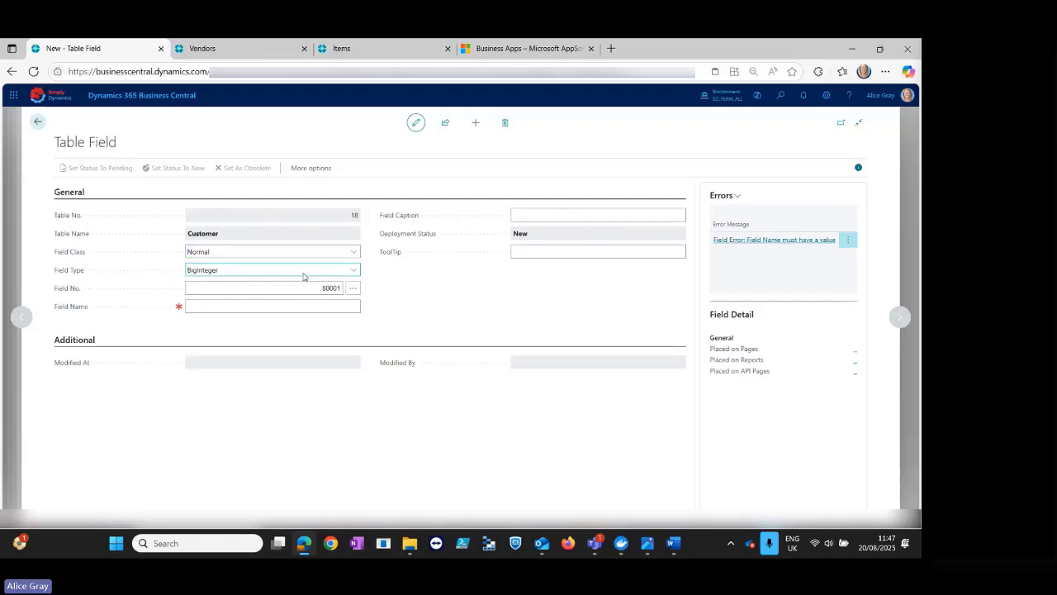
pyautogui.click(303, 273)
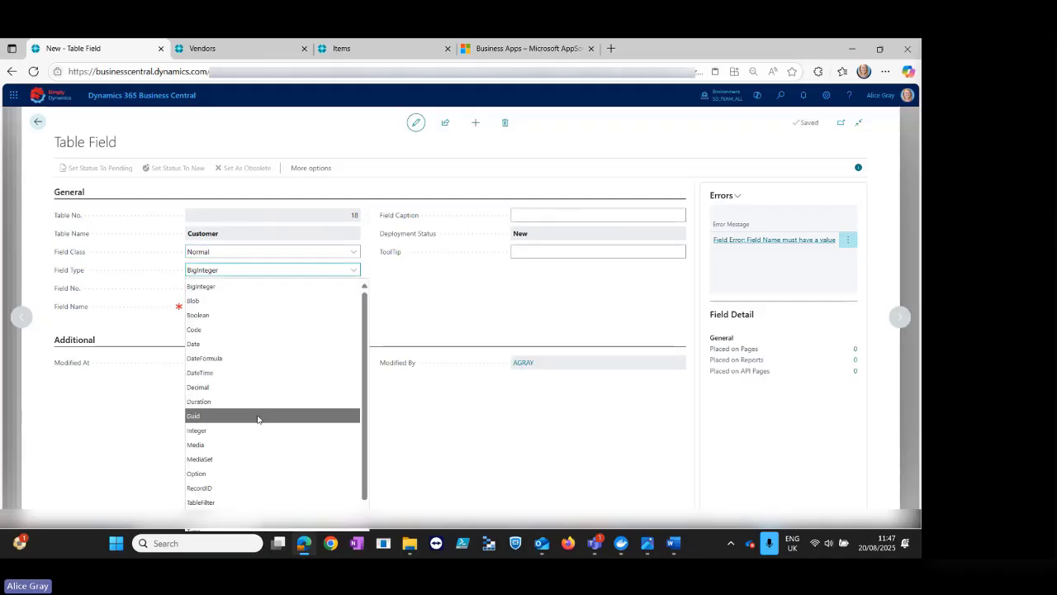
pyautogui.click(243, 473)
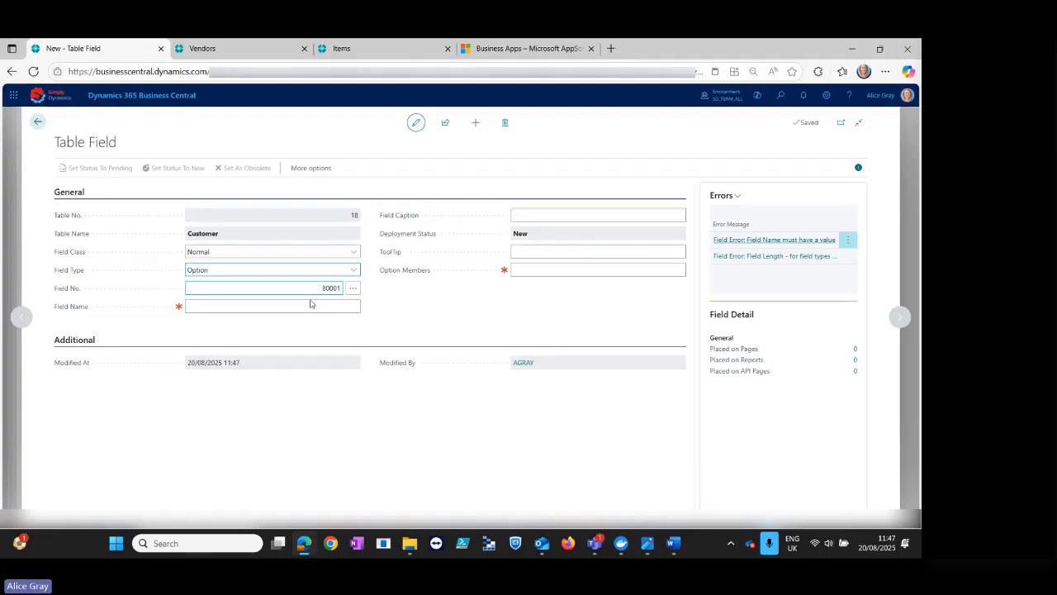
pyautogui.click(194, 306)
pyautogui.write('C')
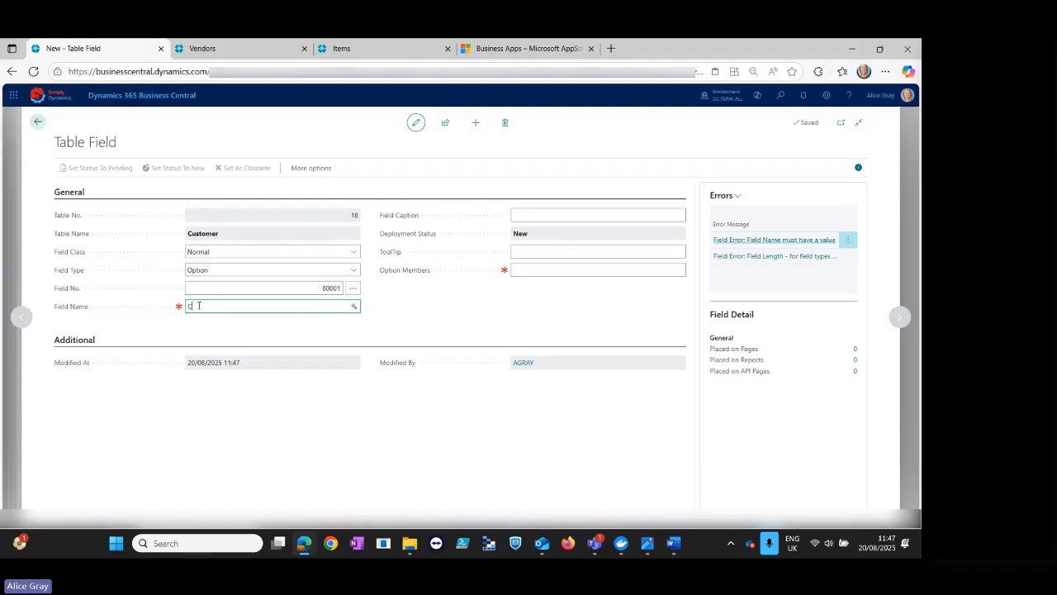
pyautogui.write('ustomer Cl')
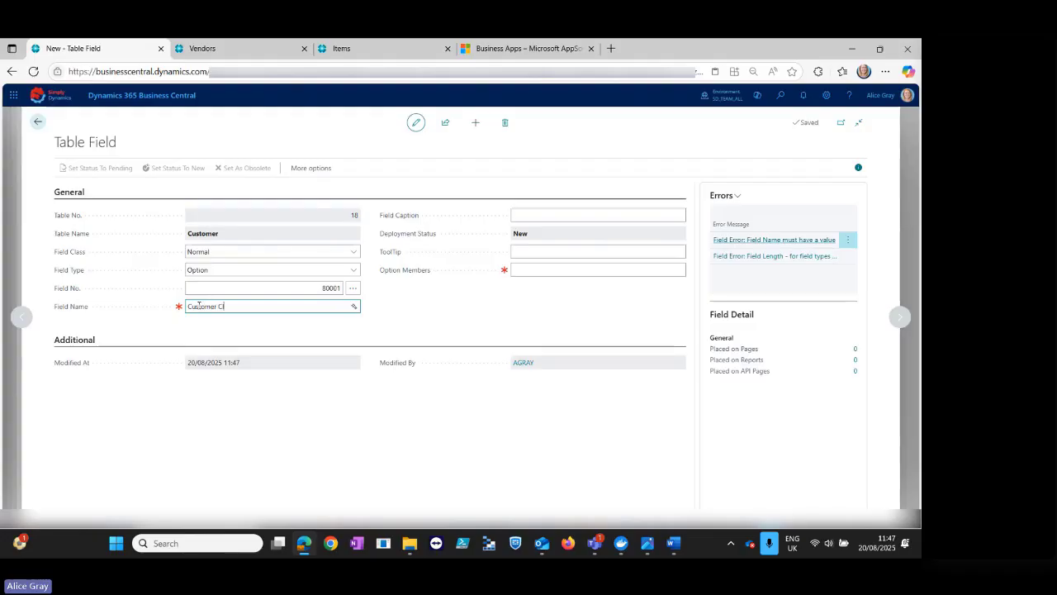
pyautogui.write('assificati')
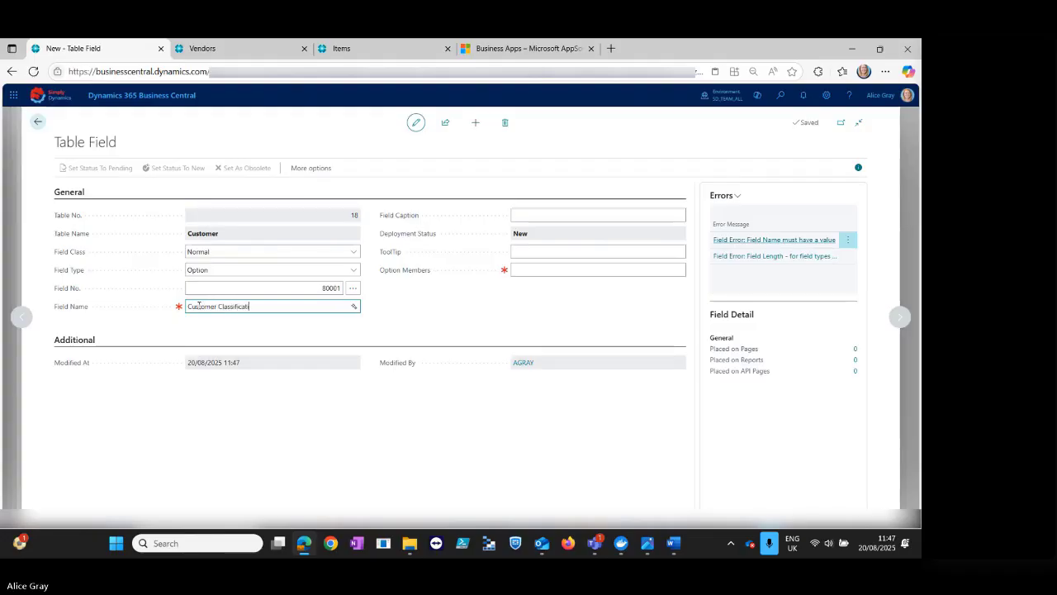
pyautogui.write('on')
pyautogui.press('Tab')
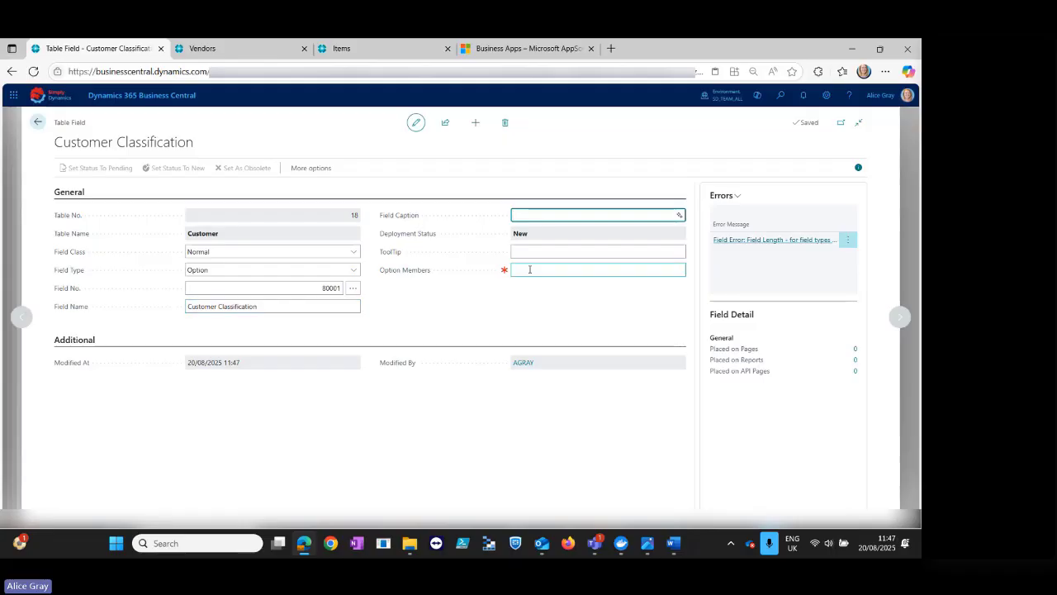
# Give the Customer Classification field the tooltip "Enter a classification" and the option members ",Low,Medium,High" with a leading blank option.
pyautogui.click(529, 251)
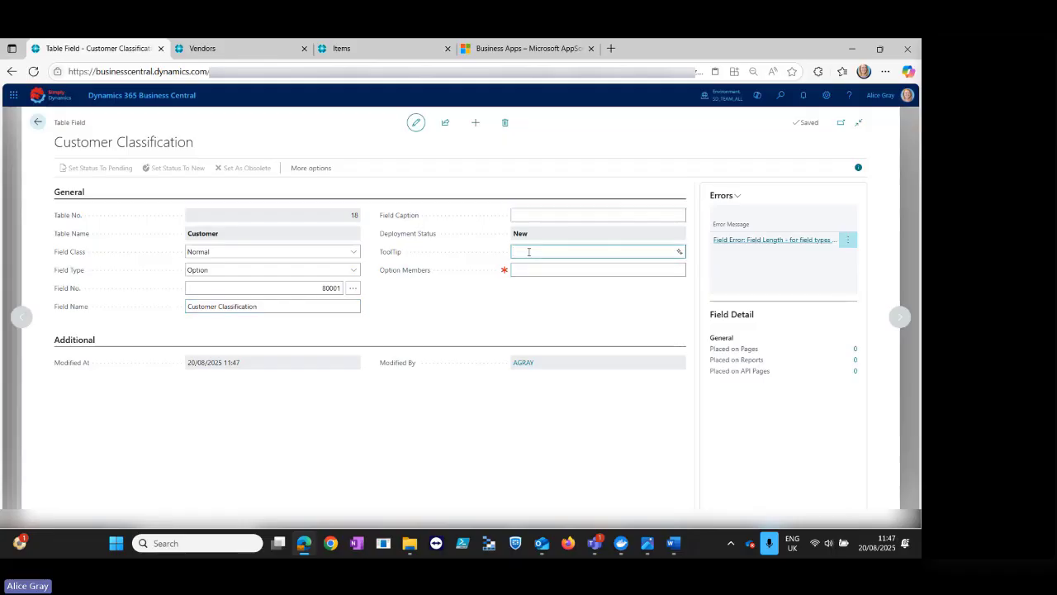
pyautogui.write('Enter')
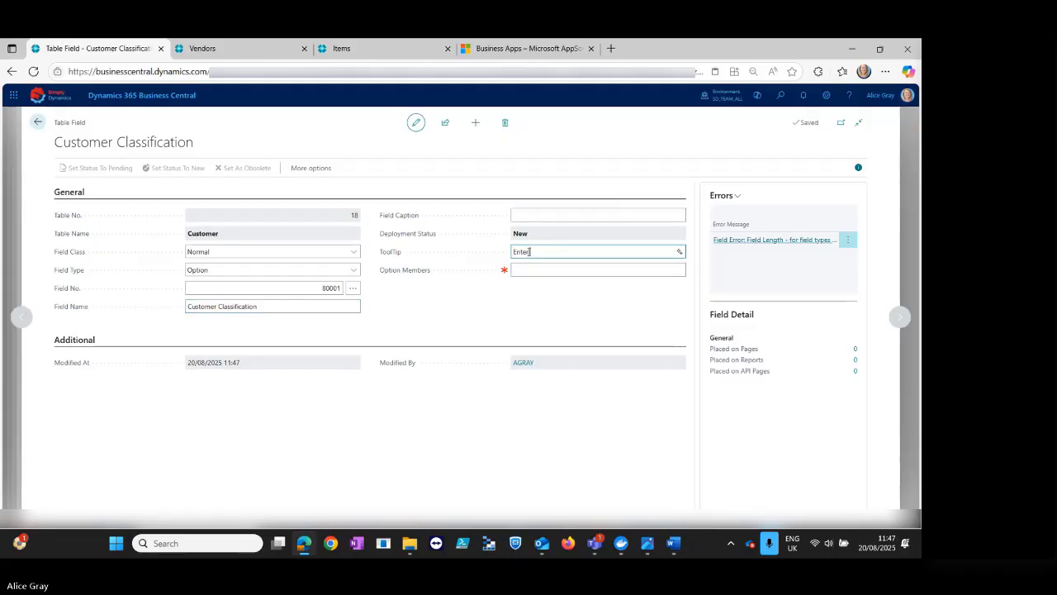
pyautogui.write(' a classification')
pyautogui.click(526, 269)
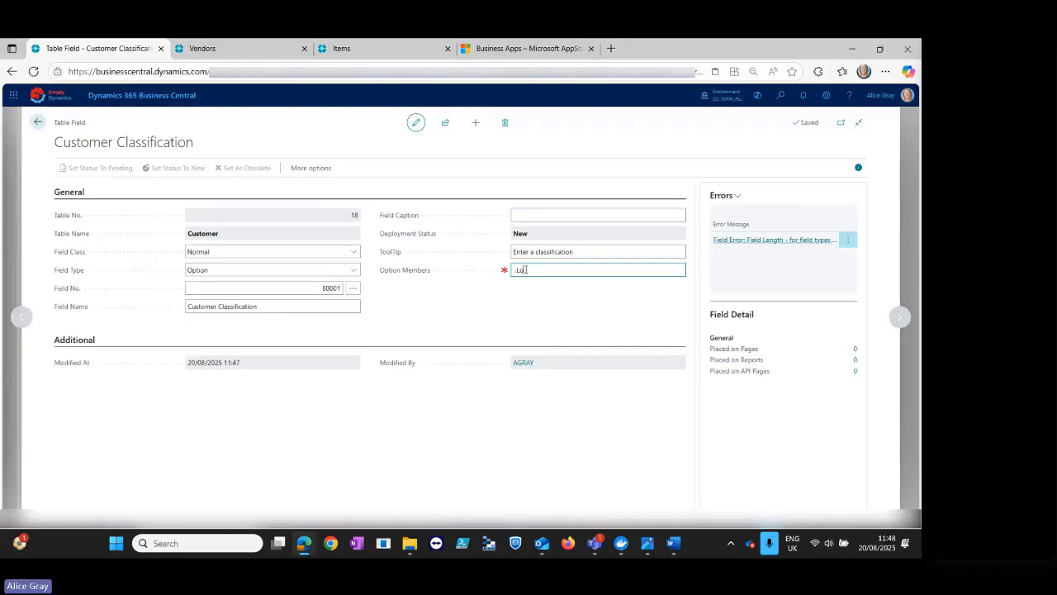
pyautogui.write('edium')
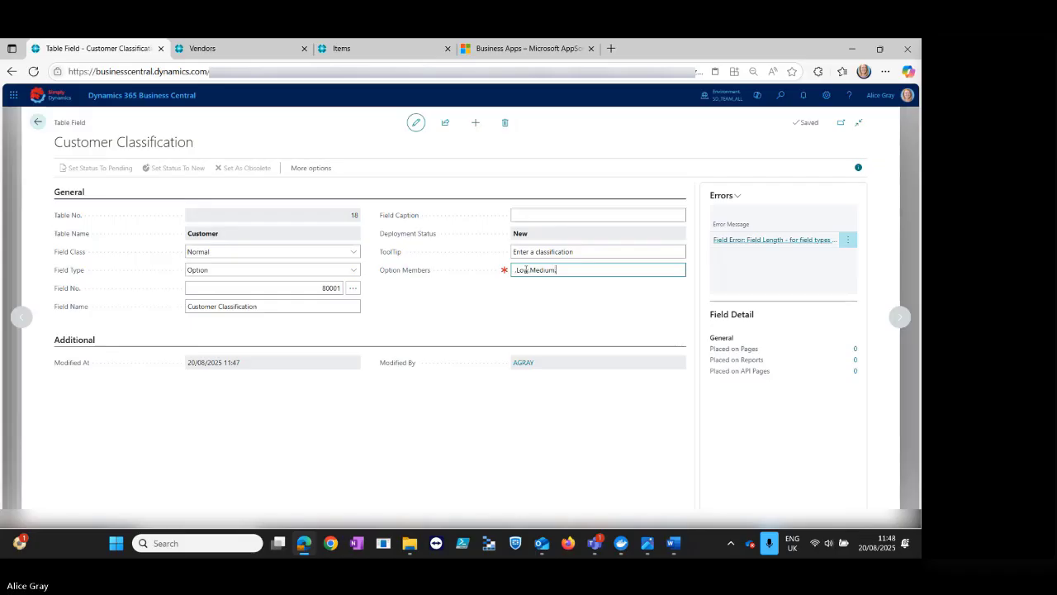
pyautogui.write(',High')
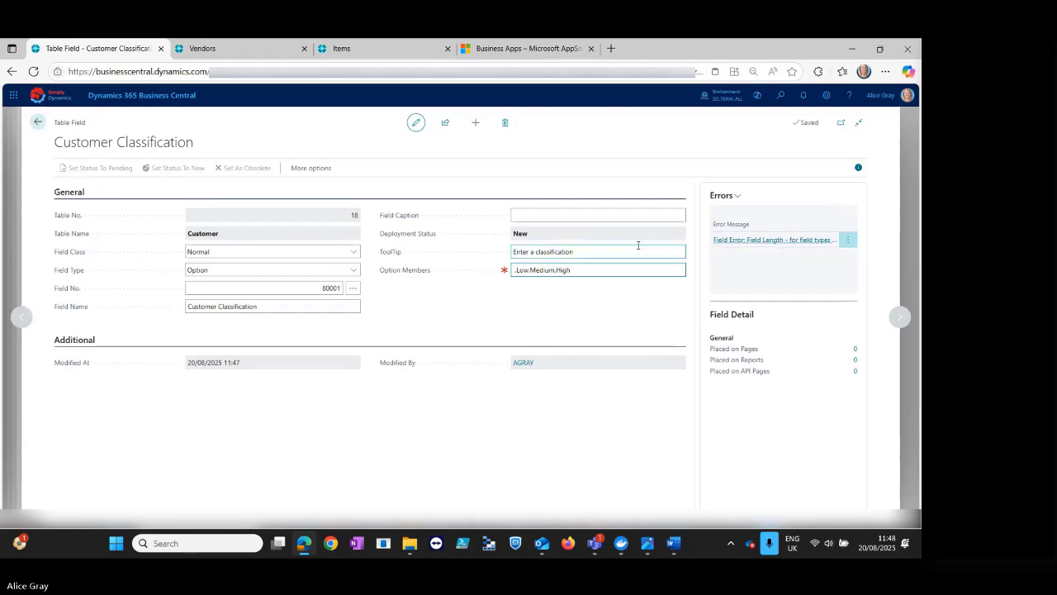
pyautogui.press('Tab')
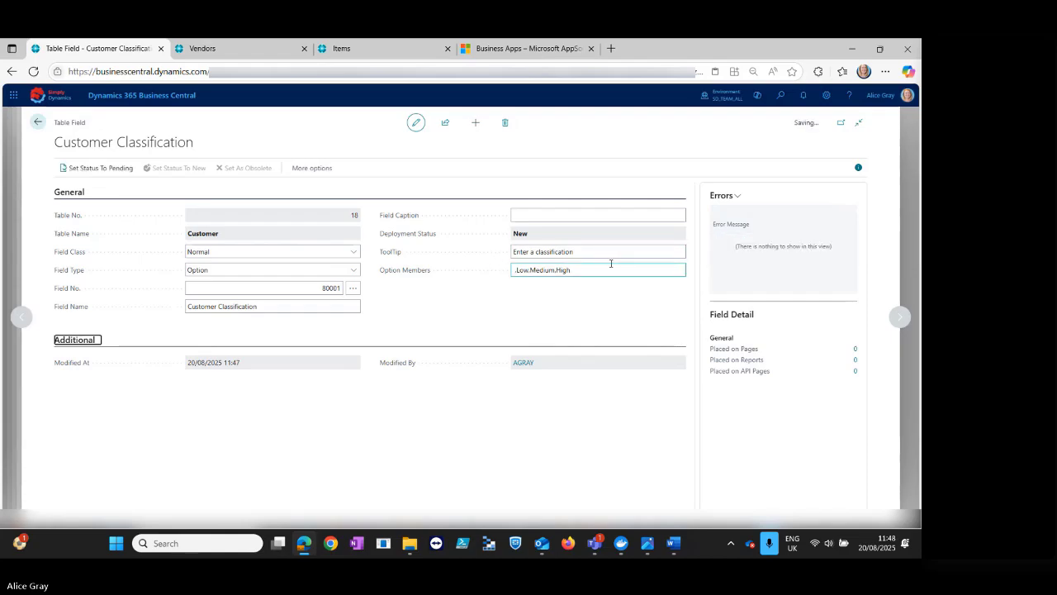
# Set Customer Classification's deployment status to Pending and place the field after SDC Industry Code on the Customer Card and Customer List pages.
pyautogui.click(38, 124)
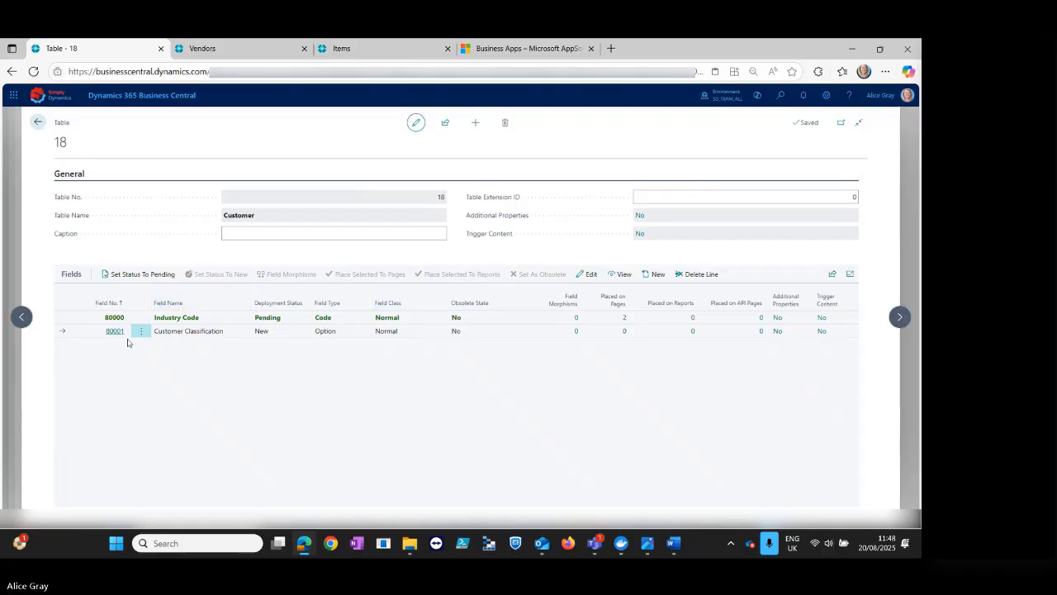
pyautogui.click(130, 275)
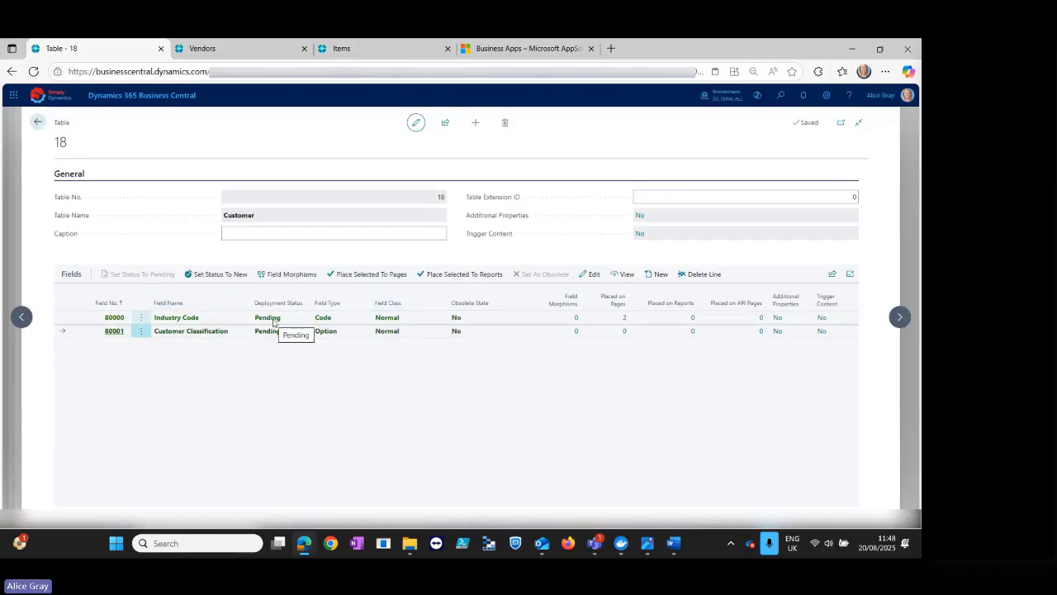
pyautogui.click(372, 275)
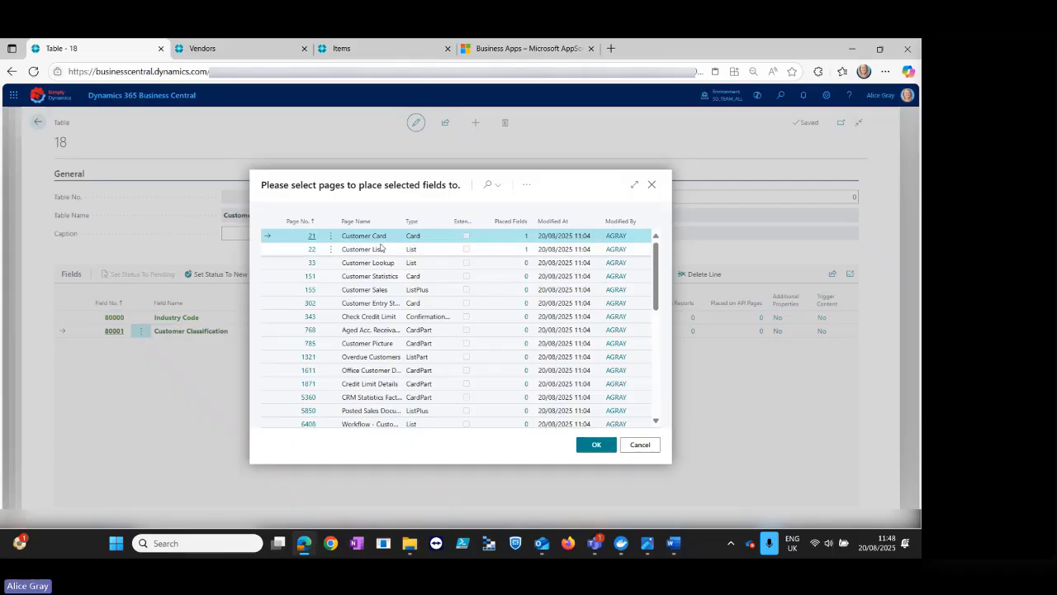
pyautogui.keyDown('shift'); pyautogui.click(390, 251); pyautogui.keyUp('shift')
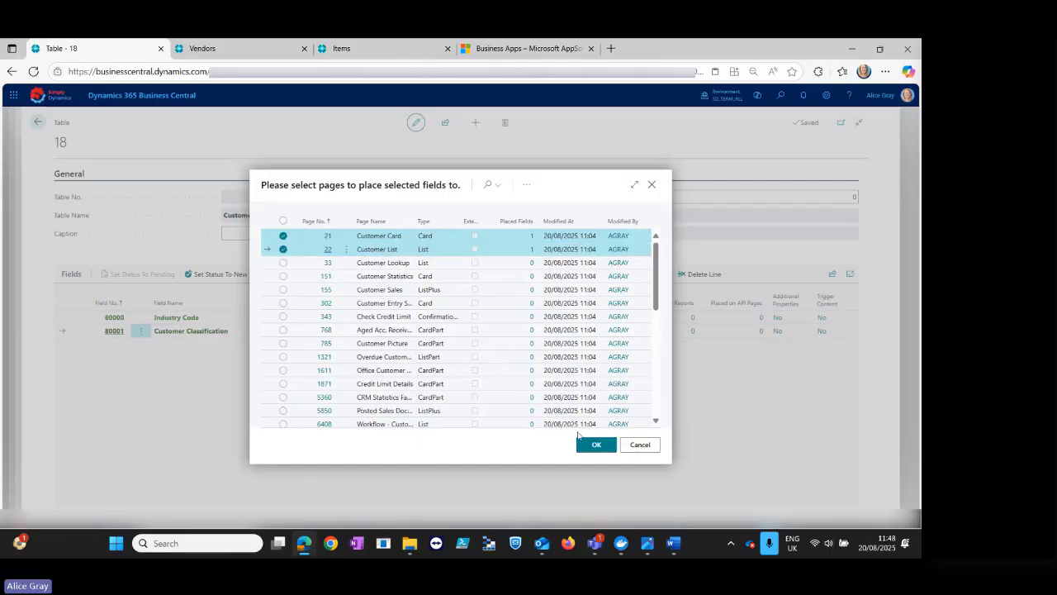
pyautogui.click(596, 444)
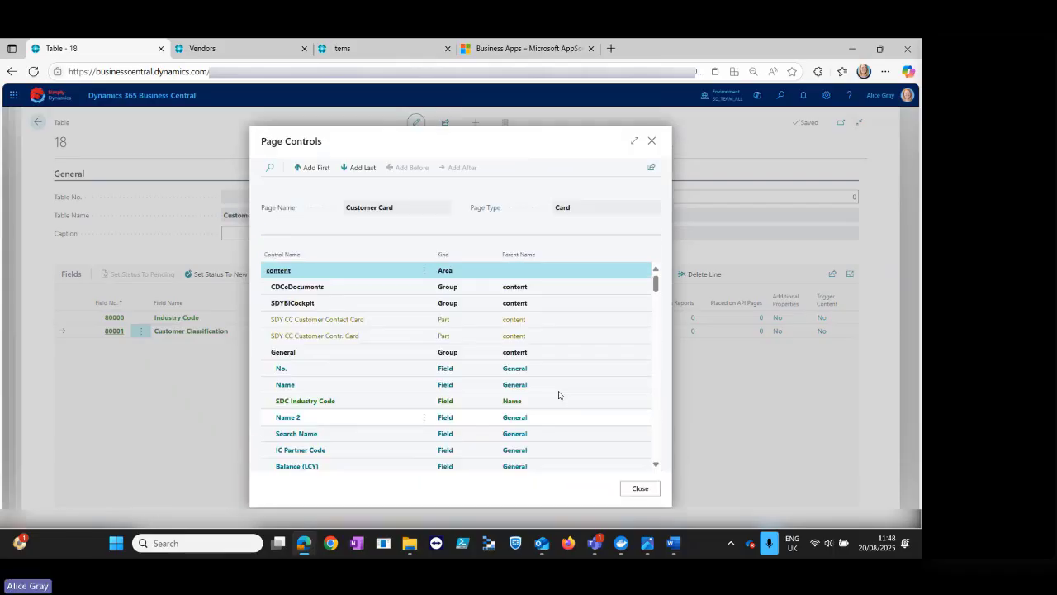
pyautogui.click(361, 402)
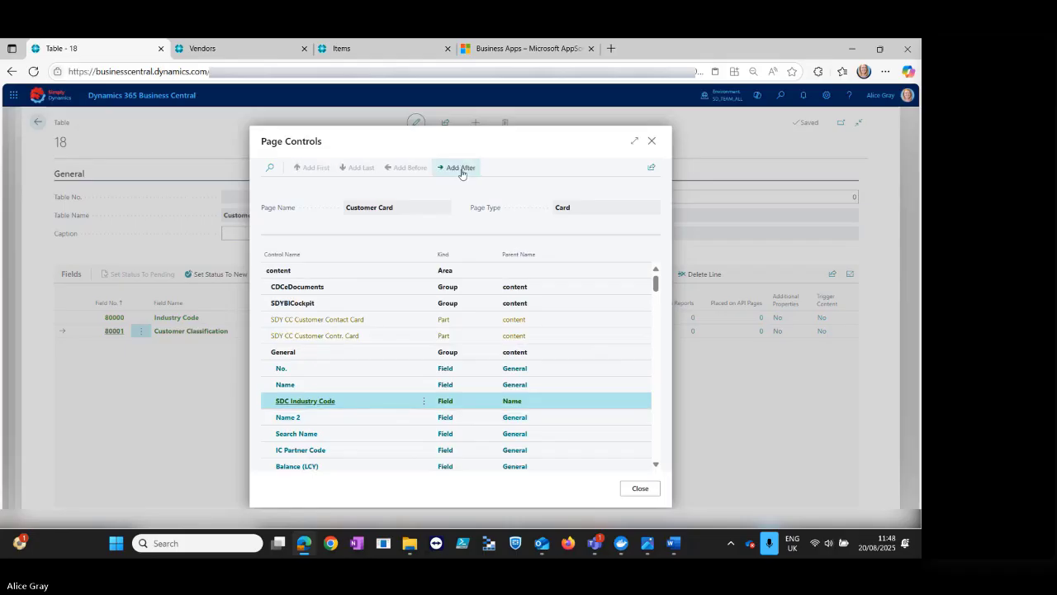
pyautogui.click(461, 169)
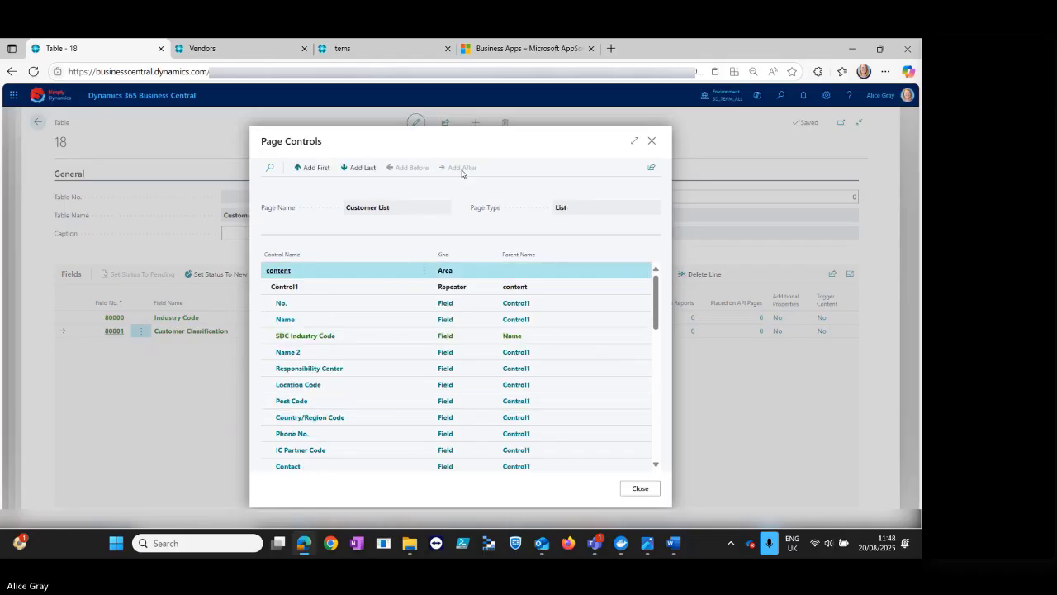
pyautogui.click(356, 342)
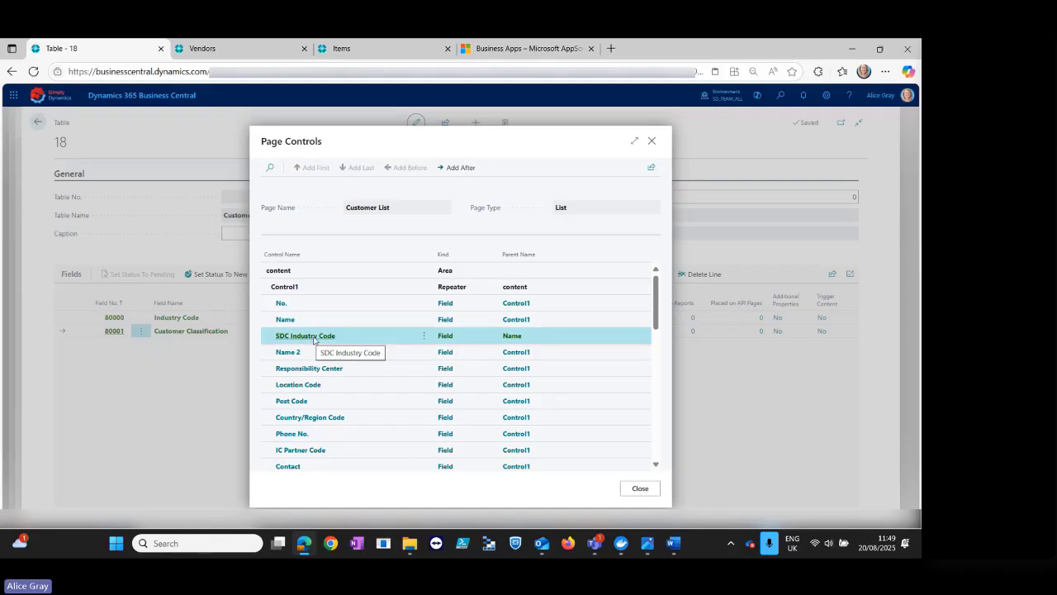
pyautogui.click(469, 169)
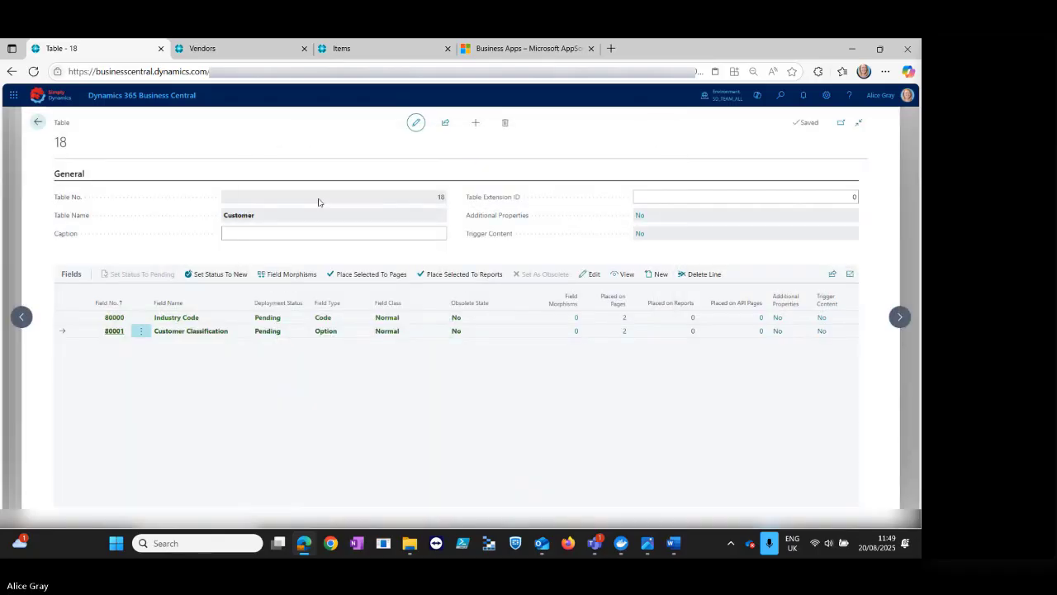
# Review the Customer Classification field's details and return to the Customer table extension.
pyautogui.click(625, 278)
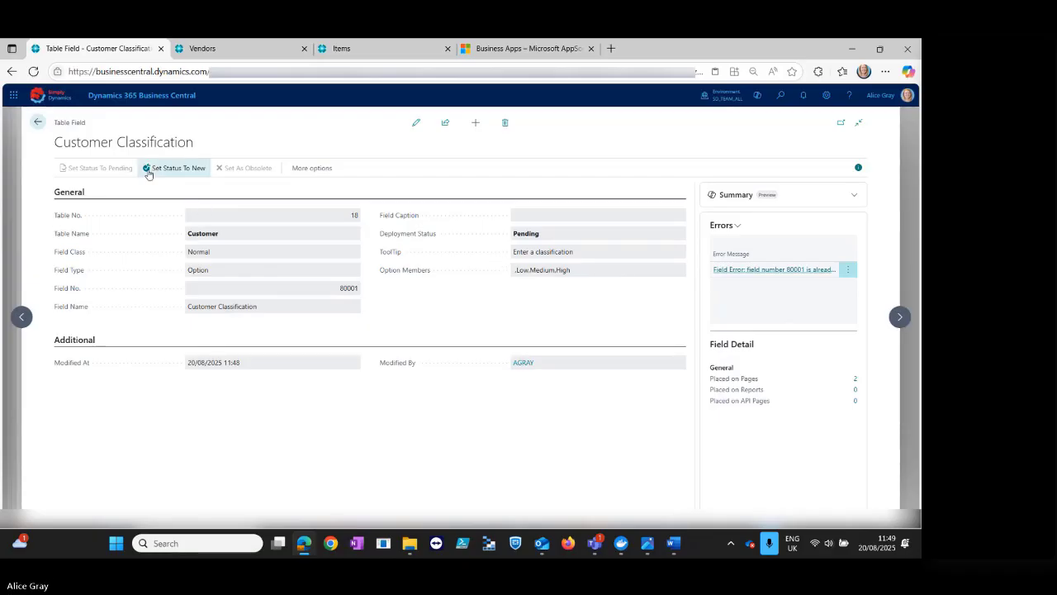
pyautogui.click(37, 122)
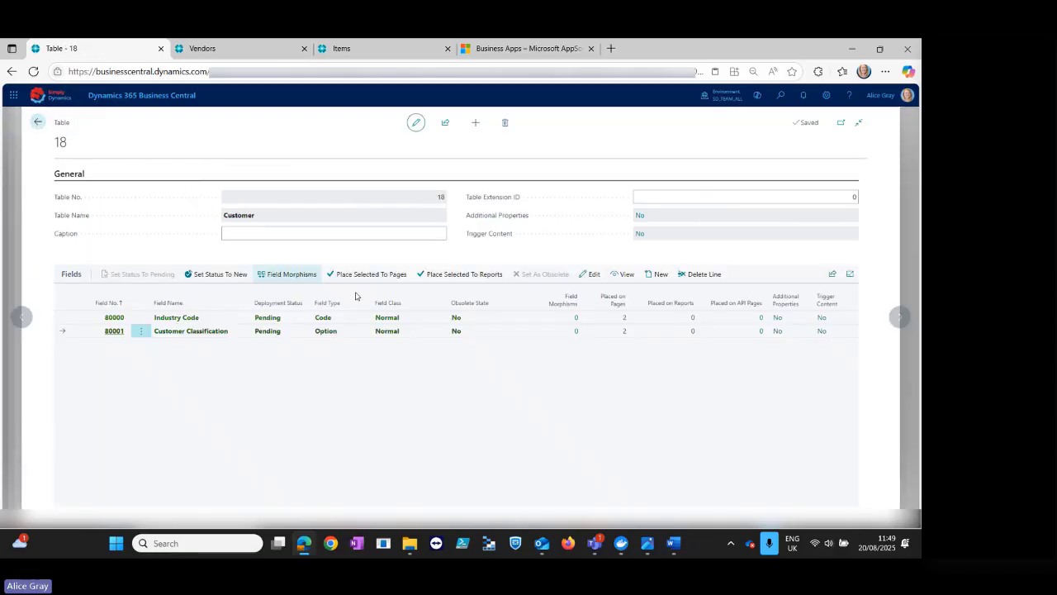
# Create a new Customer table field with class FlowField and type Integer, named Items on Sales Orders.
pyautogui.click(659, 274)
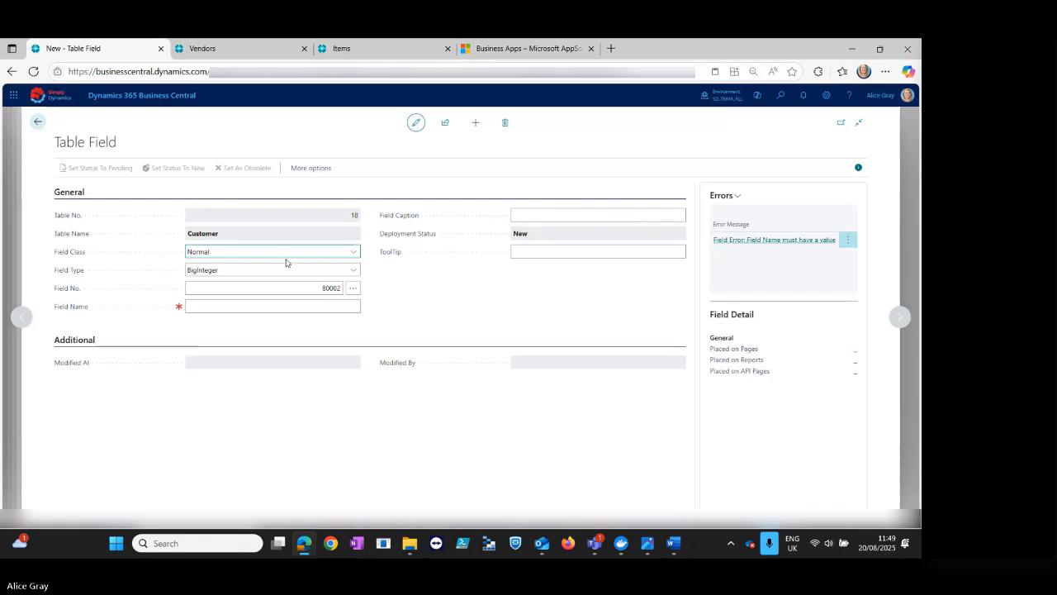
pyautogui.click(223, 253)
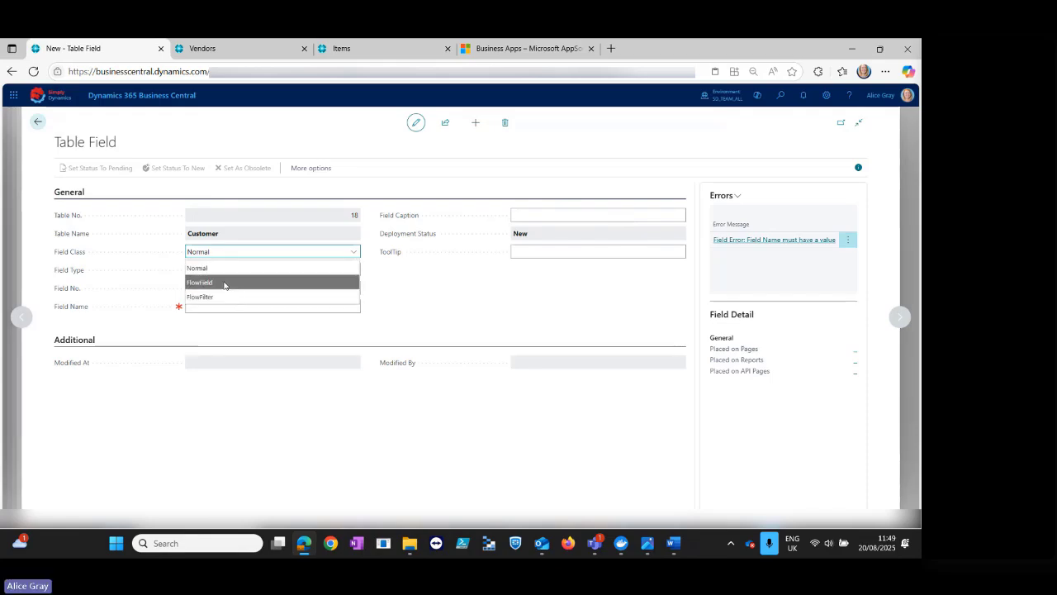
pyautogui.click(225, 282)
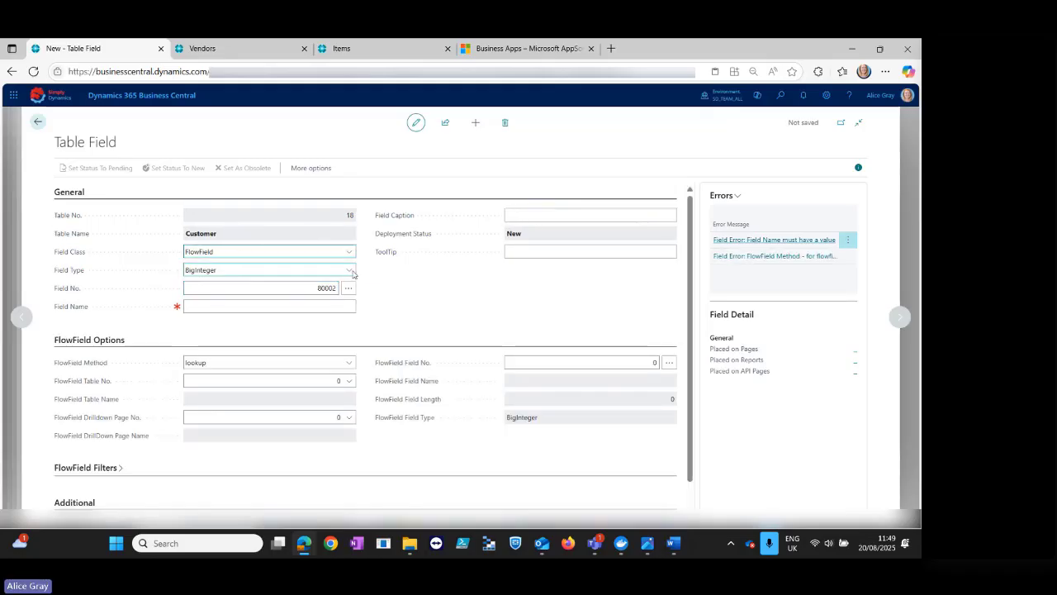
pyautogui.click(348, 273)
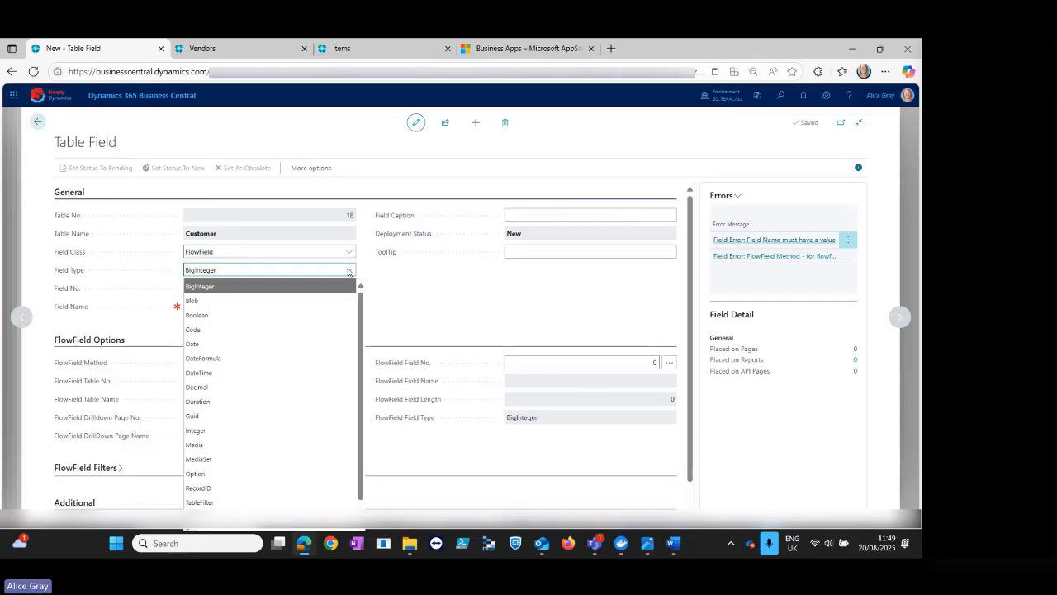
pyautogui.click(306, 430)
pyautogui.click(203, 306)
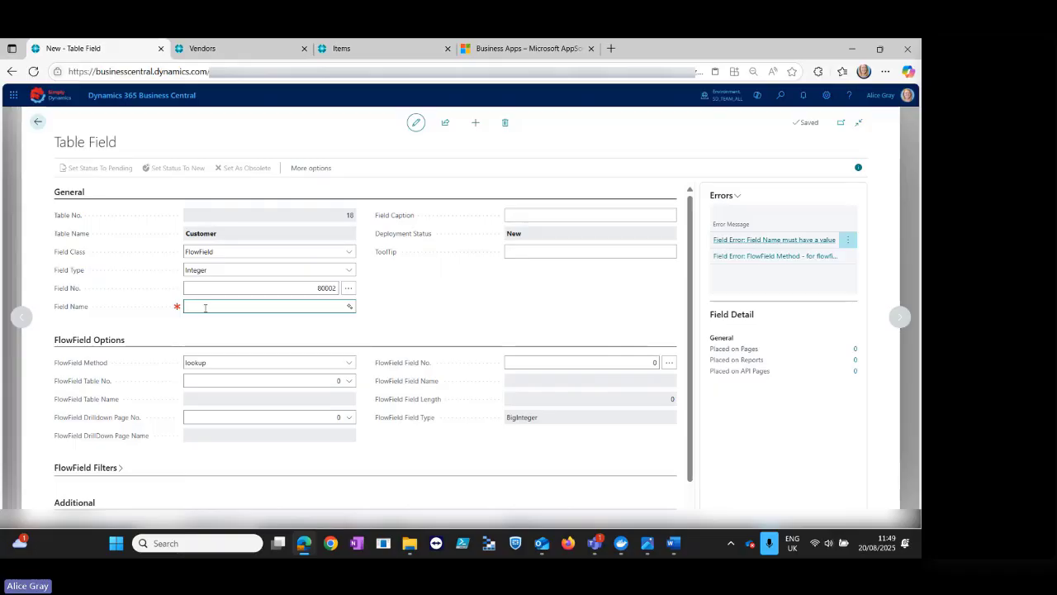
pyautogui.write('Items on')
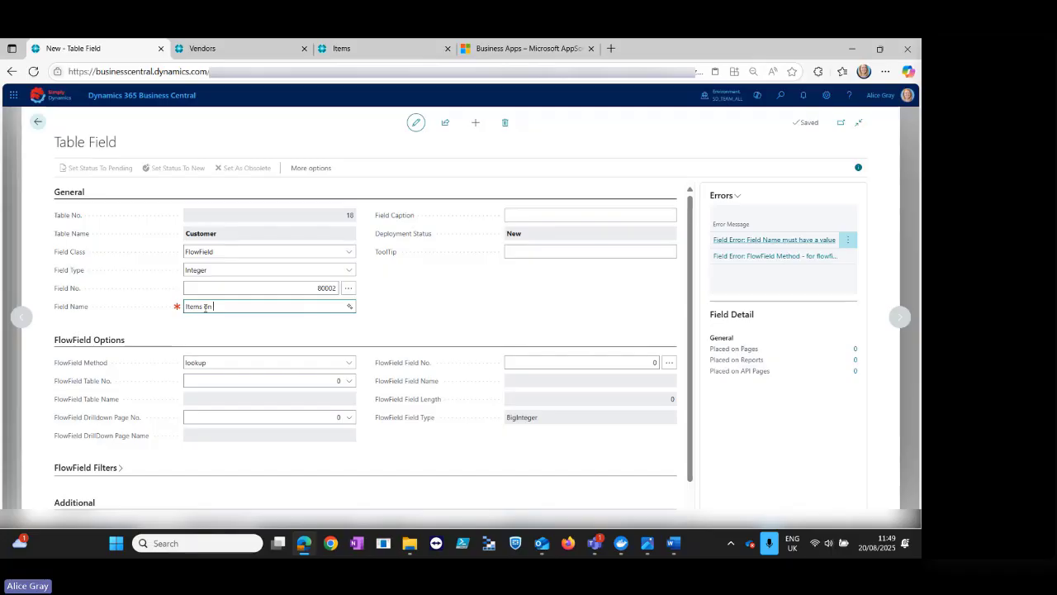
pyautogui.write(' Sale')
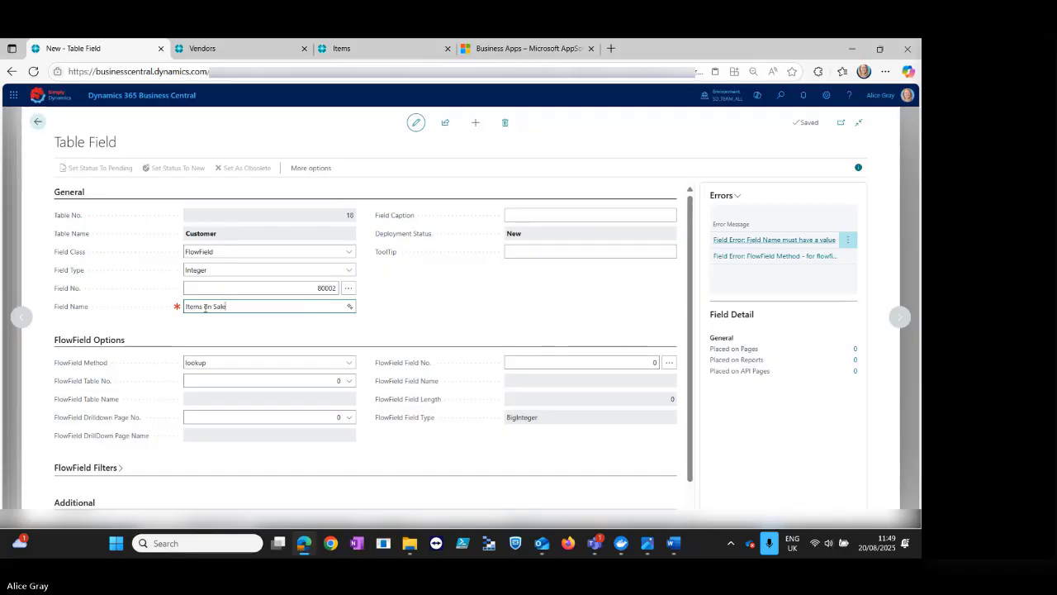
pyautogui.write('s Order')
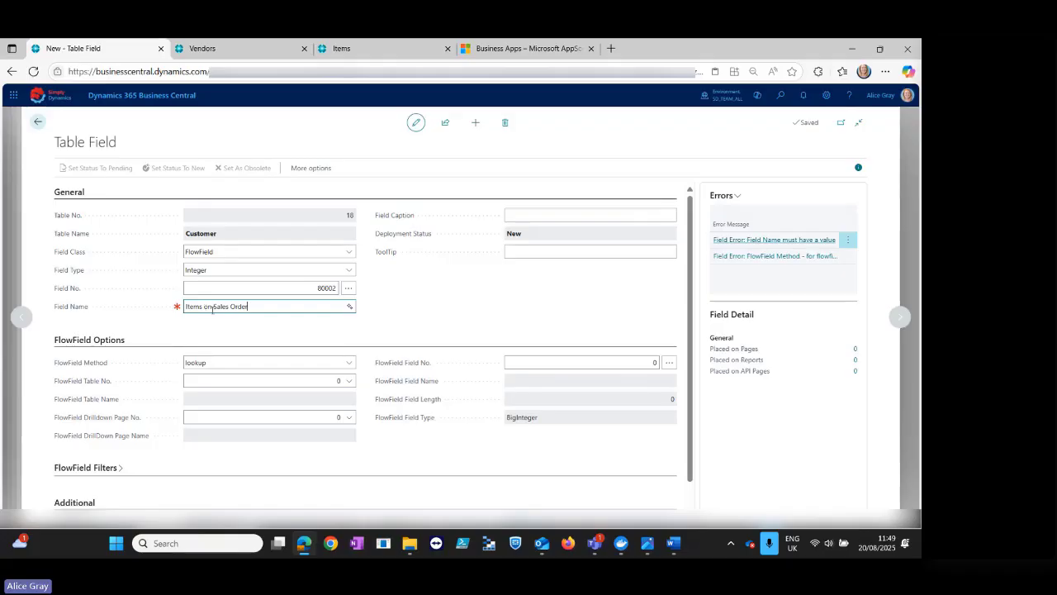
pyautogui.write('s')
pyautogui.press('Tab')
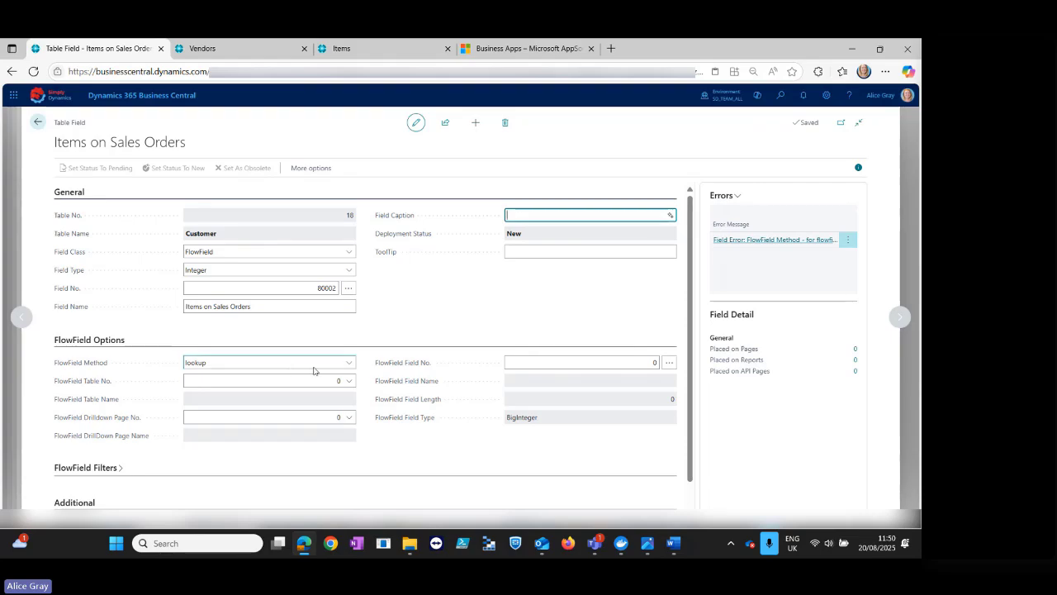
# Set the FlowField method to count and the FlowField table to 37, Sales Line.
pyautogui.click(351, 364)
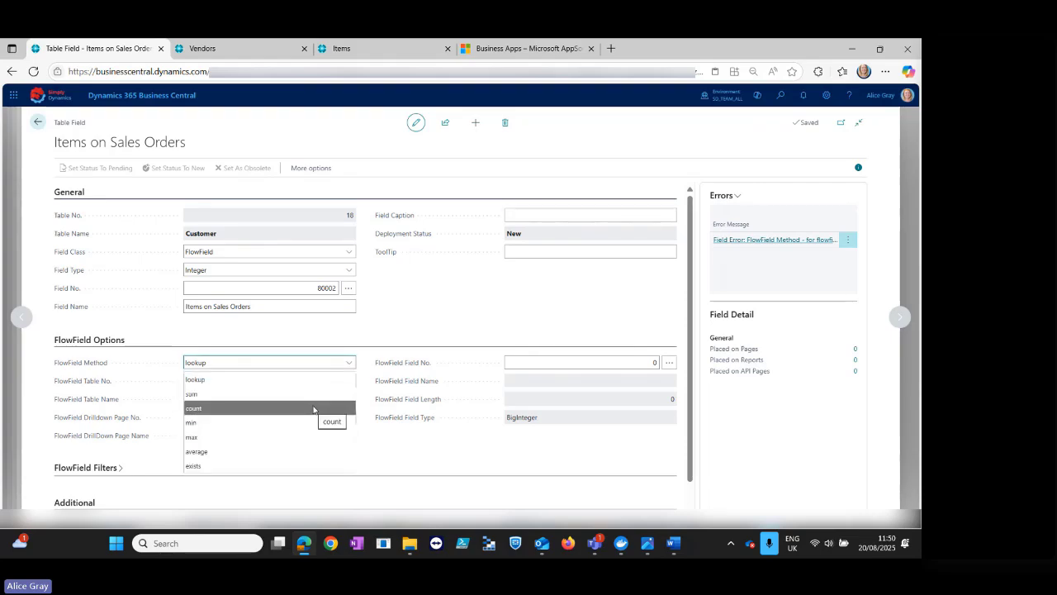
pyautogui.click(314, 409)
pyautogui.click(324, 381)
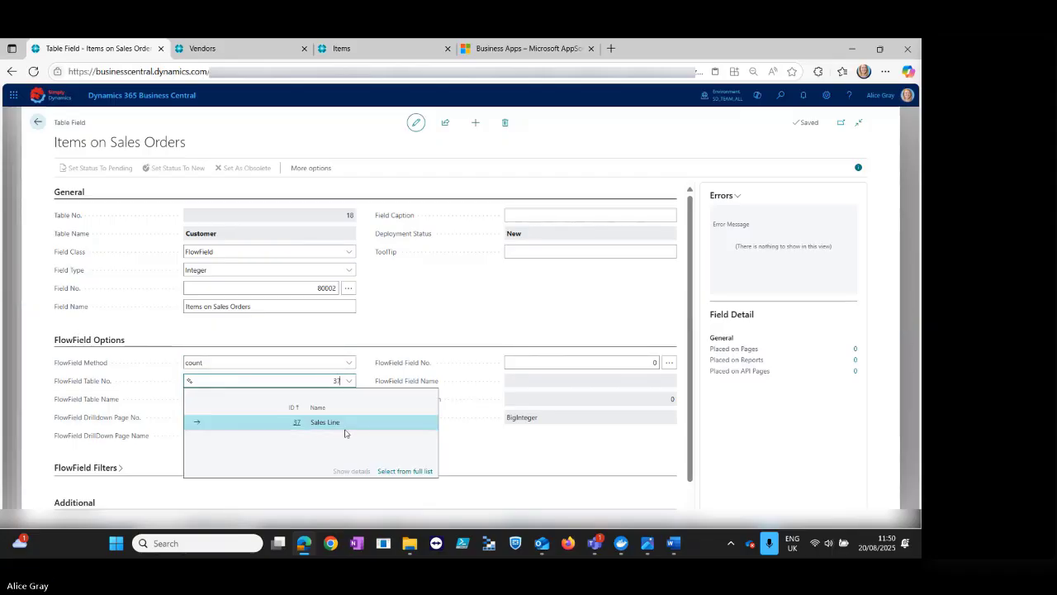
pyautogui.click(345, 426)
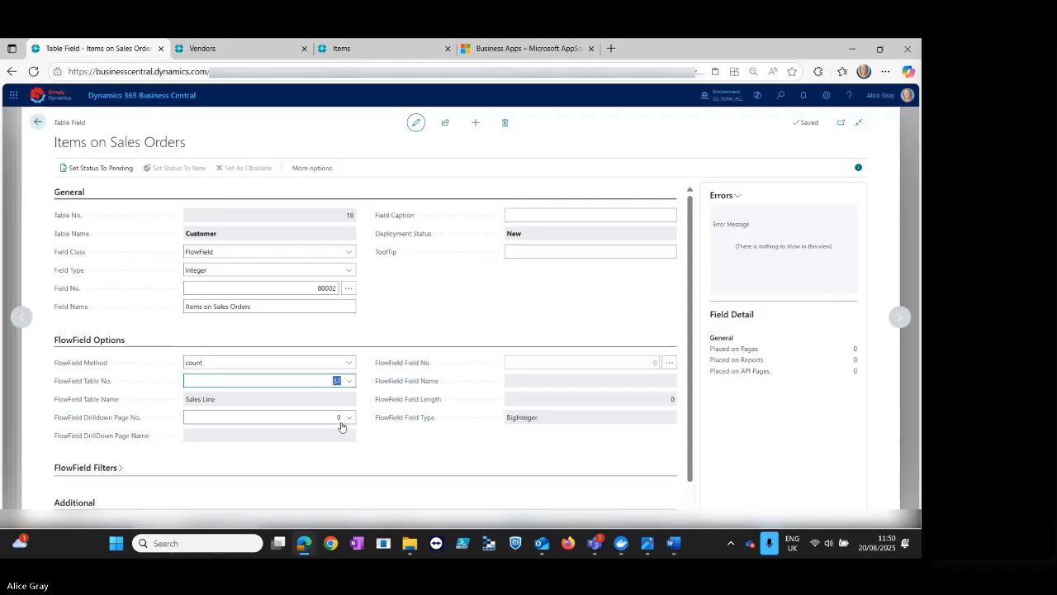
# Set the FlowField drilldown page to 516, Sales Lines.
pyautogui.click(247, 421)
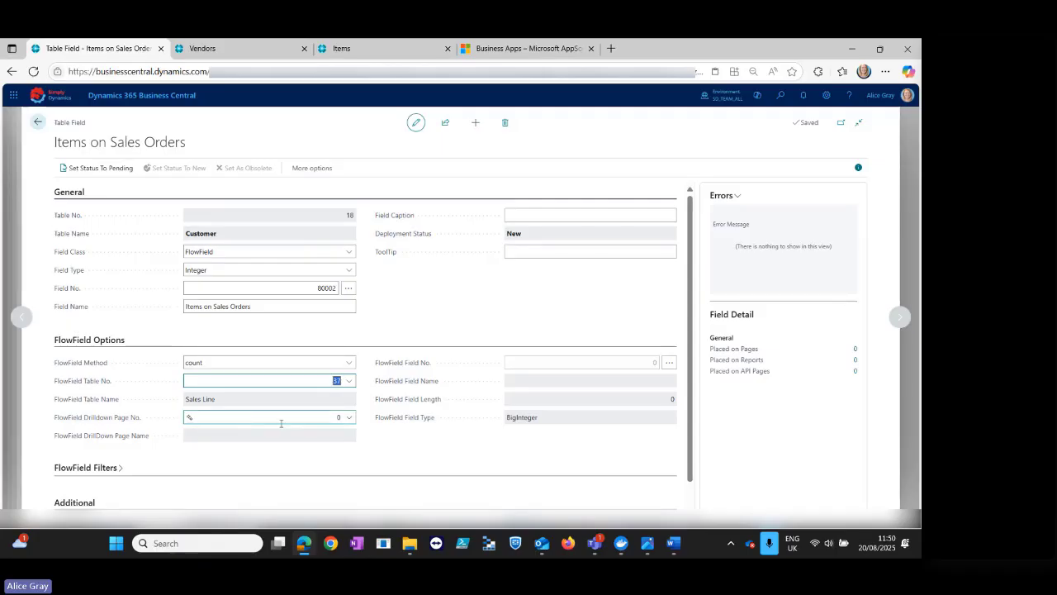
pyautogui.click(332, 418)
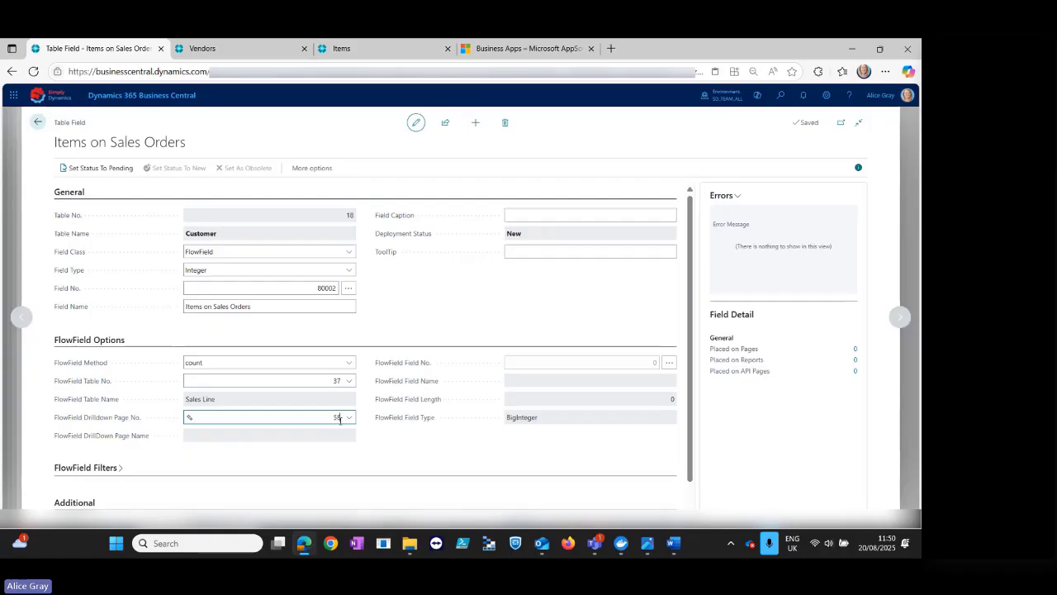
pyautogui.press('BackSpace')
pyautogui.write('1')
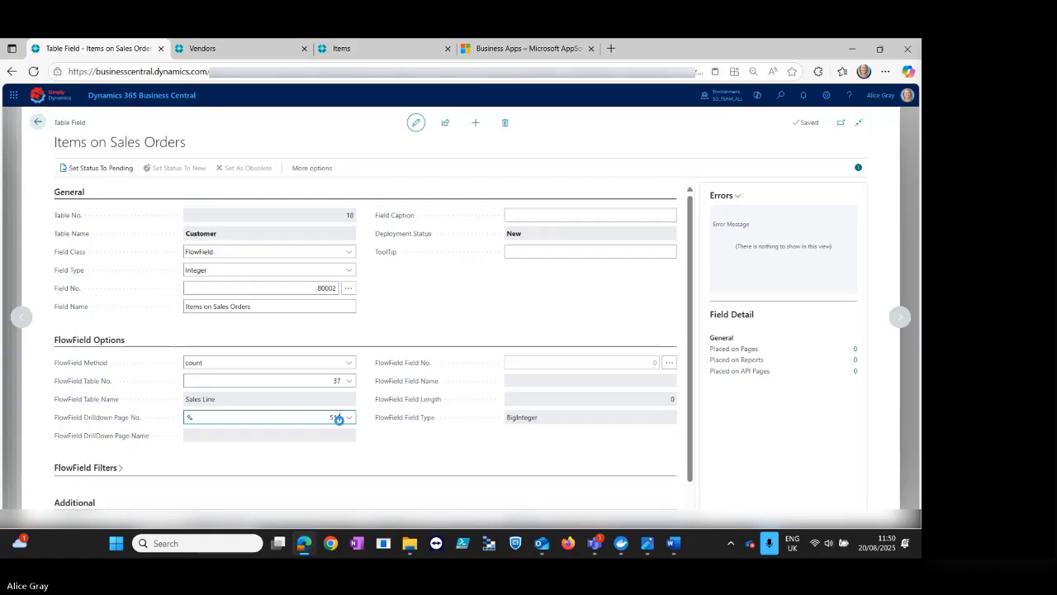
pyautogui.write('6')
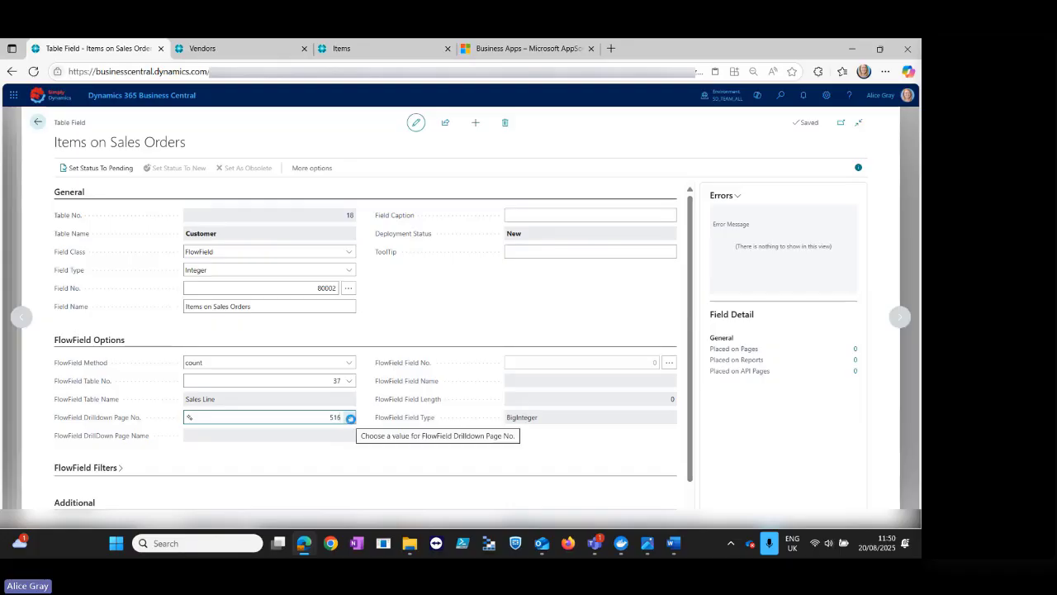
pyautogui.click(350, 418)
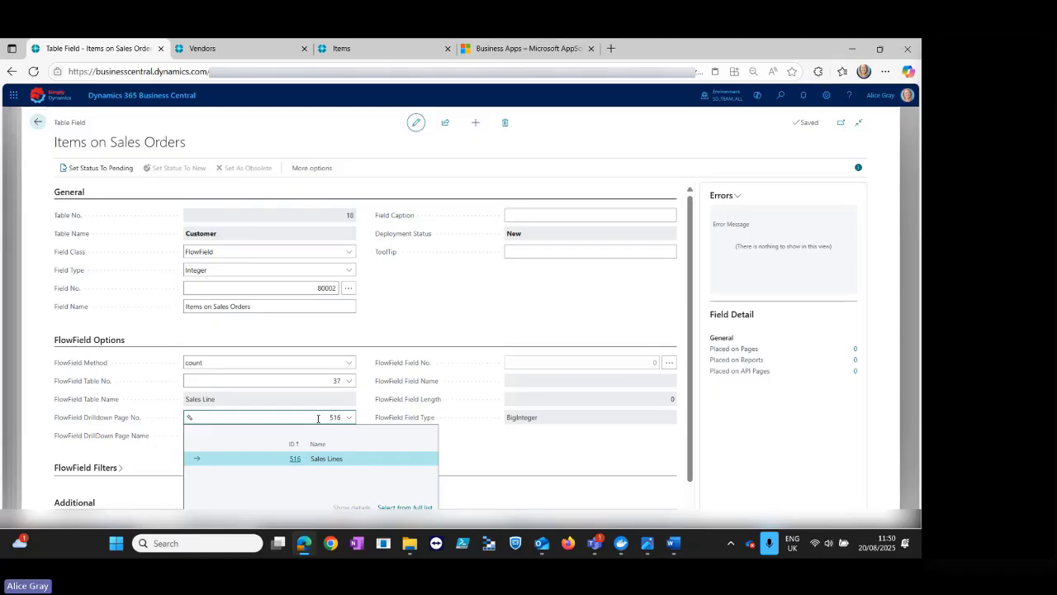
pyautogui.click(355, 463)
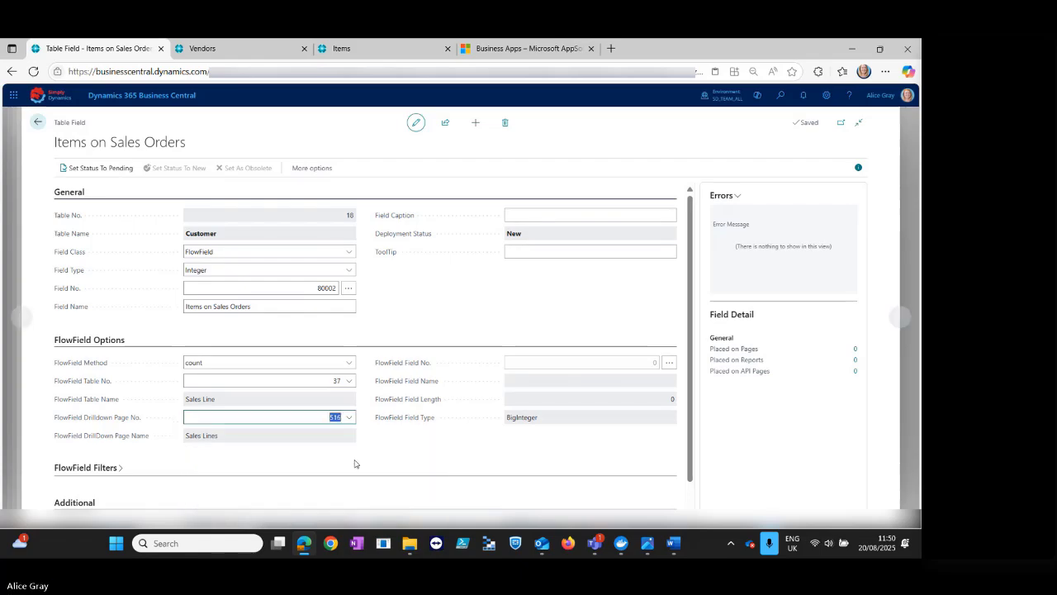
# Add a FlowField filter on Sales Line field 1, Document Type, with filter type const and the value "Order".
pyautogui.scroll(-1, 309, 446)
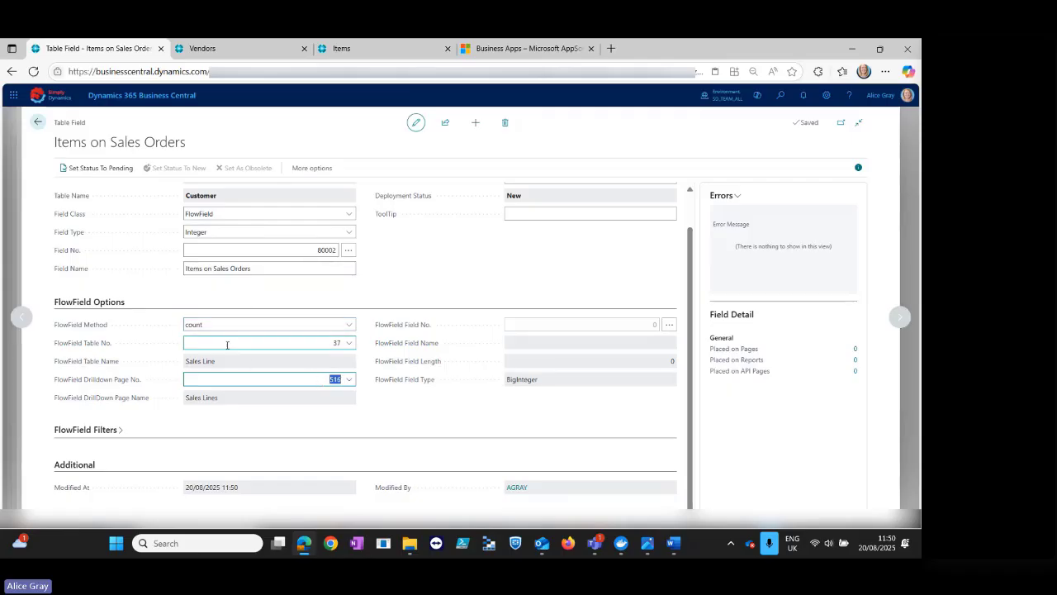
pyautogui.click(115, 435)
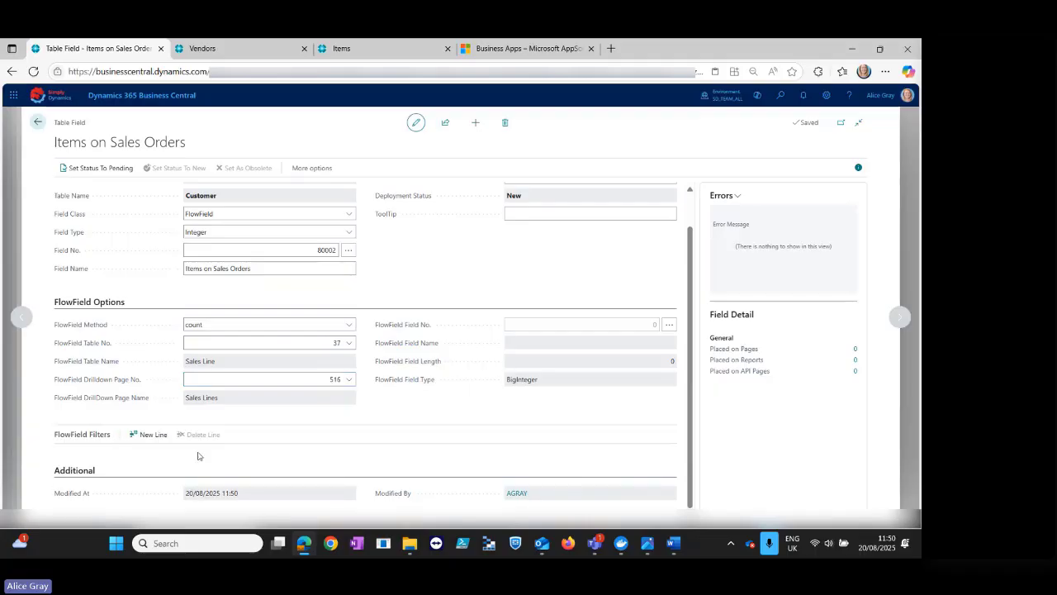
pyautogui.scroll(-1, 245, 477)
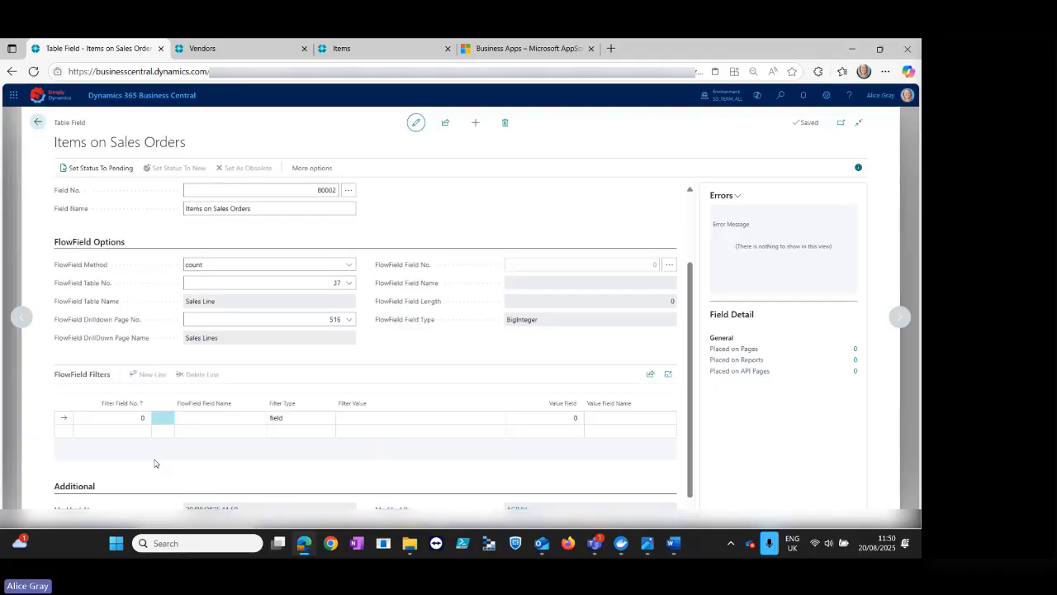
pyautogui.click(132, 416)
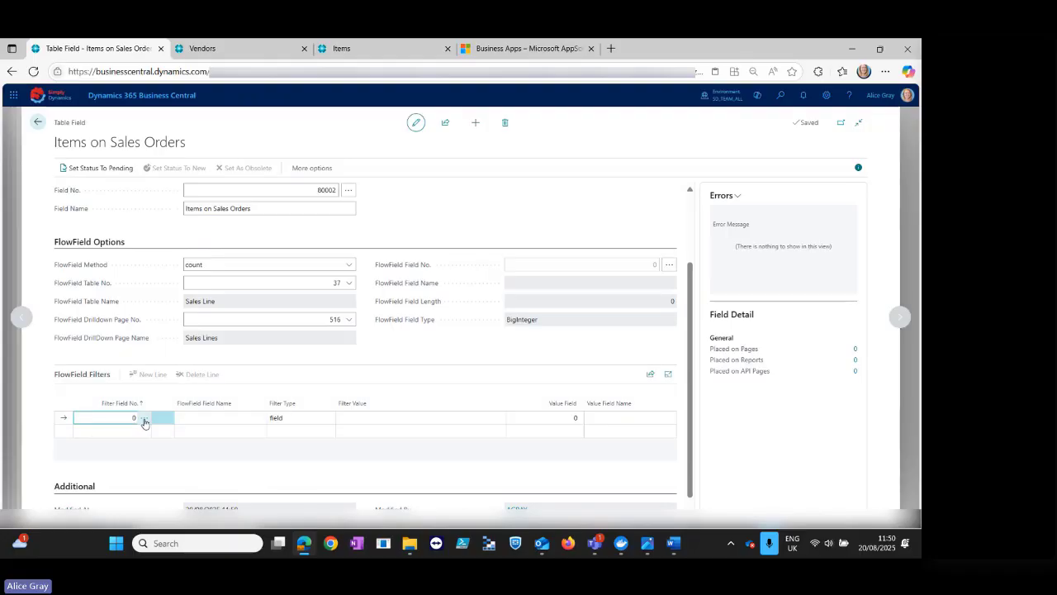
pyautogui.click(144, 421)
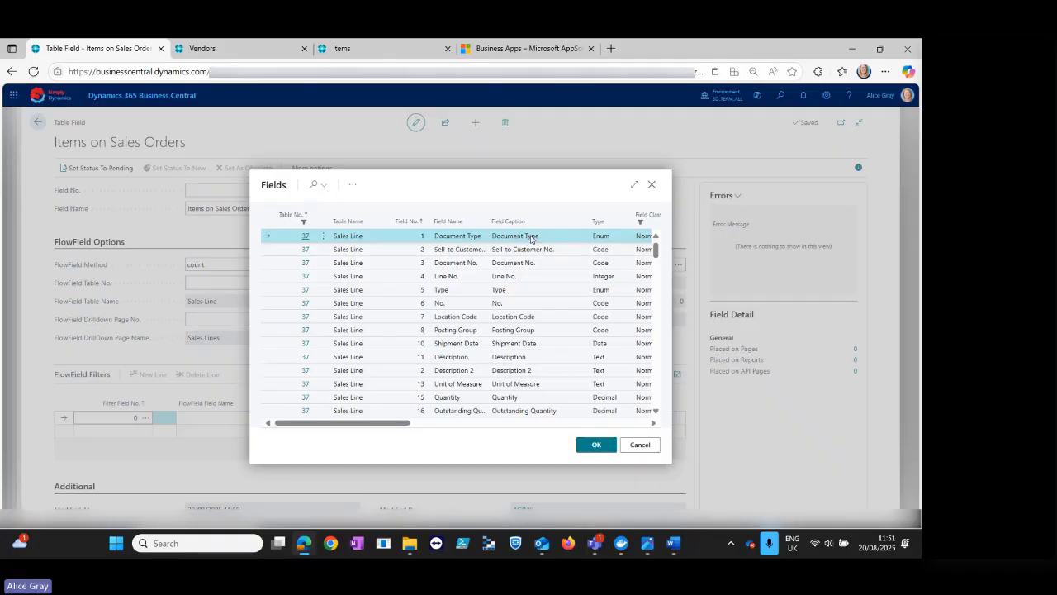
pyautogui.click(595, 445)
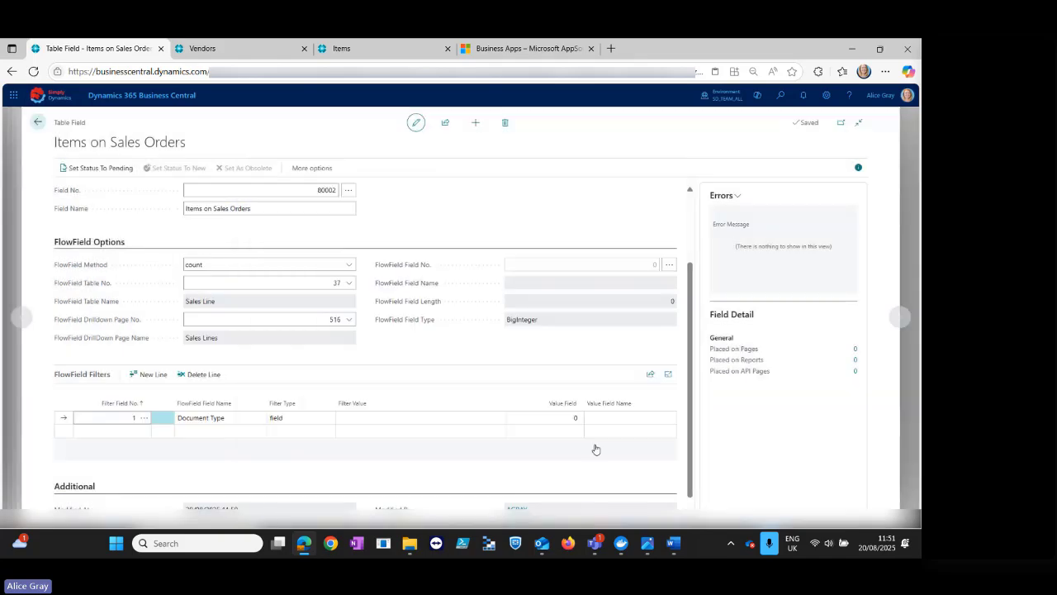
pyautogui.click(306, 419)
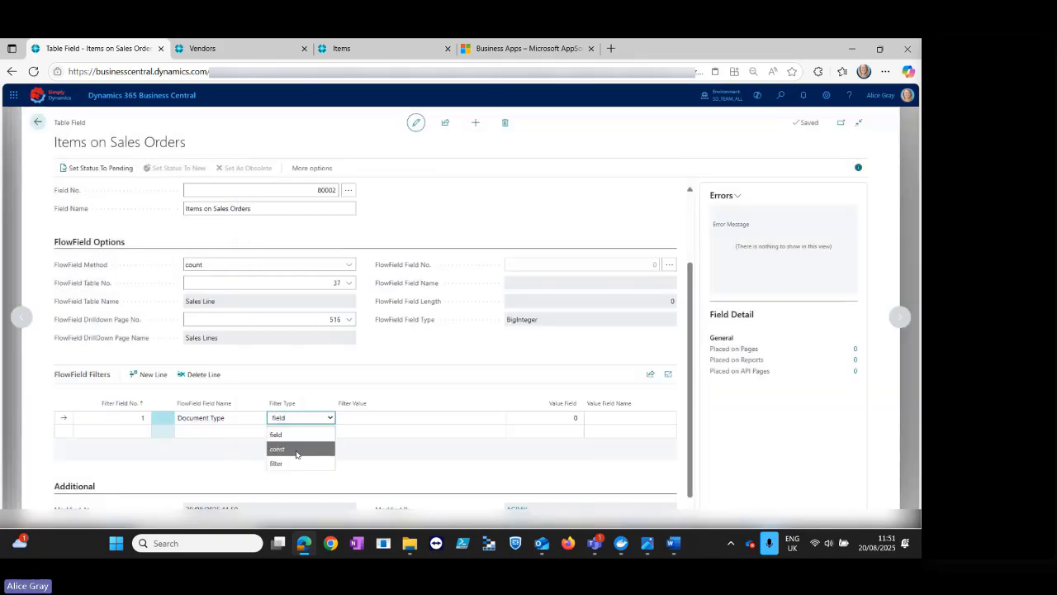
pyautogui.click(299, 448)
pyautogui.click(363, 419)
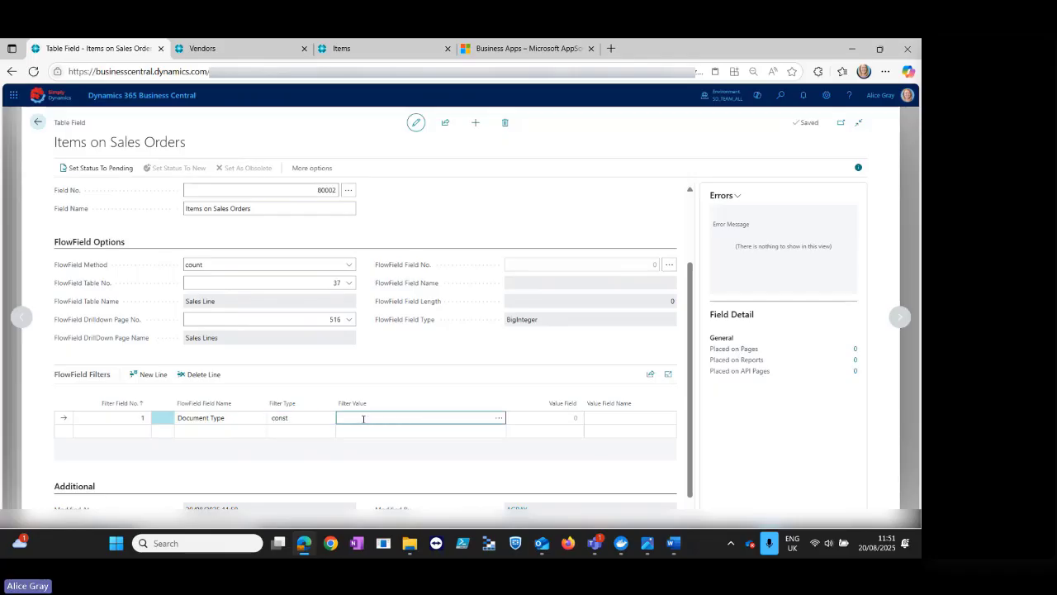
pyautogui.write('"Order')
pyautogui.press('Tab')
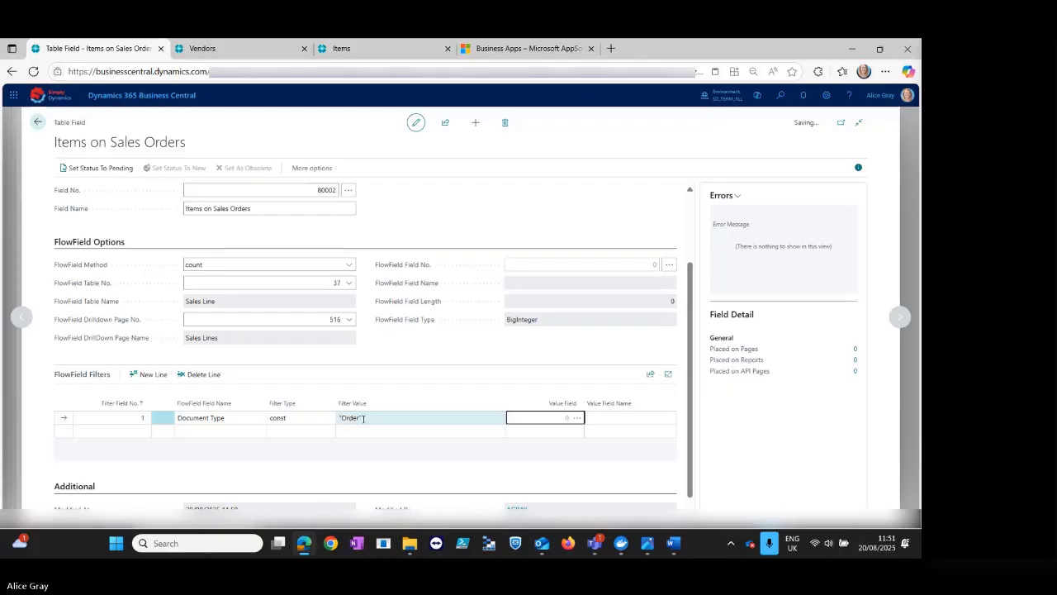
# Add a second FlowField filter matching Sell-to Customer No. to the Customer table's No. field, with filter type field.
pyautogui.click(120, 434)
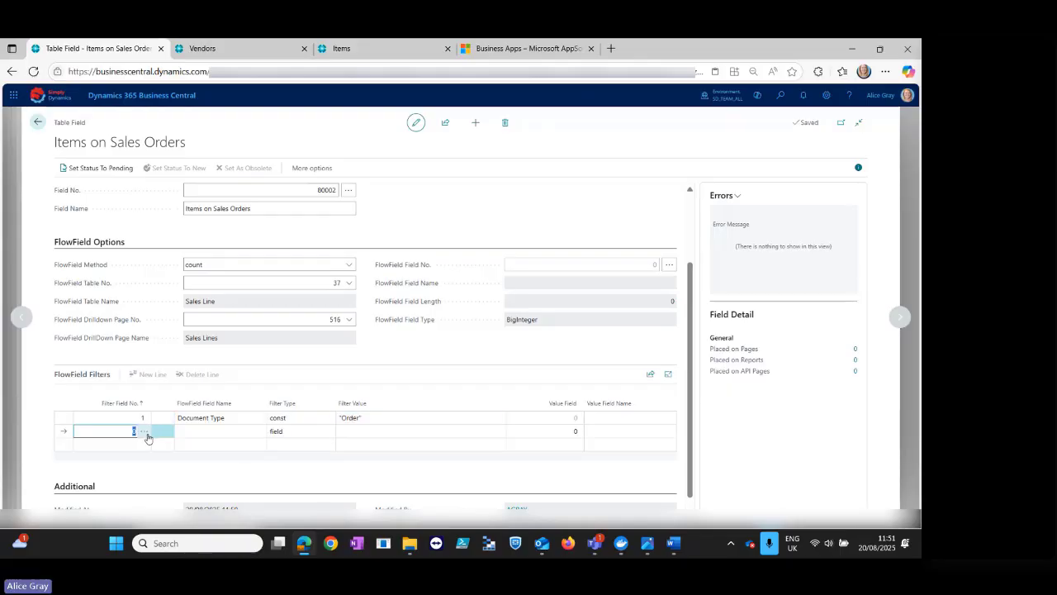
pyautogui.click(146, 431)
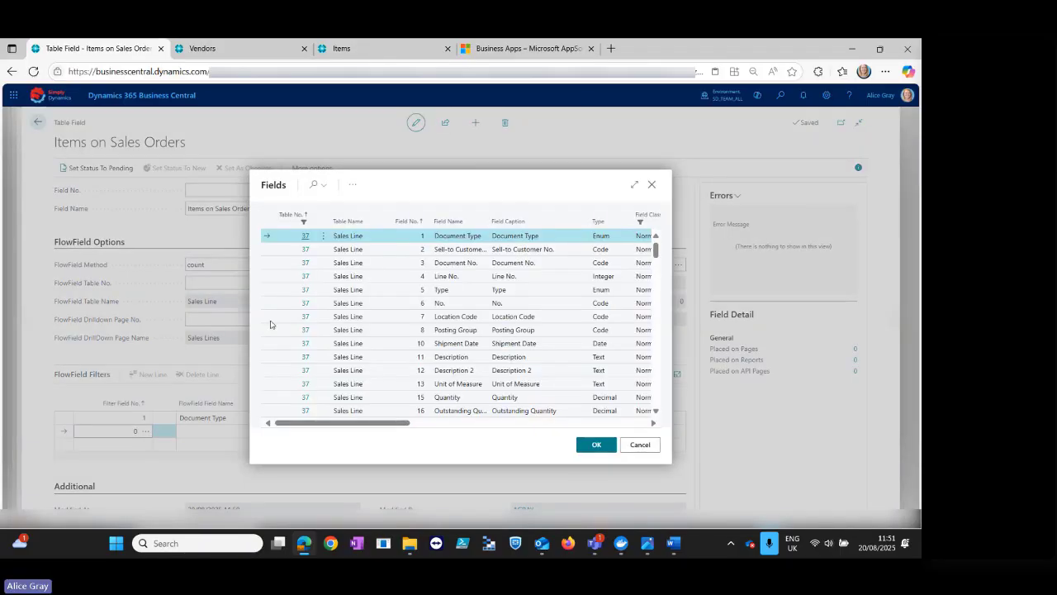
pyautogui.click(520, 249)
pyautogui.click(596, 445)
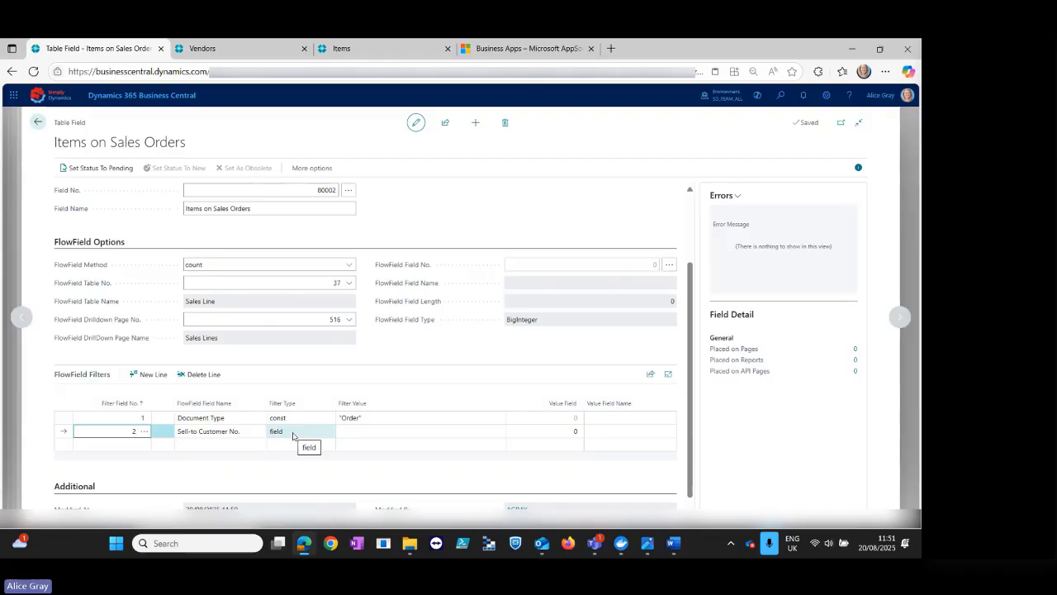
pyautogui.click(537, 431)
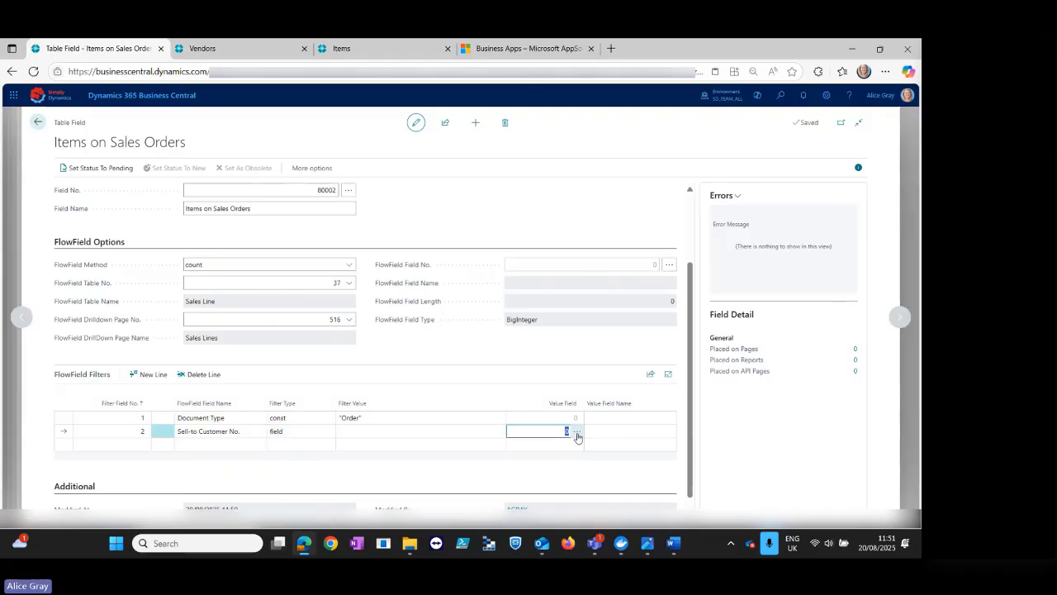
pyautogui.click(578, 438)
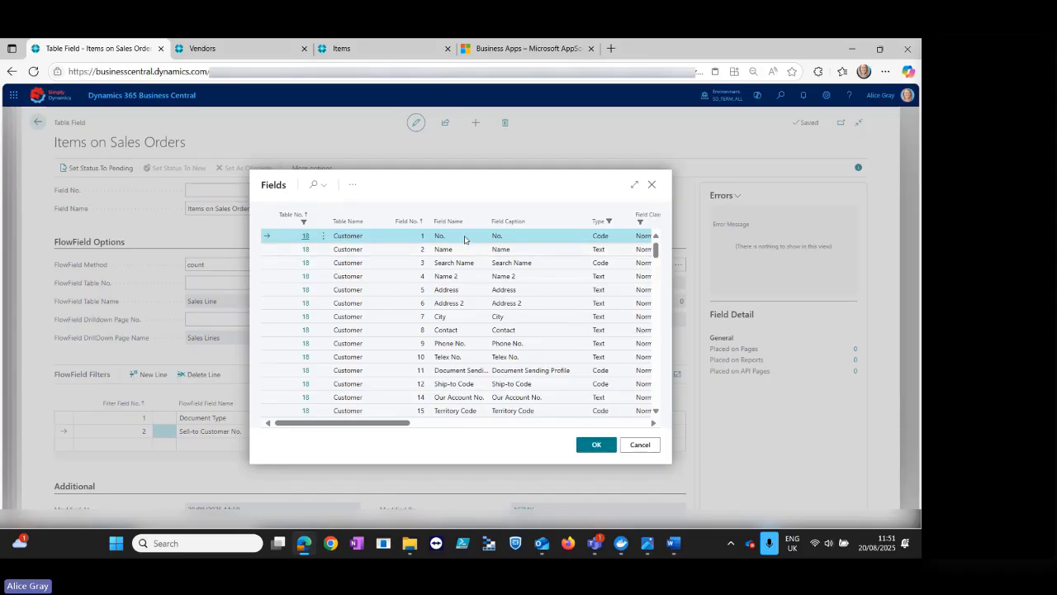
pyautogui.click(593, 446)
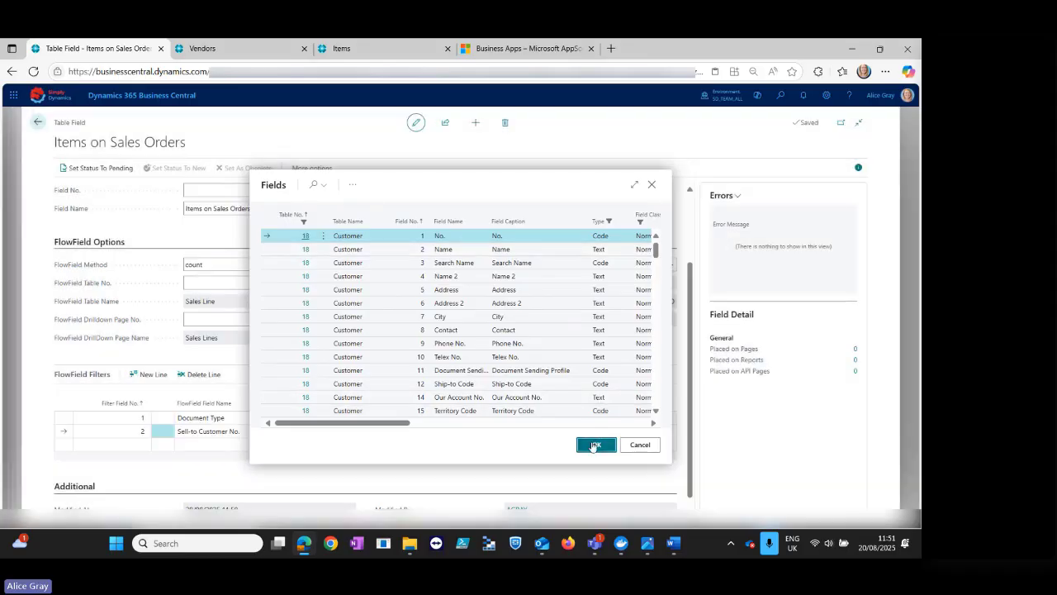
# Add a third FlowField filter on Sales Line field 5, Type, with filter type const and the value "Item".
pyautogui.click(141, 446)
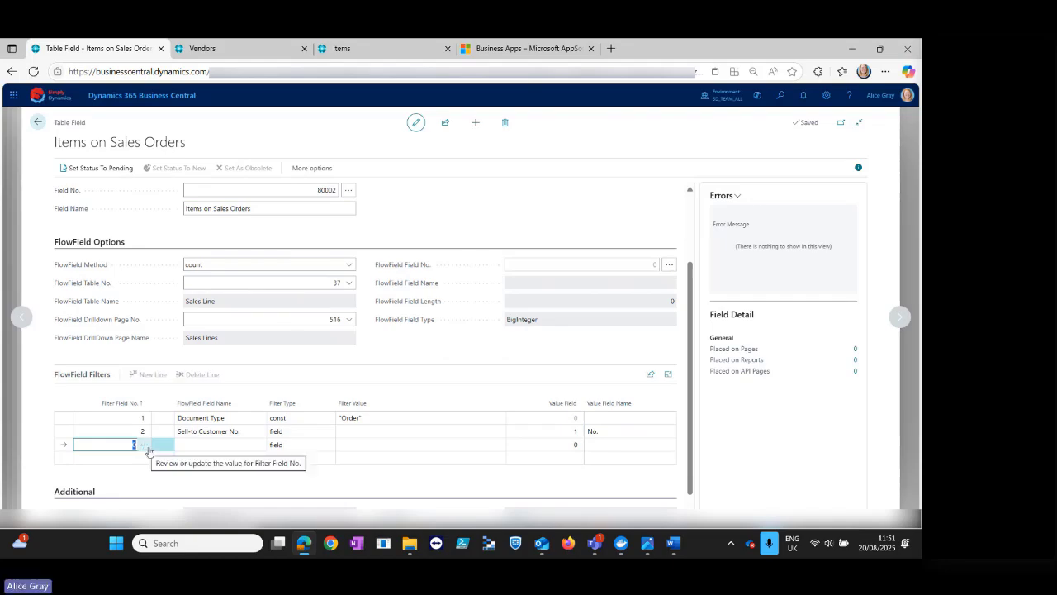
pyautogui.click(142, 447)
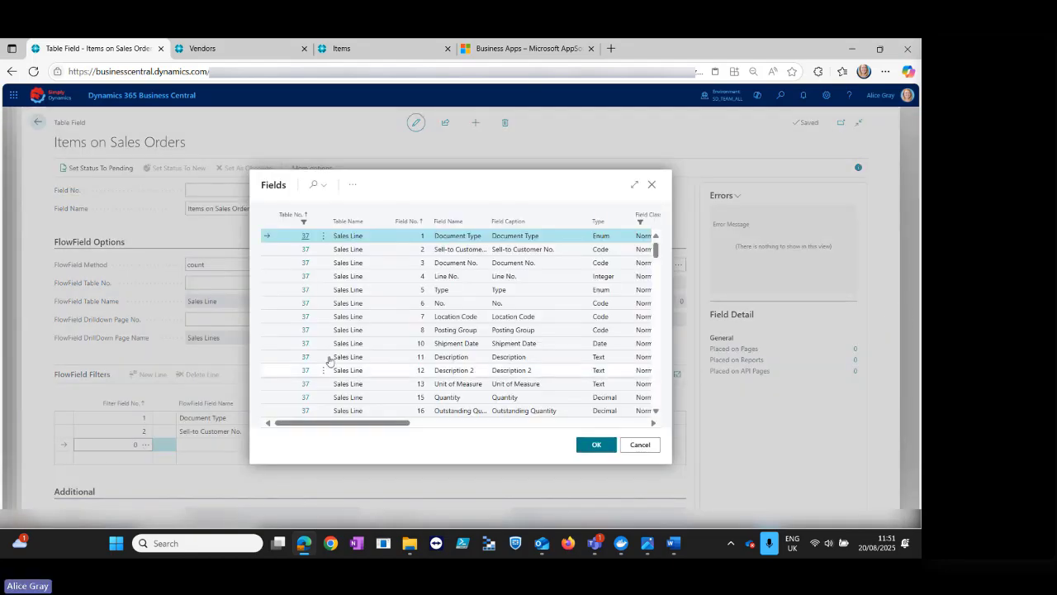
pyautogui.click(407, 291)
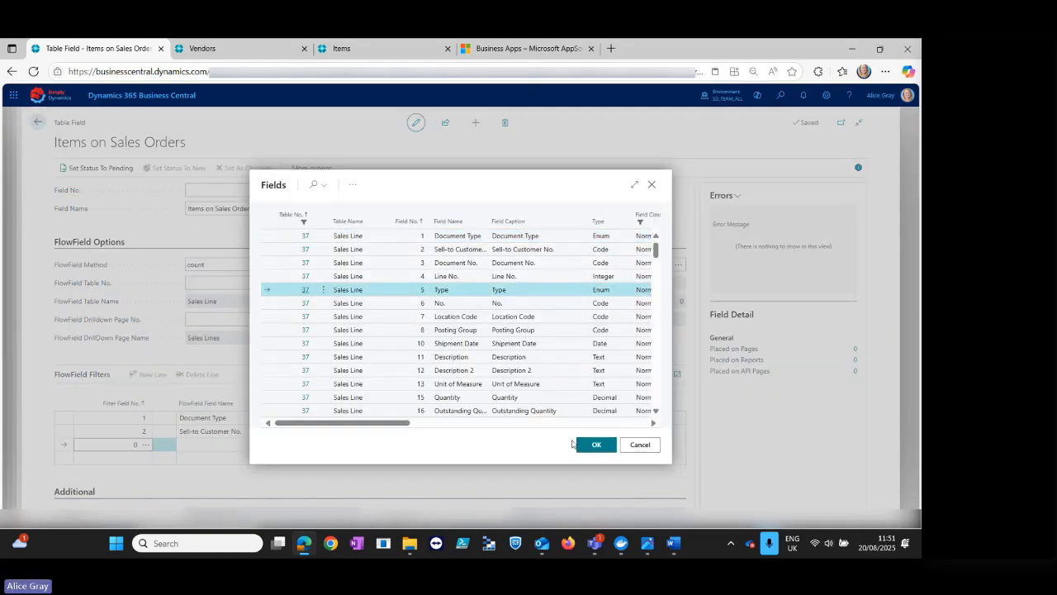
pyautogui.click(597, 445)
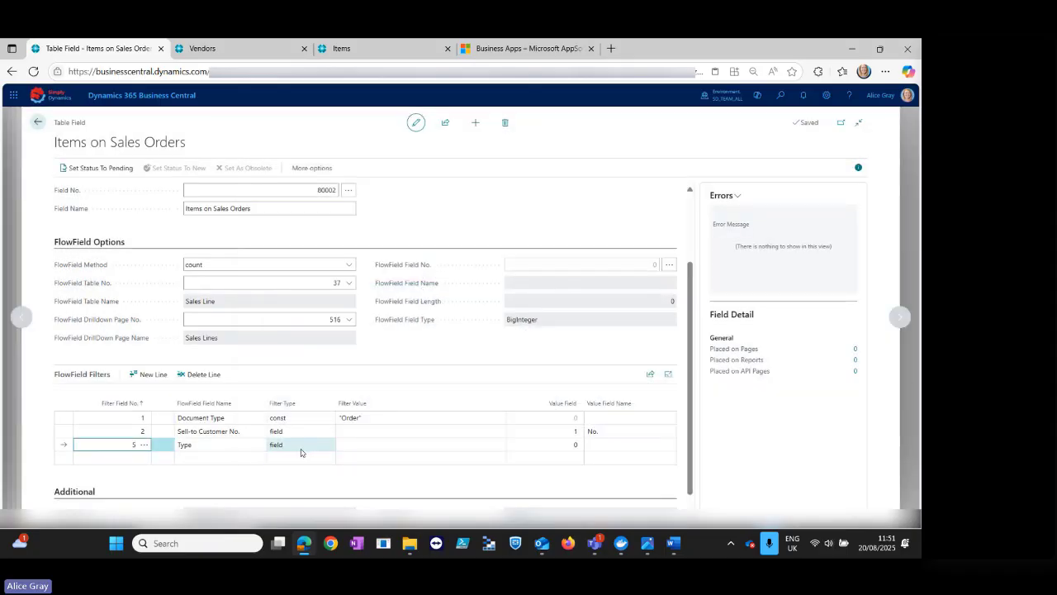
pyautogui.click(302, 445)
pyautogui.click(297, 472)
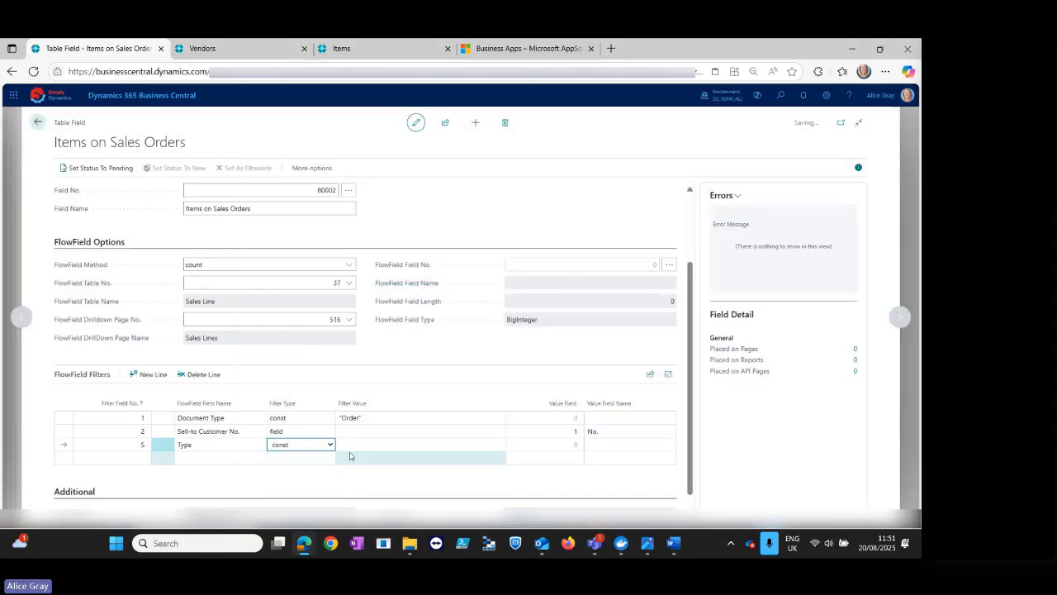
pyautogui.click(355, 446)
pyautogui.write("'Item")
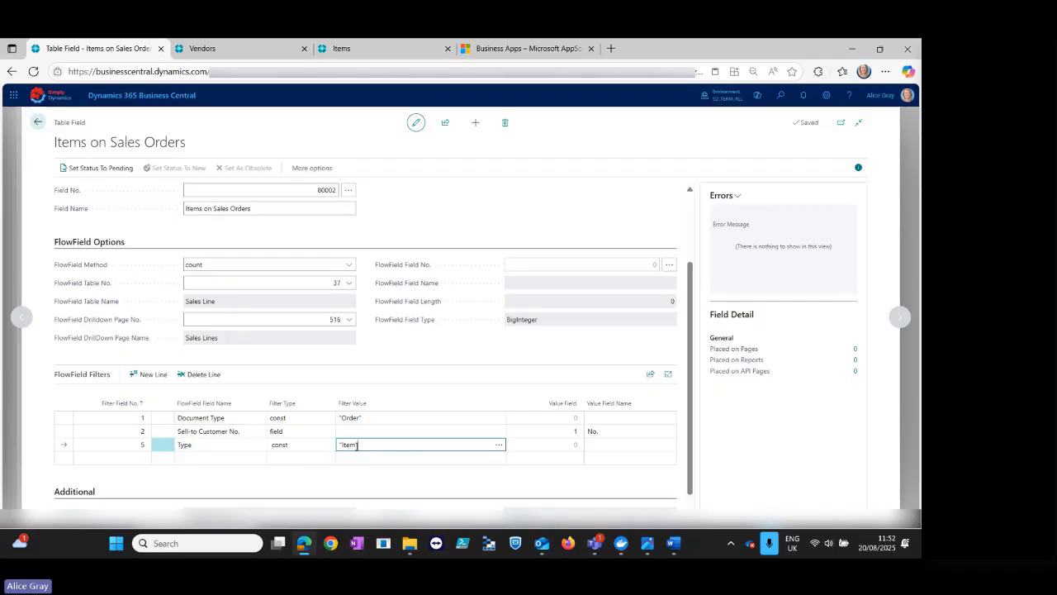
pyautogui.press('Return')
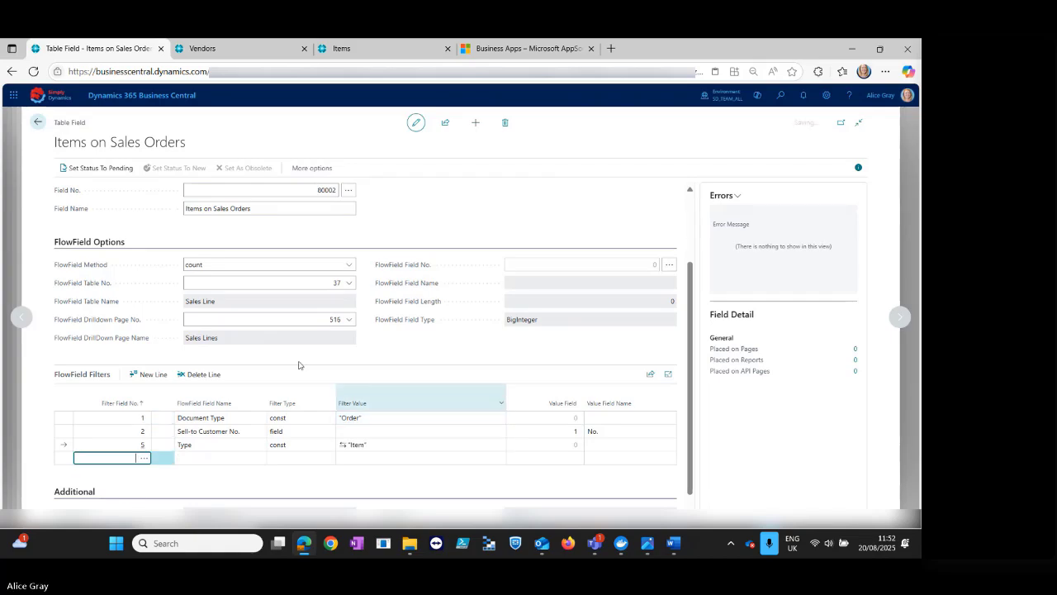
pyautogui.click(217, 445)
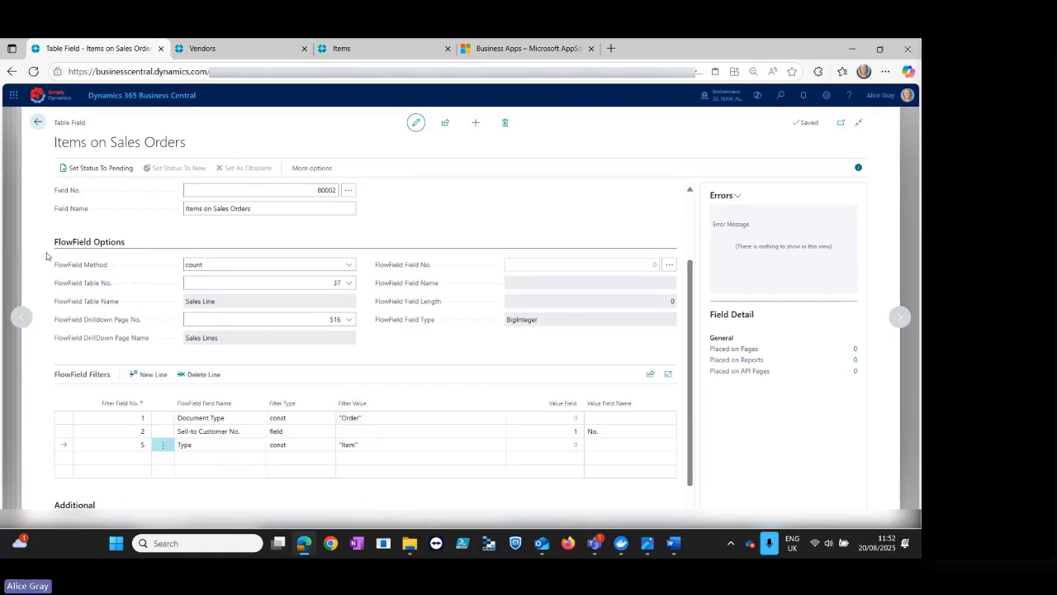
# Set the Items on Sales Orders field's status to Pending and return to the SD Easy Customise Setup page.
pyautogui.click(103, 171)
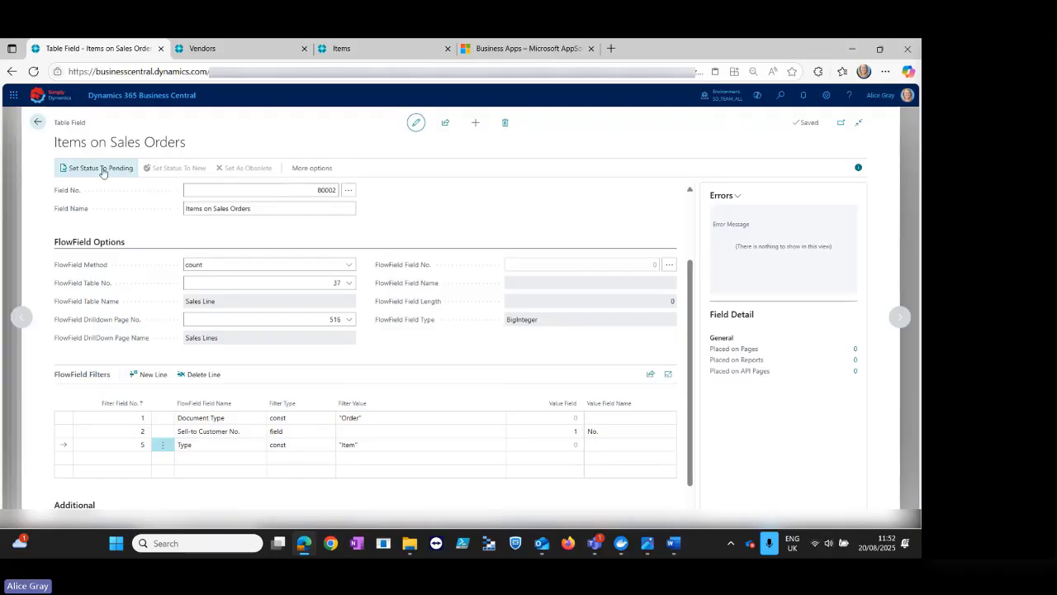
pyautogui.click(37, 122)
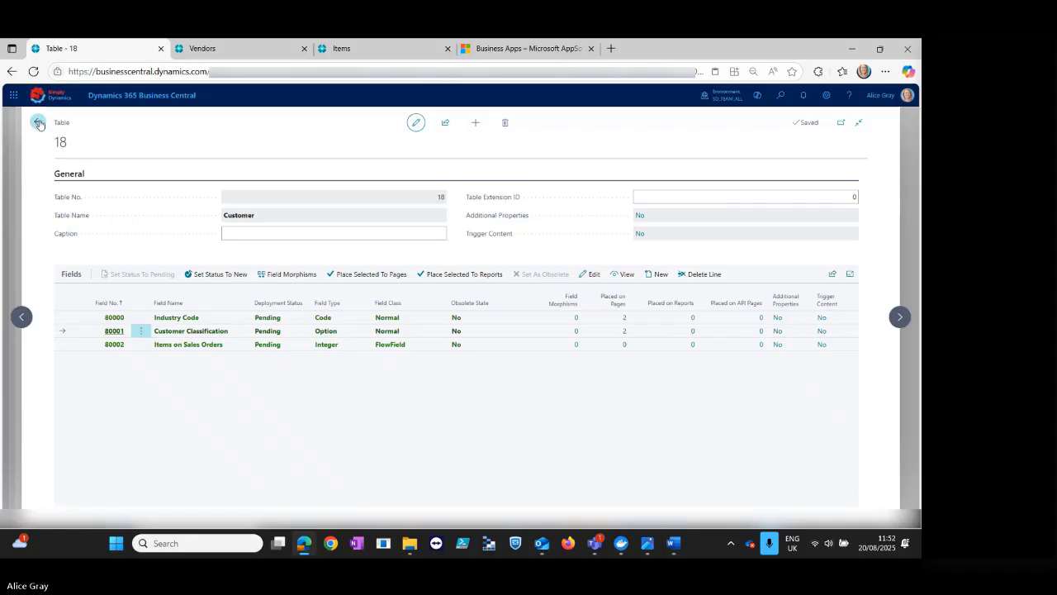
pyautogui.click(39, 123)
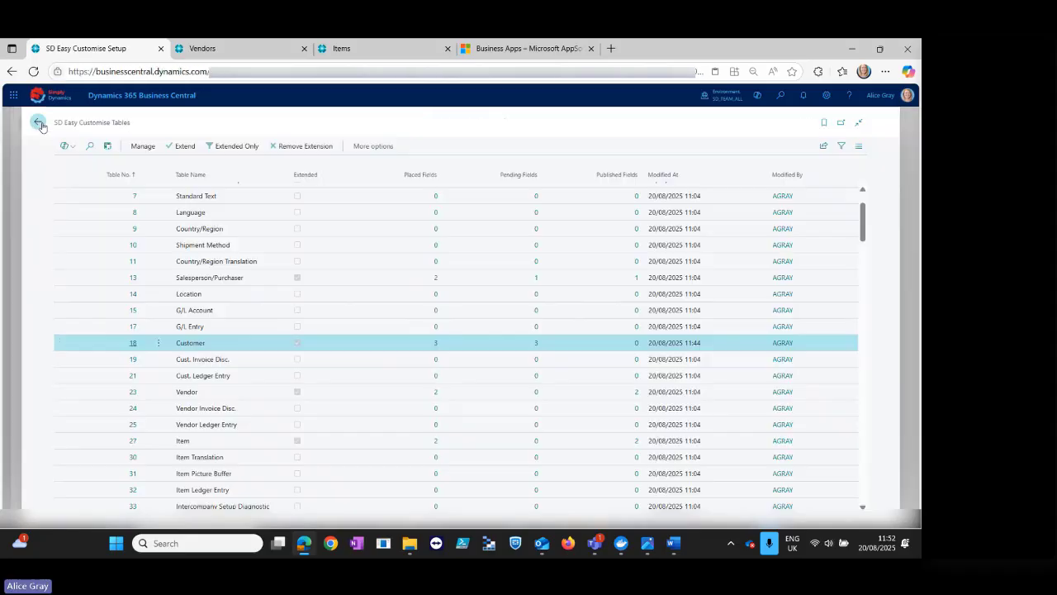
pyautogui.click(39, 124)
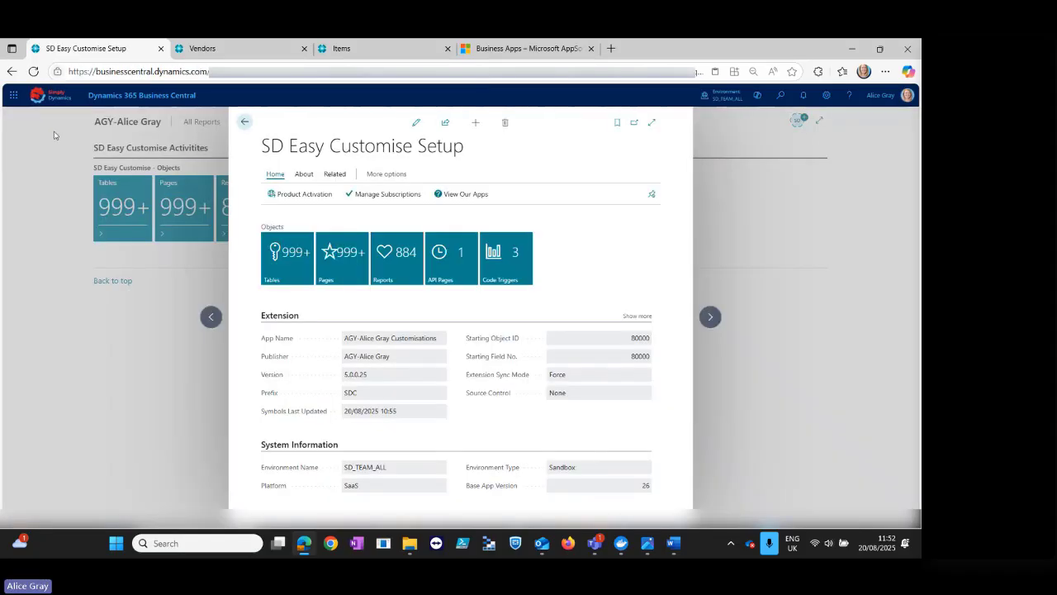
# Filter the SD Easy Customise tables to extended ones only and open table 18, Customer.
pyautogui.click(302, 272)
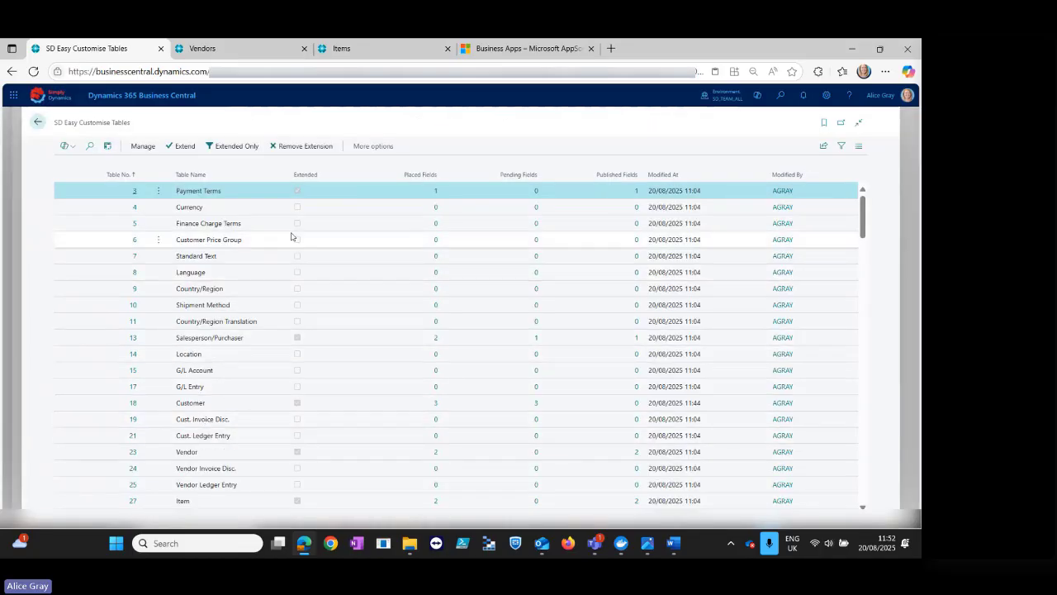
pyautogui.click(246, 147)
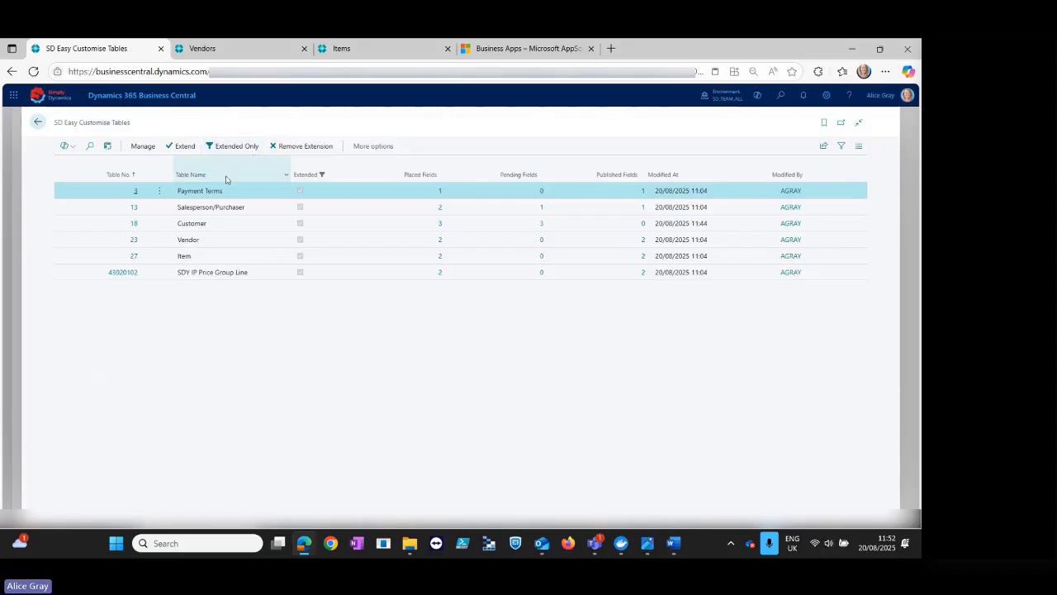
pyautogui.click(134, 223)
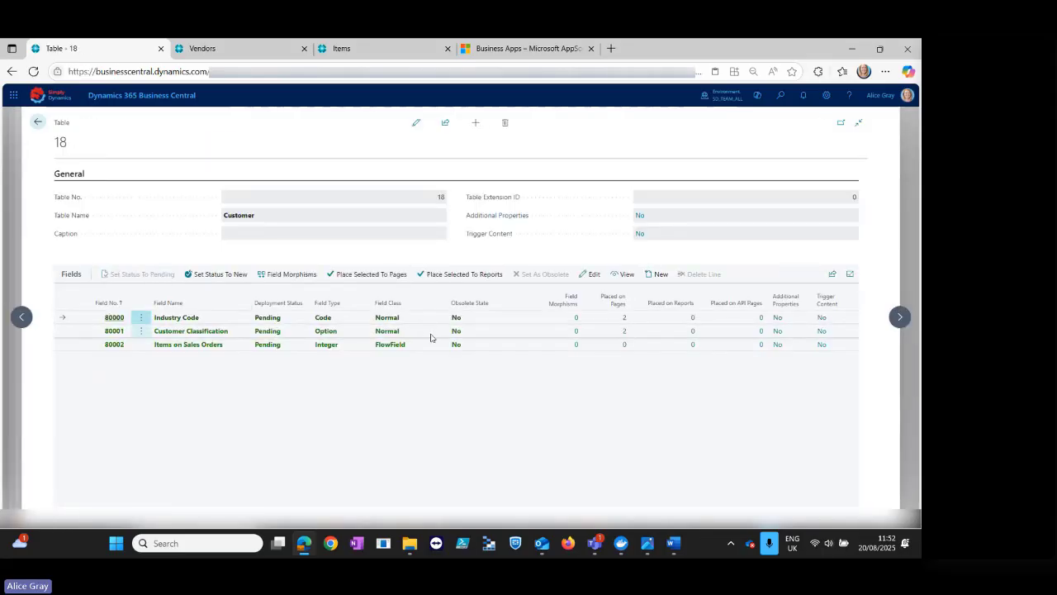
# Choose the Customer Card and Customer List as the pages for placing the Items on Sales Orders field.
pyautogui.click(399, 345)
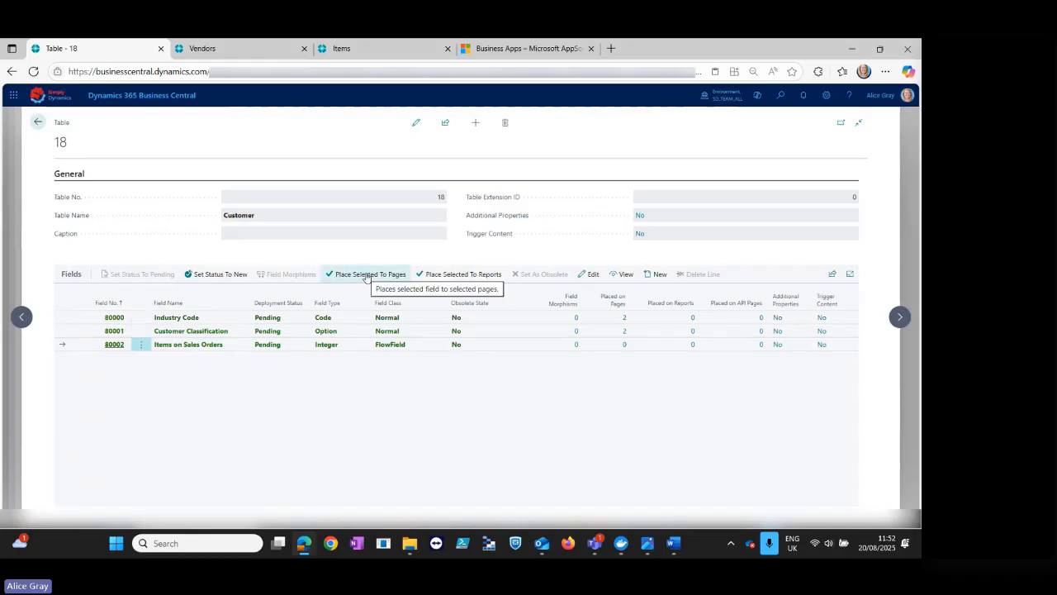
pyautogui.click(366, 275)
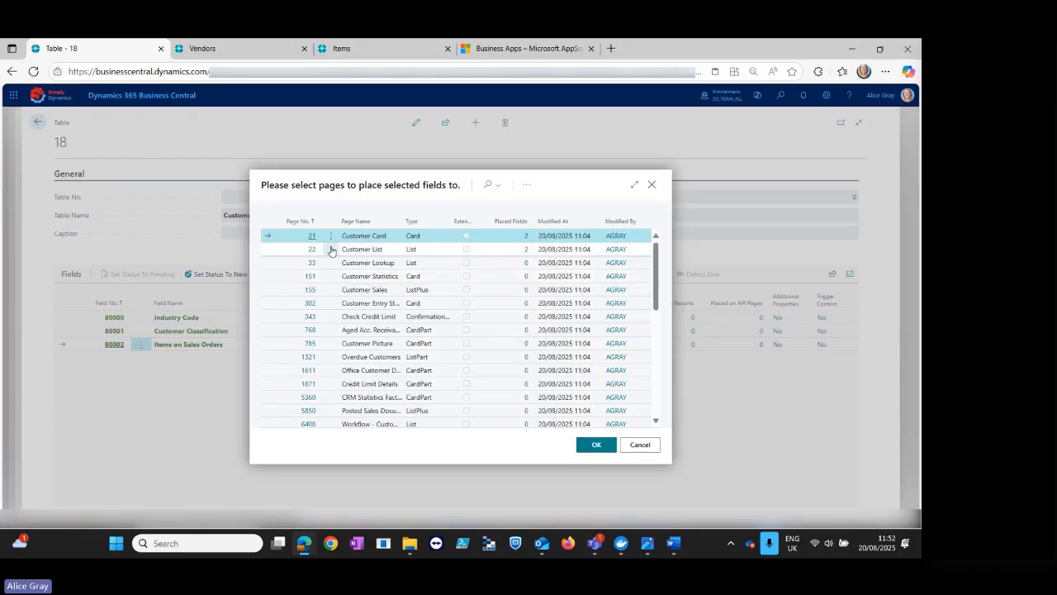
pyautogui.keyDown('ctrl'); pyautogui.click(398, 250); pyautogui.keyUp('ctrl')
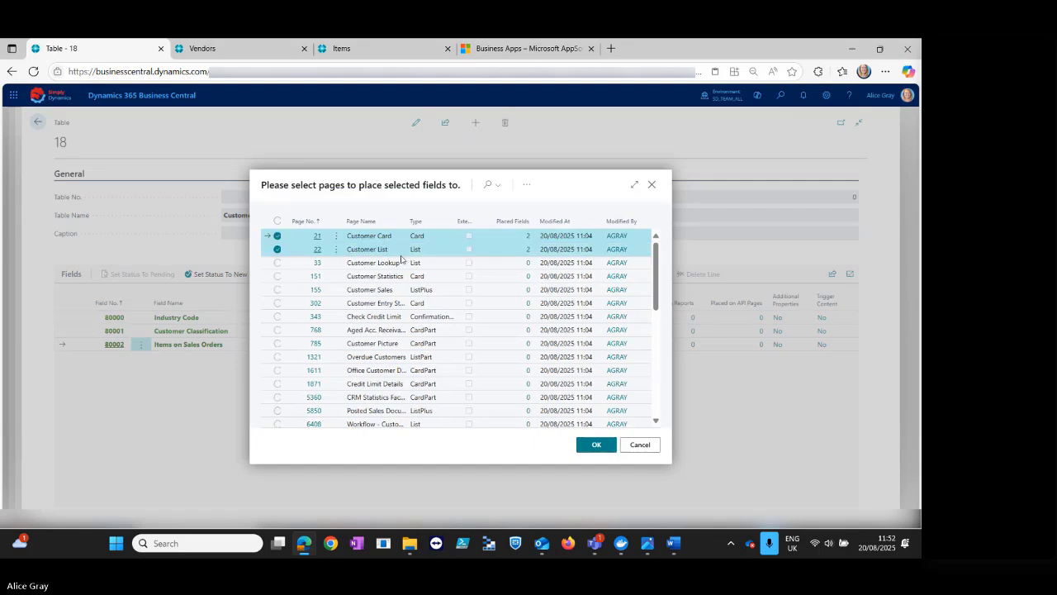
pyautogui.click(596, 444)
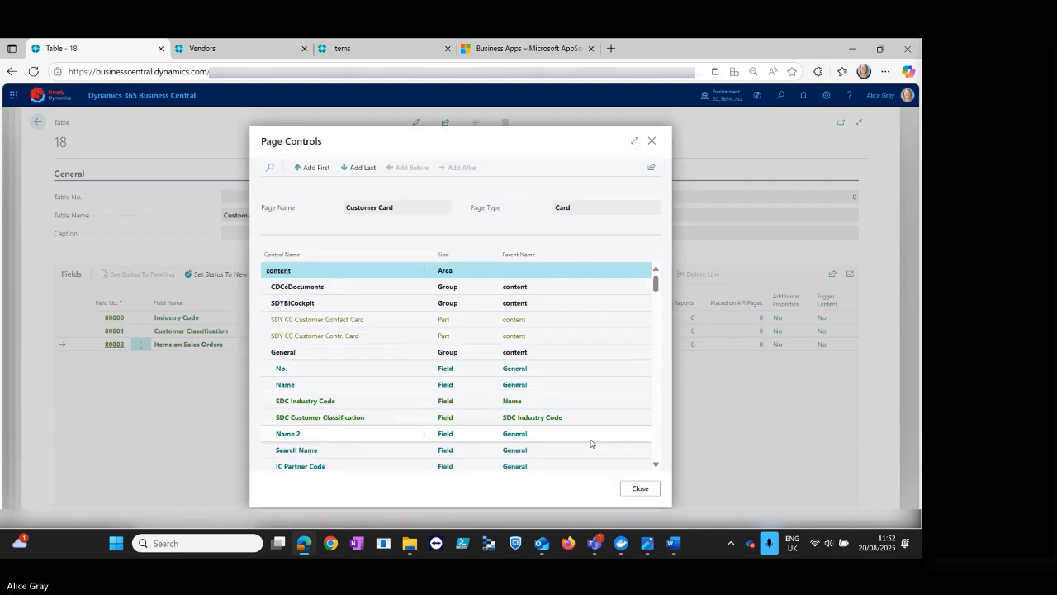
# Place the field after SDC Customer Classification on both the Customer Card and the Customer List.
pyautogui.click(380, 418)
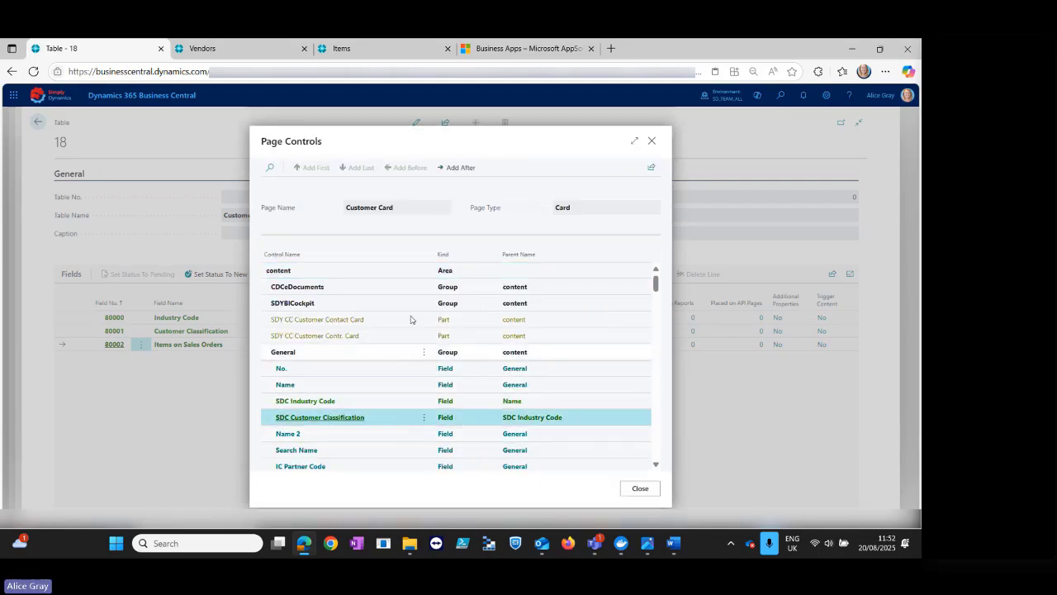
pyautogui.click(463, 172)
pyautogui.click(401, 356)
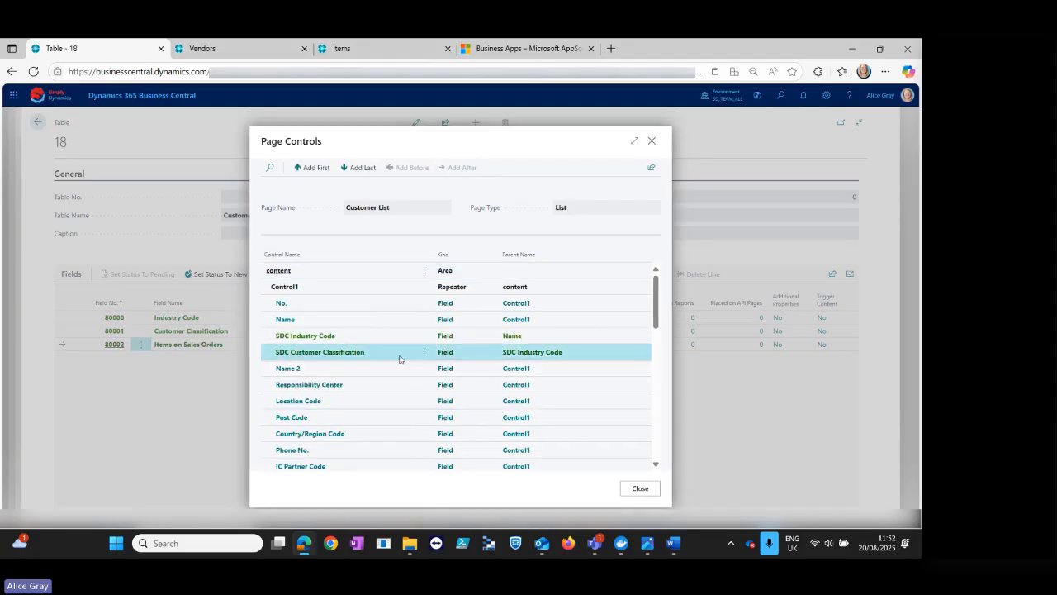
pyautogui.click(452, 166)
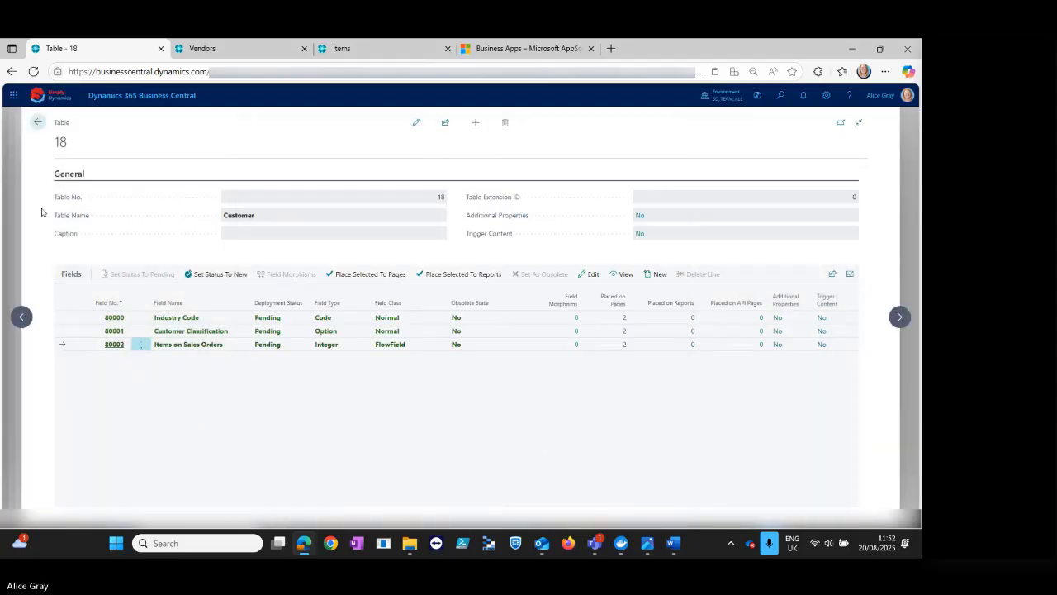
# Filter the SD Easy Customise pages to extended ones only and open page 27, Vendor List.
pyautogui.click(38, 122)
pyautogui.click(37, 122)
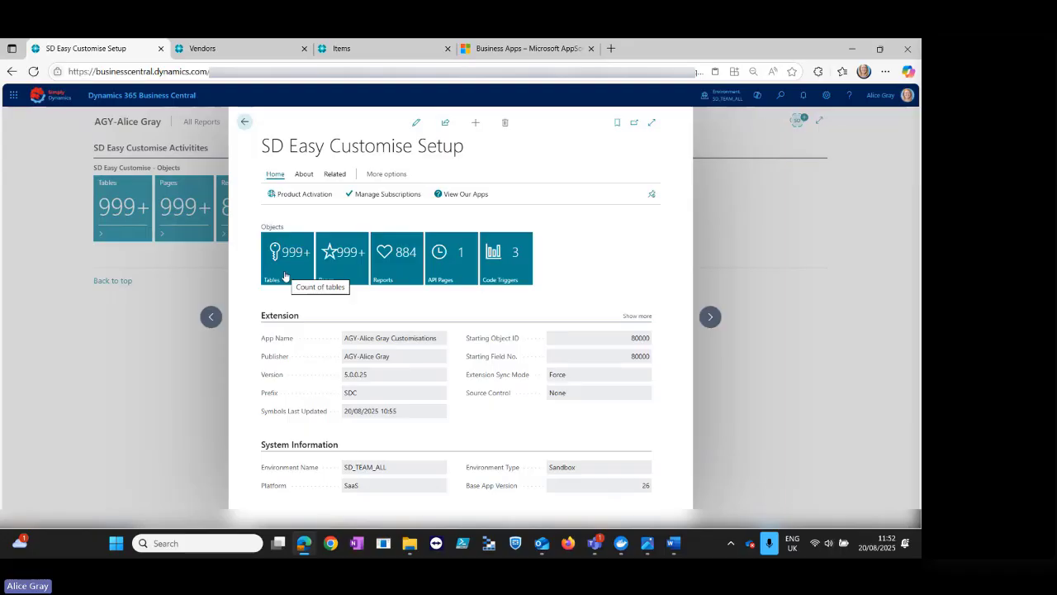
pyautogui.click(349, 264)
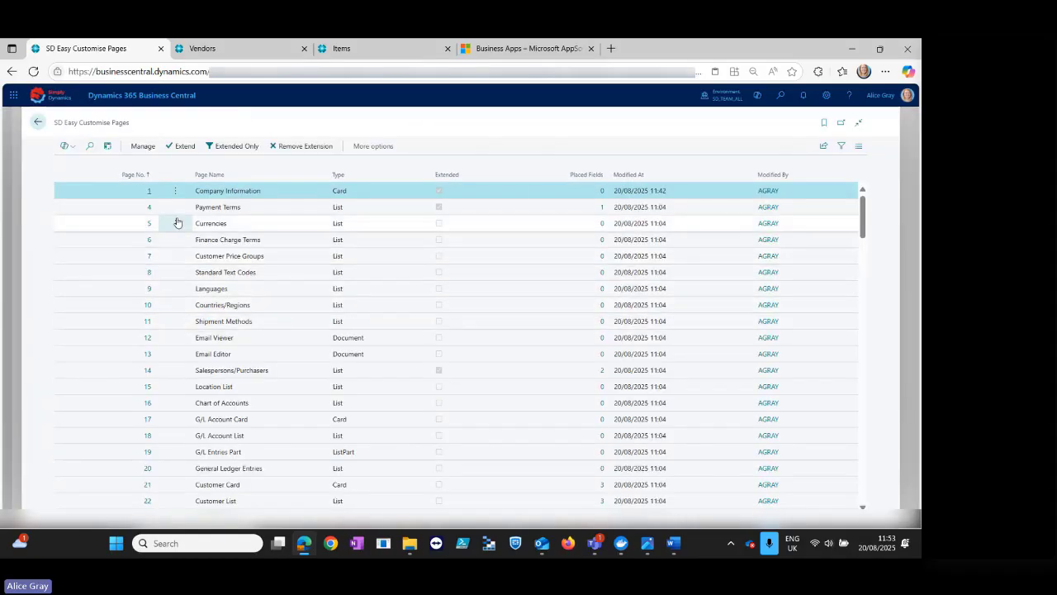
pyautogui.click(230, 151)
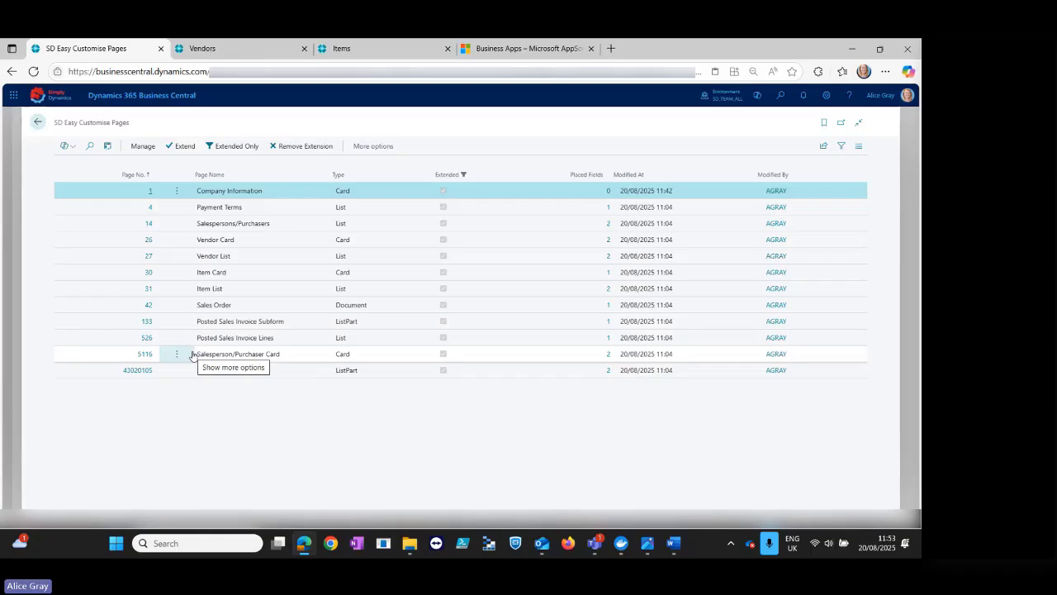
pyautogui.click(149, 257)
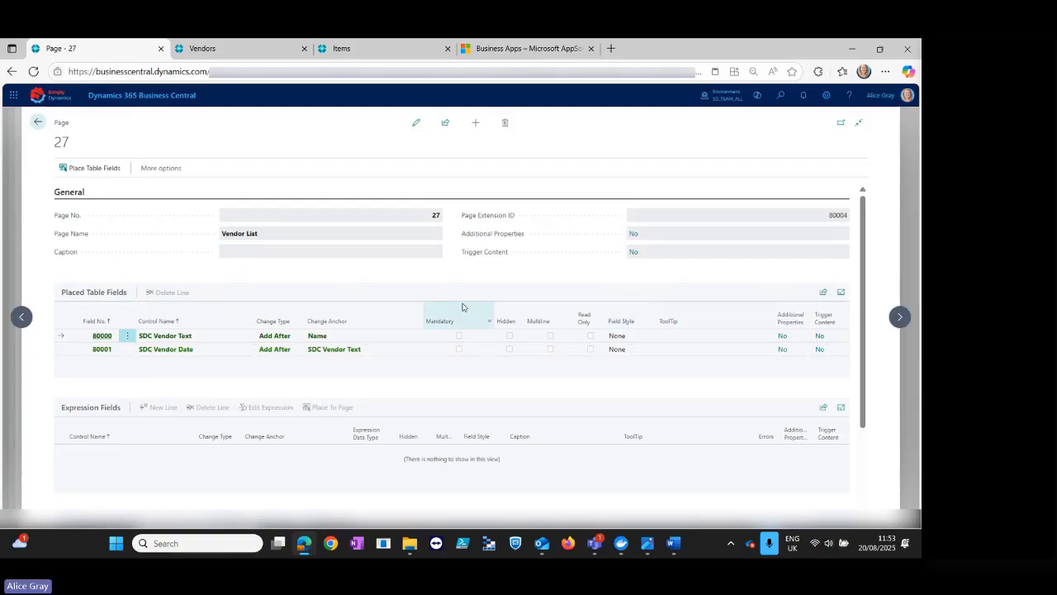
# Place the Vendor table fields SystemCreatedAt and SystemModifiedAt after SDC Vendor Date on the Vendor List page.
pyautogui.click(94, 168)
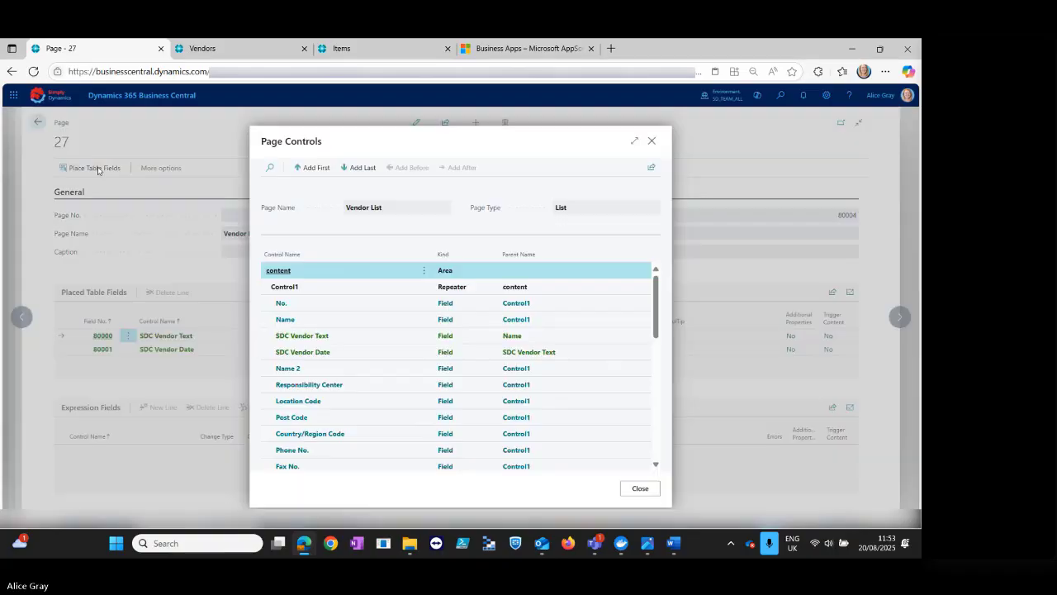
pyautogui.click(371, 355)
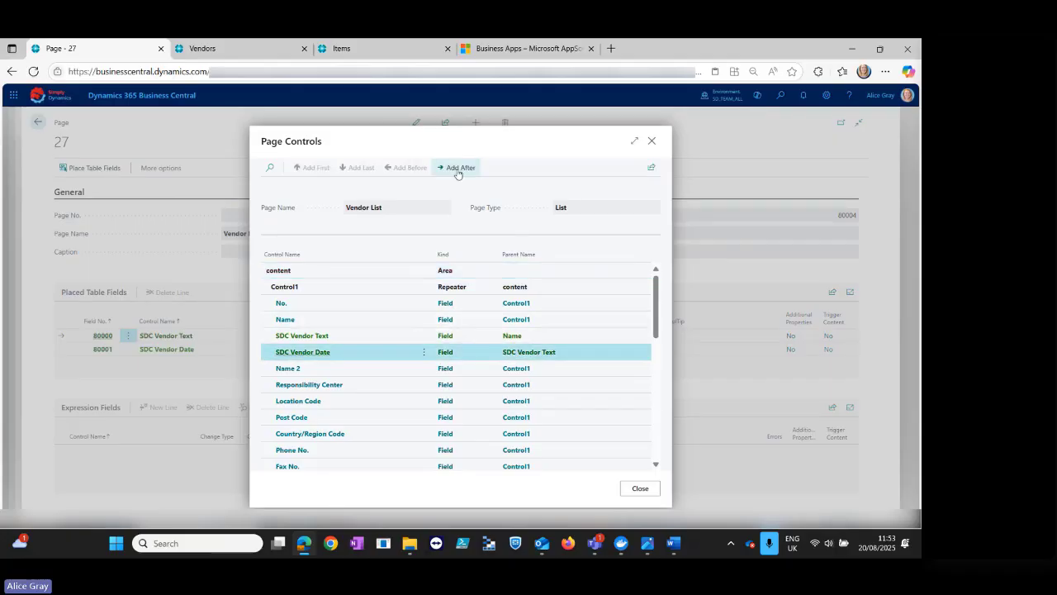
pyautogui.click(458, 168)
pyautogui.scroll(-1, 485, 326)
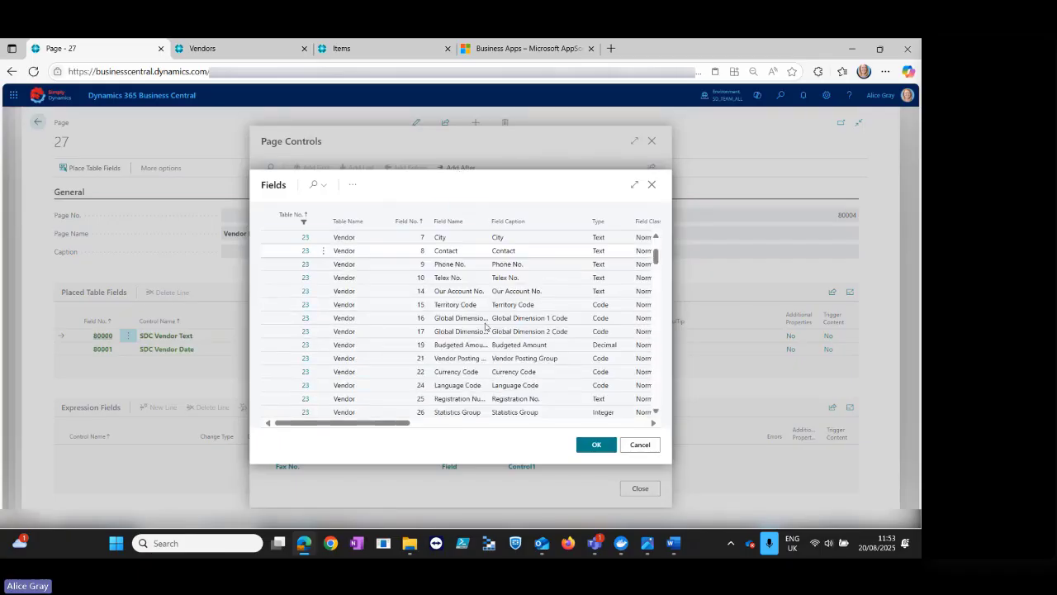
pyautogui.scroll(-20, 486, 326)
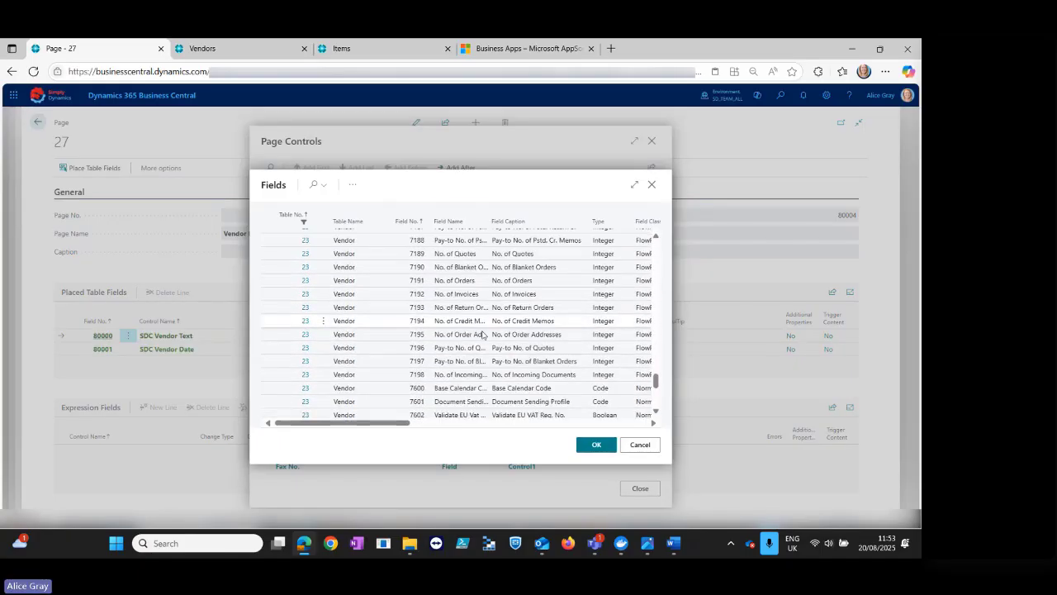
pyautogui.scroll(-5, 483, 334)
pyautogui.click(526, 370)
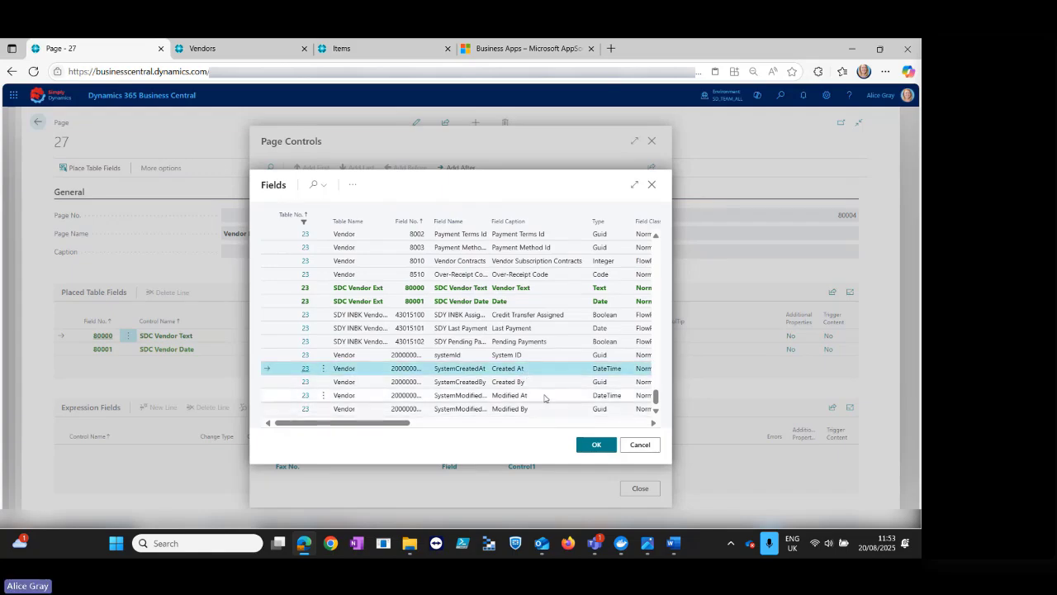
pyautogui.keyDown('shift'); pyautogui.click(546, 397); pyautogui.keyUp('shift')
pyautogui.click(547, 370)
pyautogui.keyDown('ctrl'); pyautogui.click(545, 394); pyautogui.keyUp('ctrl')
pyautogui.click(596, 445)
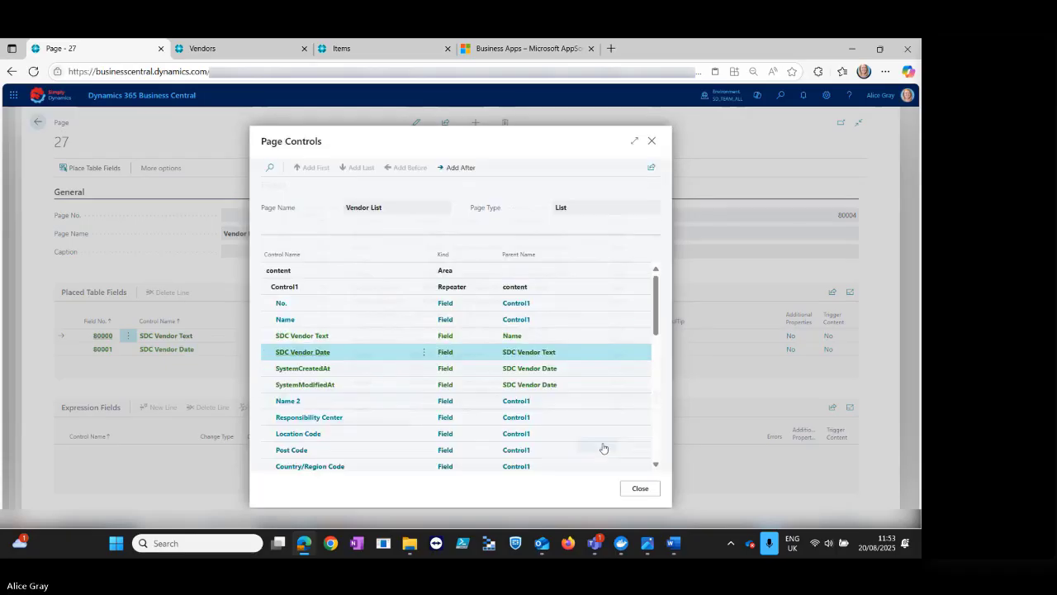
pyautogui.click(640, 489)
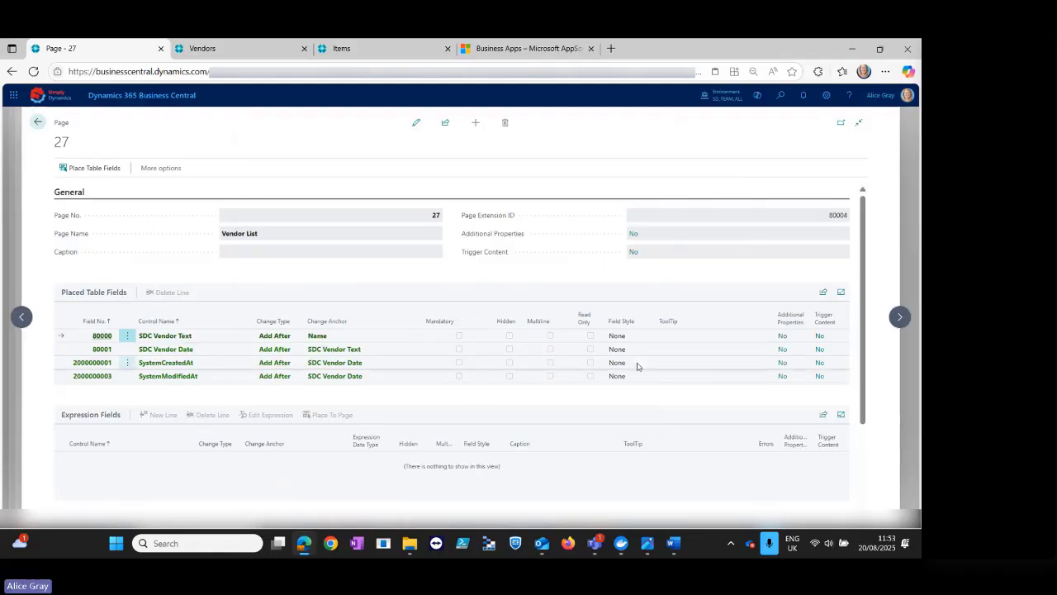
# Make the Vendor List page editable and set the field style of SystemCreatedAt to Blue + Bold and SystemModifiedAt to Bold + Green.
pyautogui.click(416, 122)
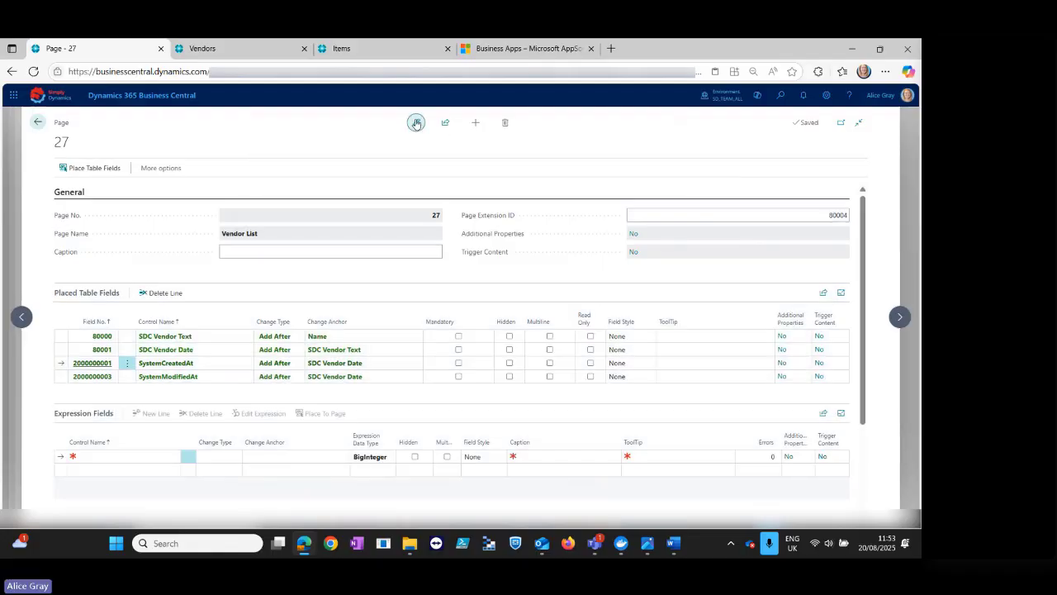
pyautogui.click(634, 365)
pyautogui.click(636, 367)
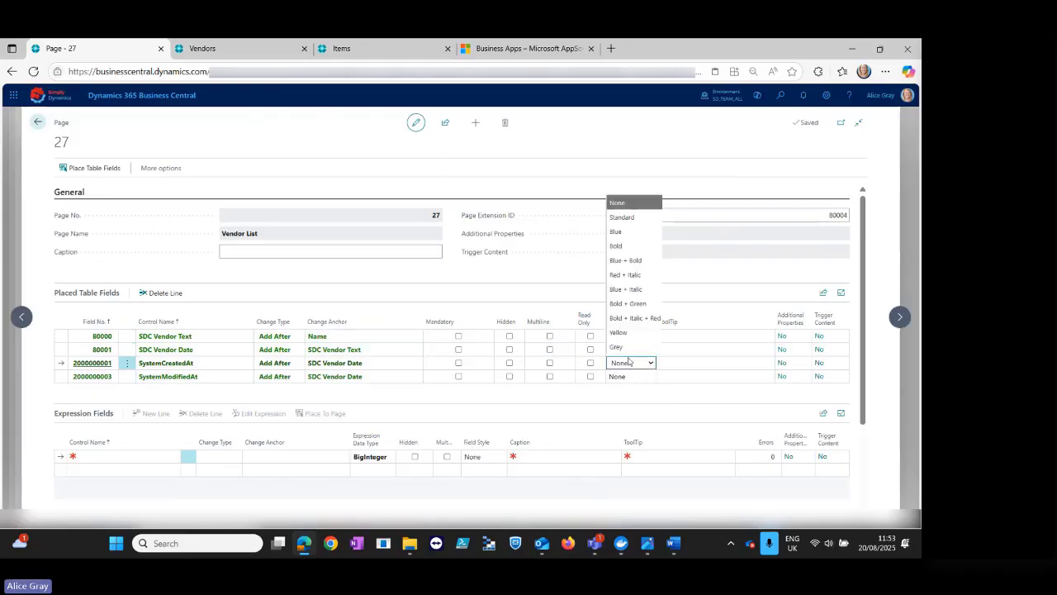
pyautogui.click(626, 260)
pyautogui.click(650, 377)
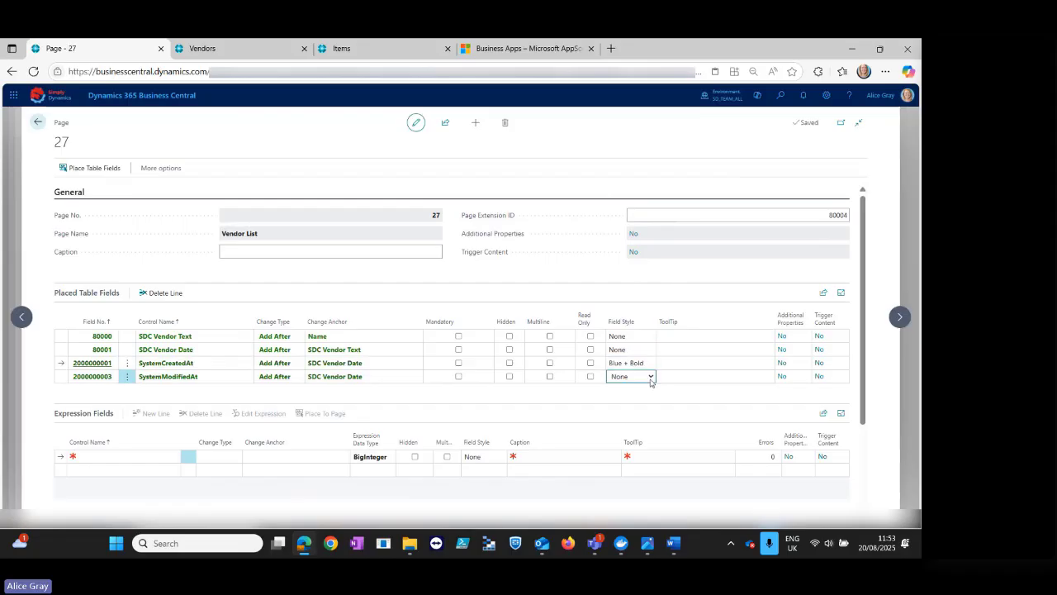
pyautogui.click(650, 377)
pyautogui.click(632, 315)
# Enter the tooltips Created At for SystemCreatedAt and Modified At for SystemModifiedAt.
pyautogui.click(669, 362)
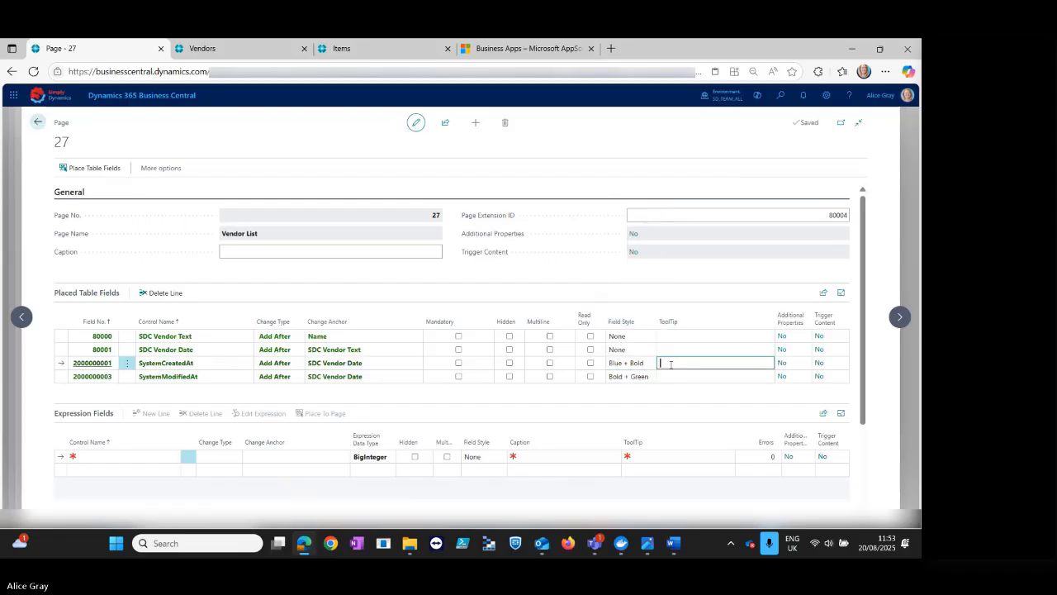
pyautogui.write('Cre')
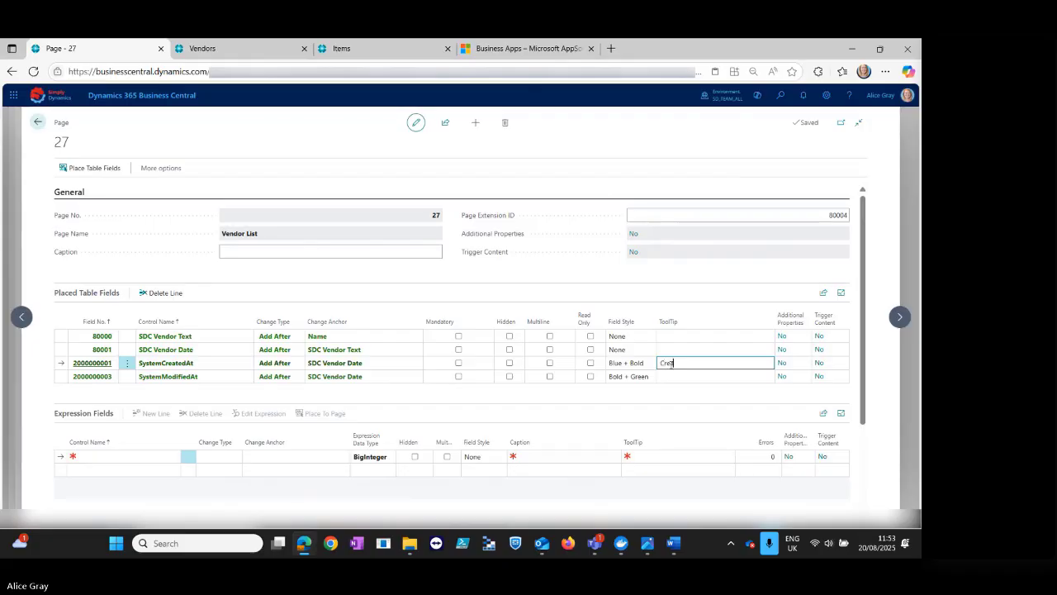
pyautogui.write('ated At')
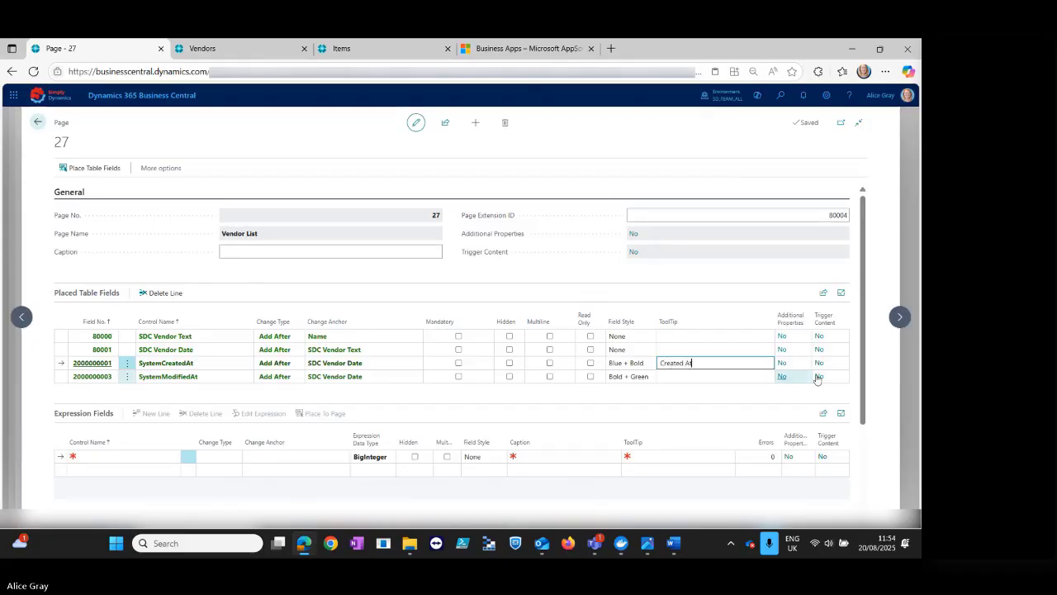
pyautogui.click(674, 376)
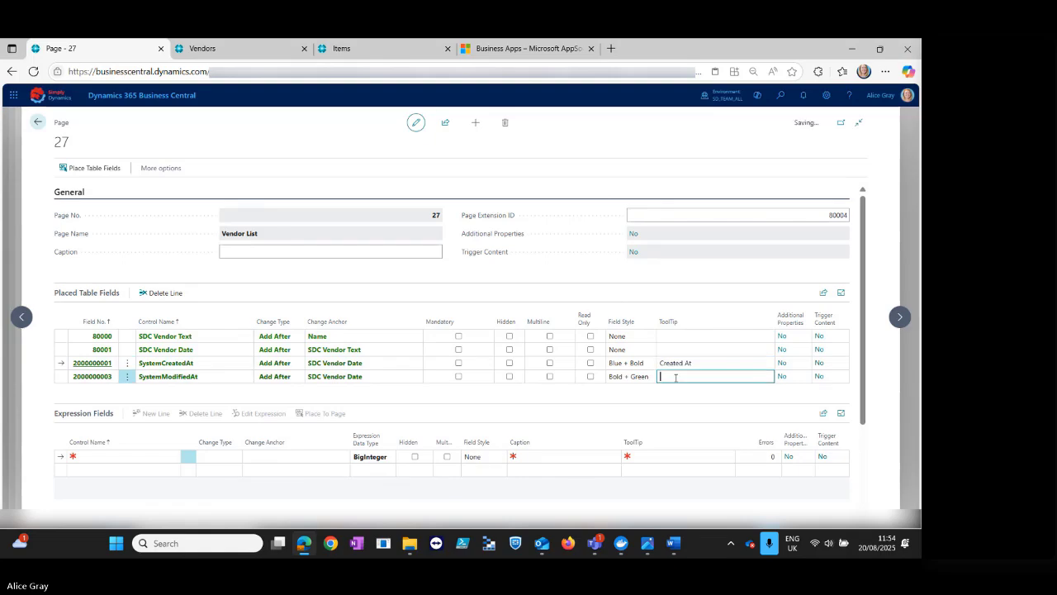
pyautogui.write('Modified At')
pyautogui.press('Tab')
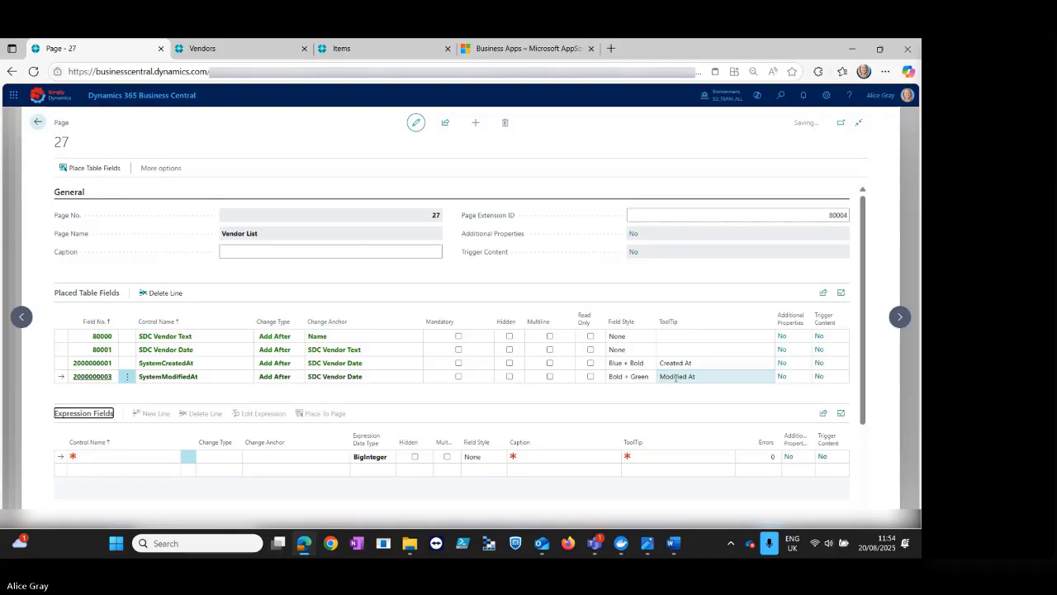
# Return to SD Easy Customise Setup and show its related extension actions.
pyautogui.click(36, 123)
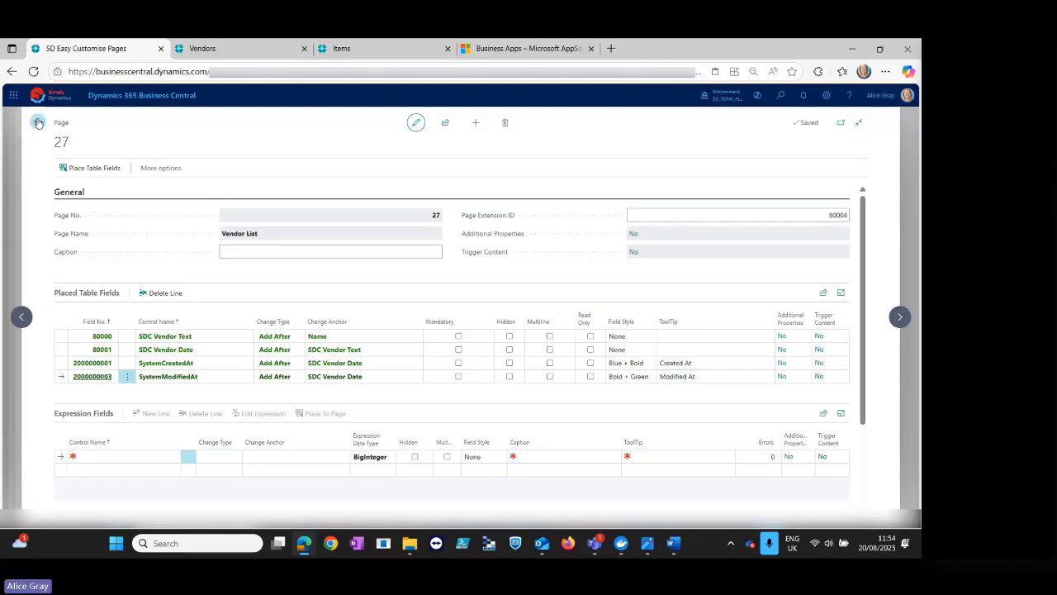
pyautogui.click(38, 120)
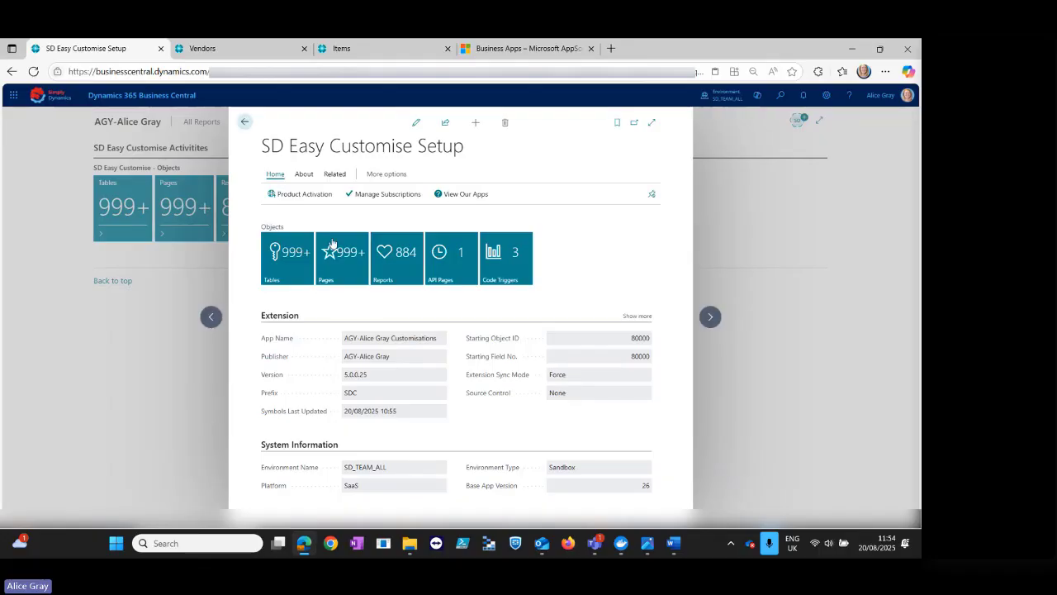
pyautogui.click(336, 179)
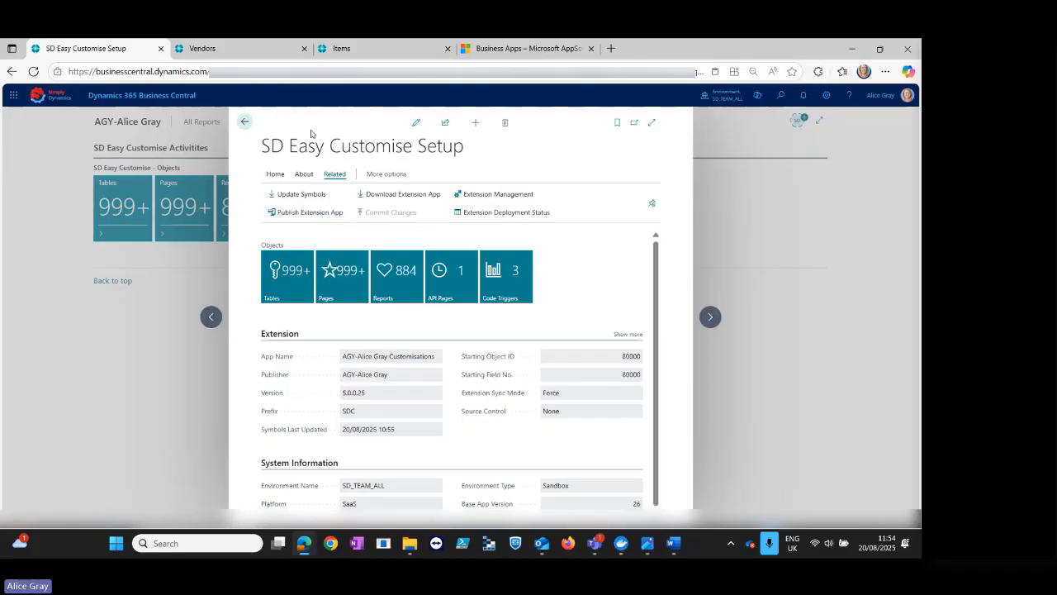
# Search for the installed extensions list, examine the customisation extension's entry and version, and return to SD Easy Customise Setup.
pyautogui.click(200, 47)
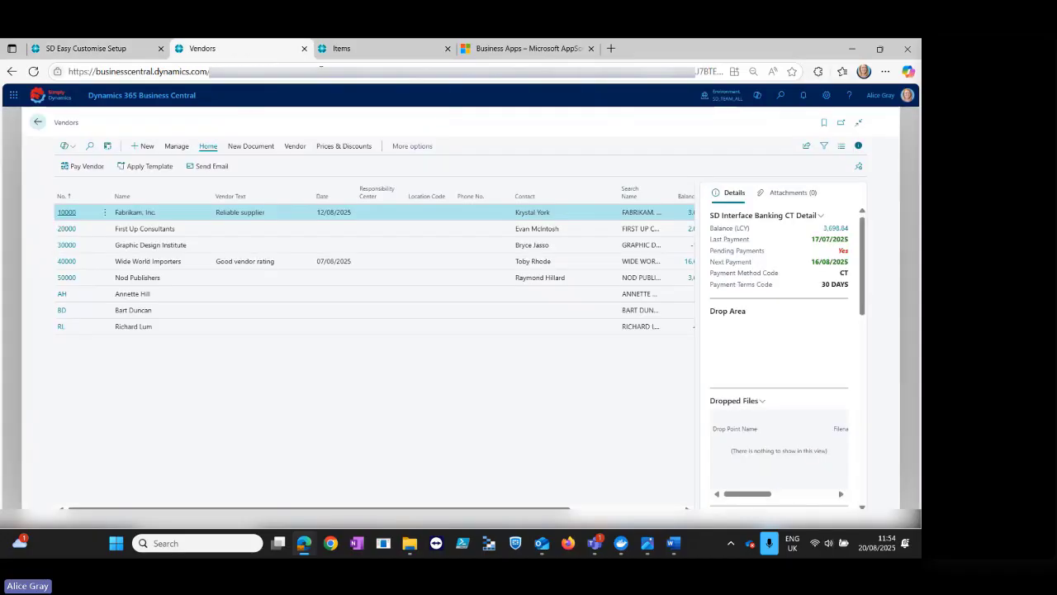
pyautogui.click(781, 97)
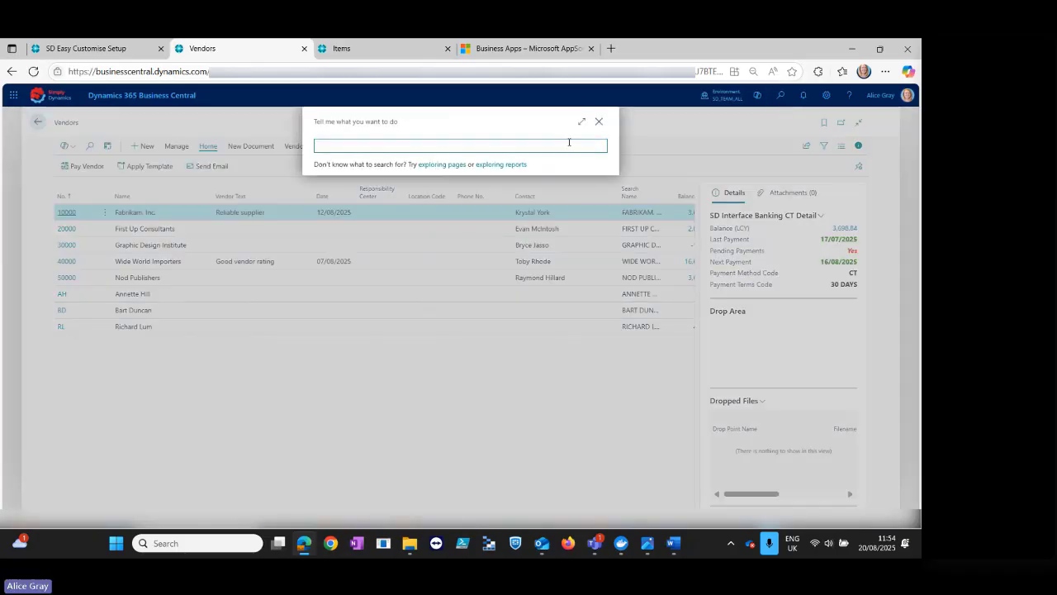
pyautogui.write('extesnion')
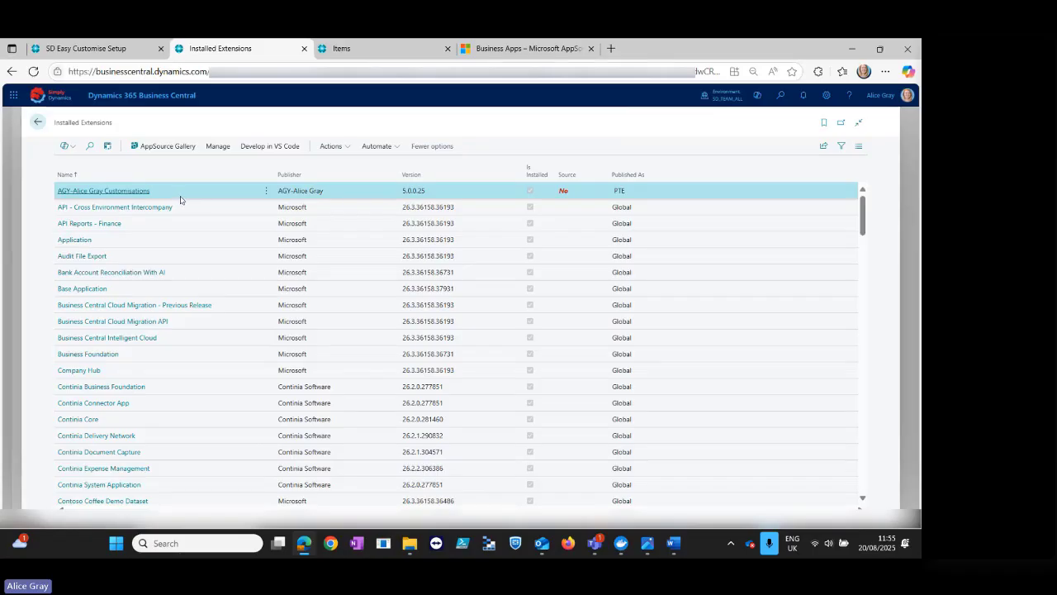
pyautogui.click(39, 123)
pyautogui.click(146, 53)
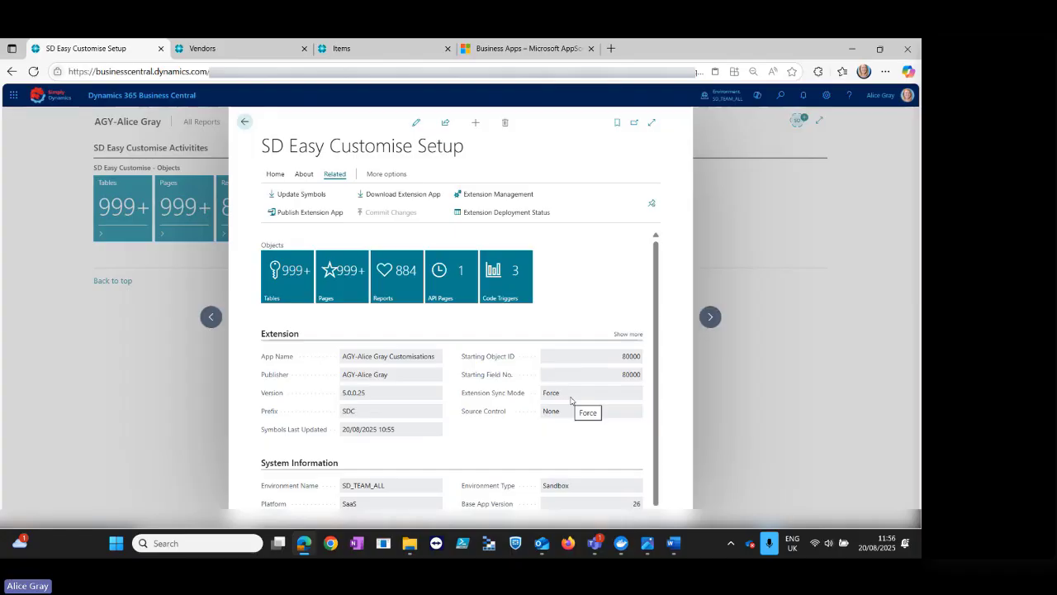
# Publish the extension app and reload the Vendors list to check the placed system fields.
pyautogui.click(312, 217)
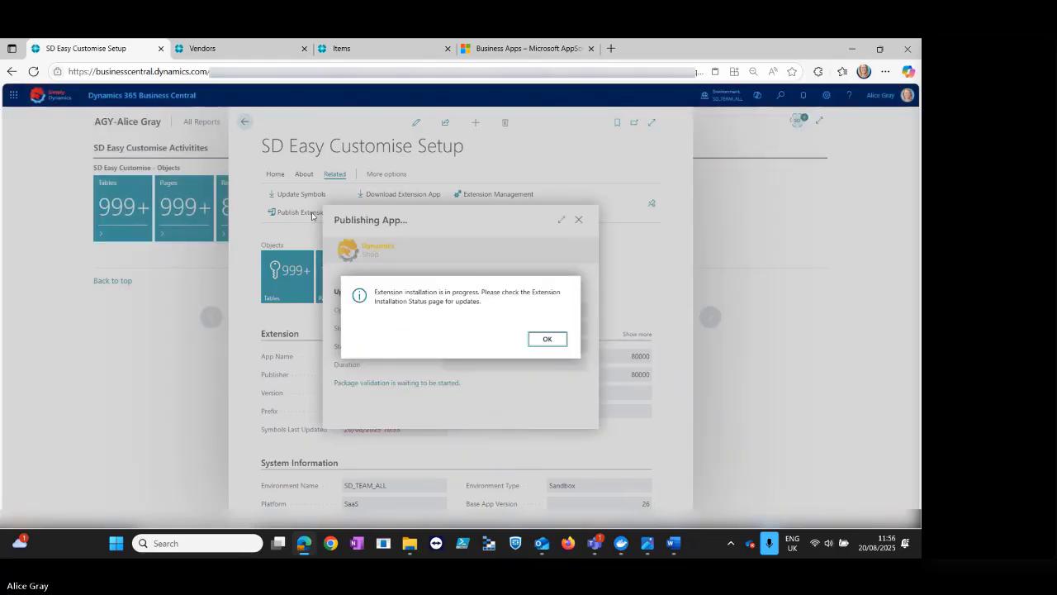
pyautogui.click(547, 339)
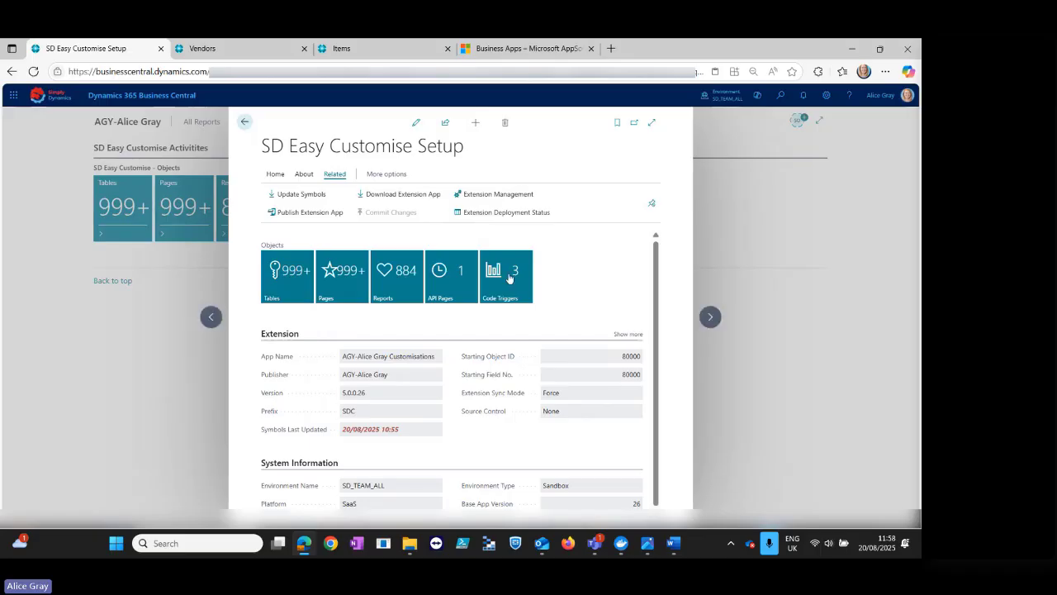
pyautogui.click(216, 49)
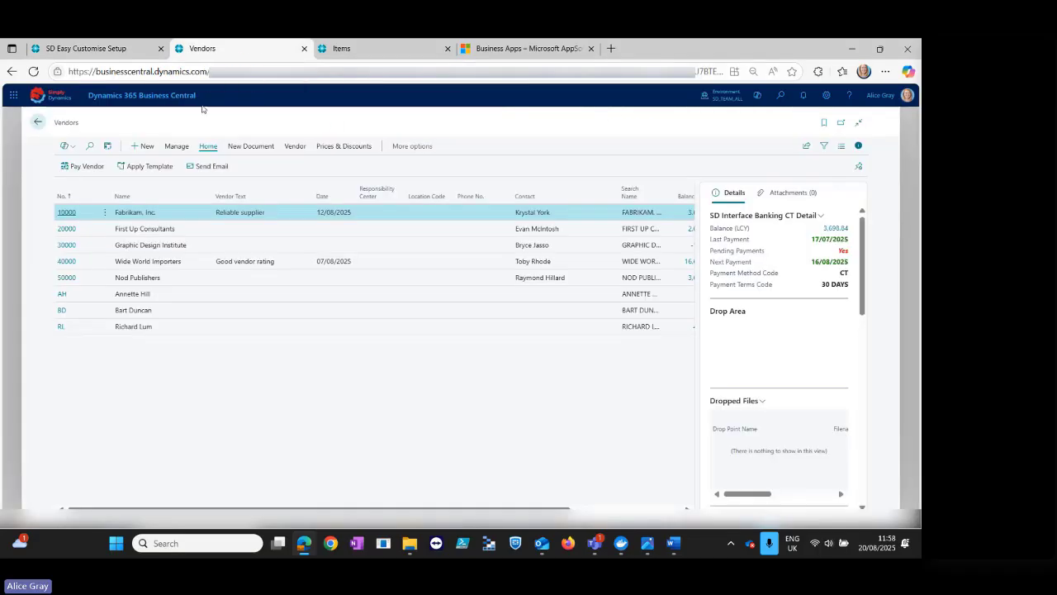
pyautogui.click(33, 71)
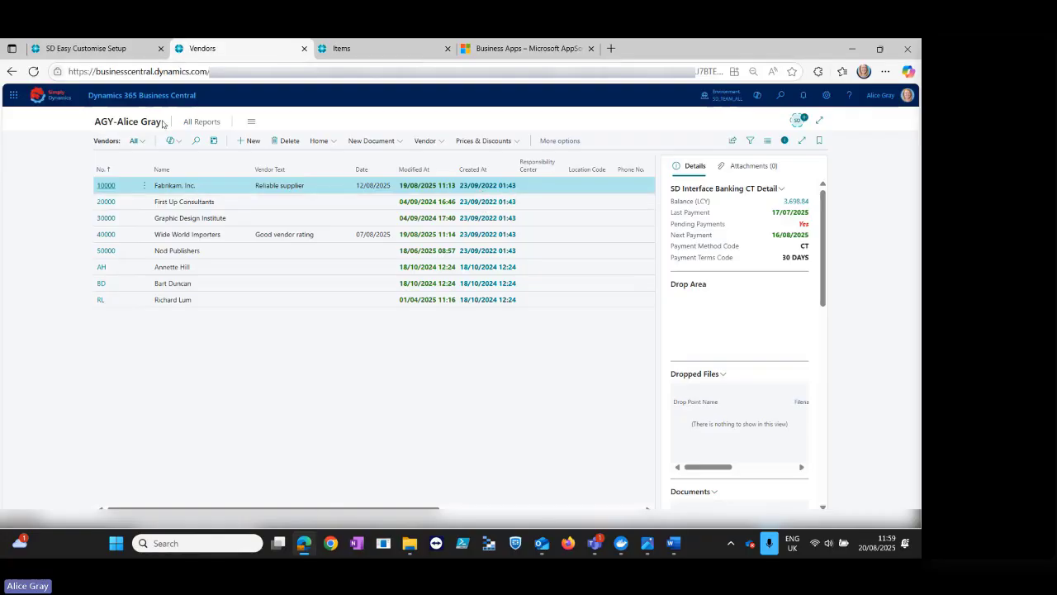
# Search for the Customers list and open the customer card for Adatum Corporation.
pyautogui.click(132, 48)
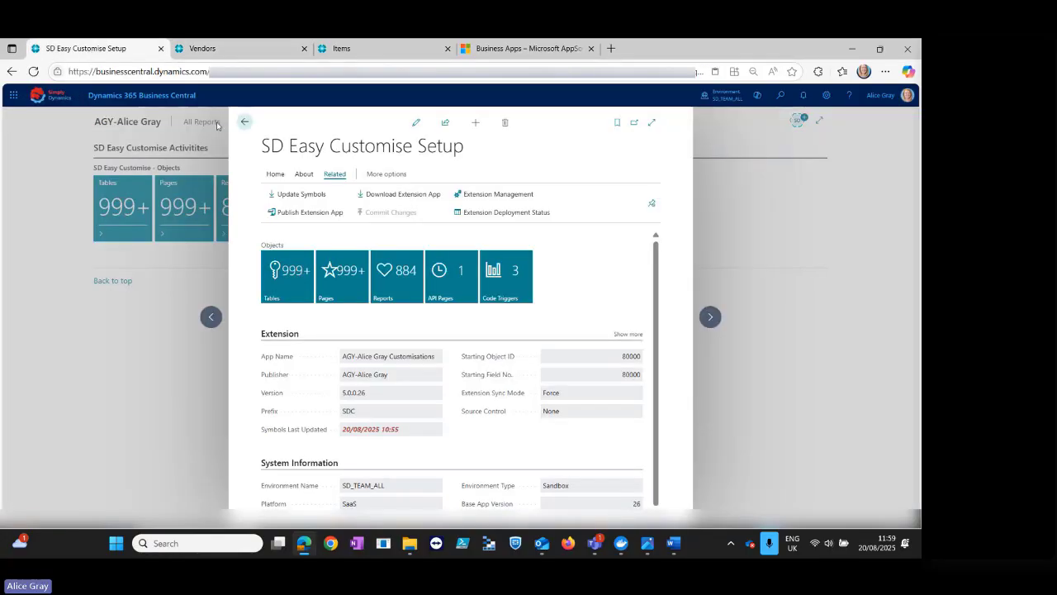
pyautogui.click(781, 95)
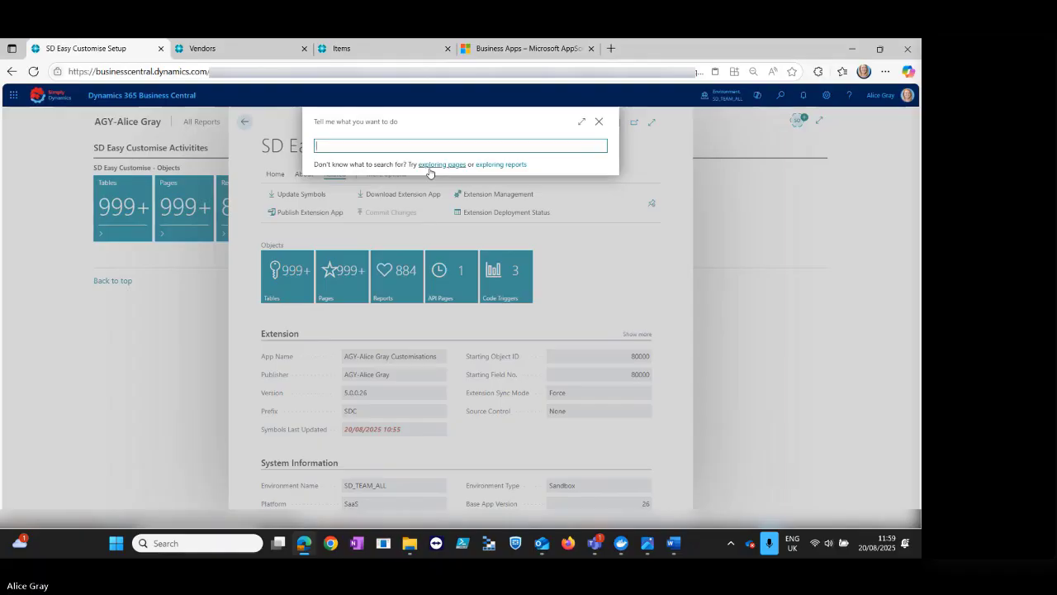
pyautogui.write('customers')
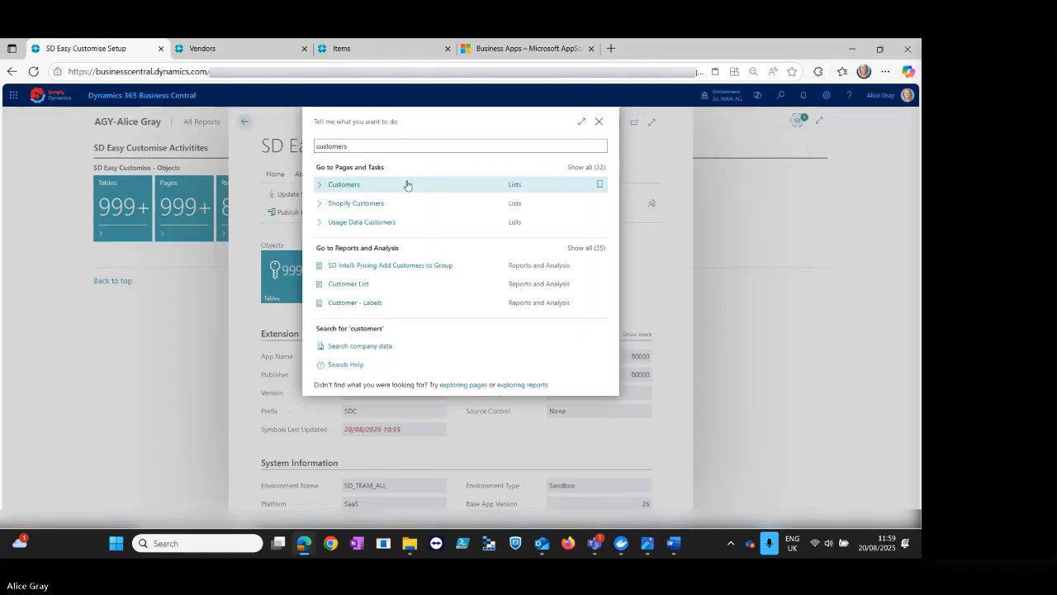
pyautogui.click(406, 184)
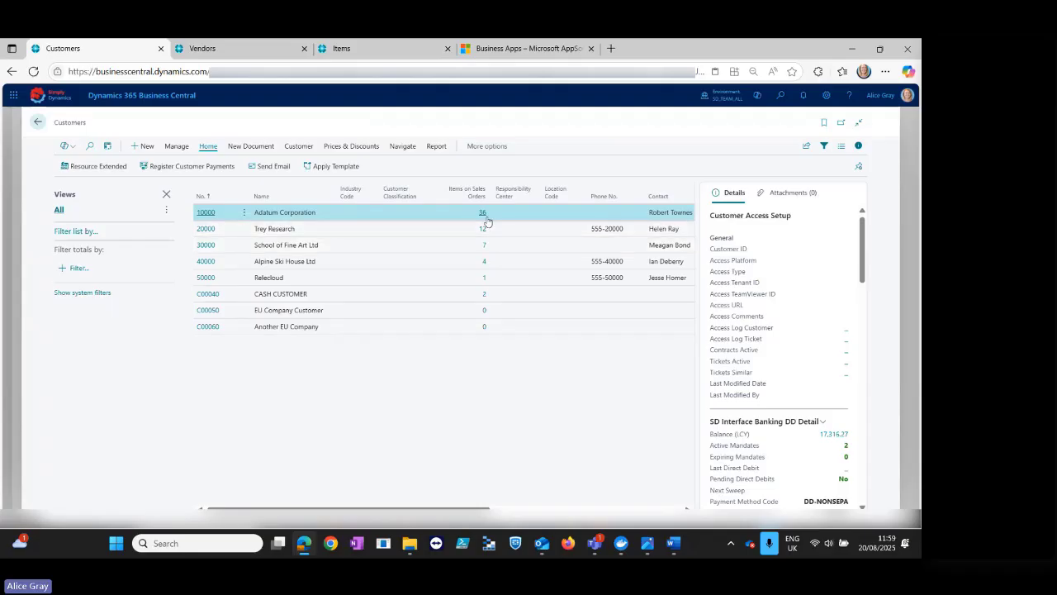
pyautogui.click(212, 217)
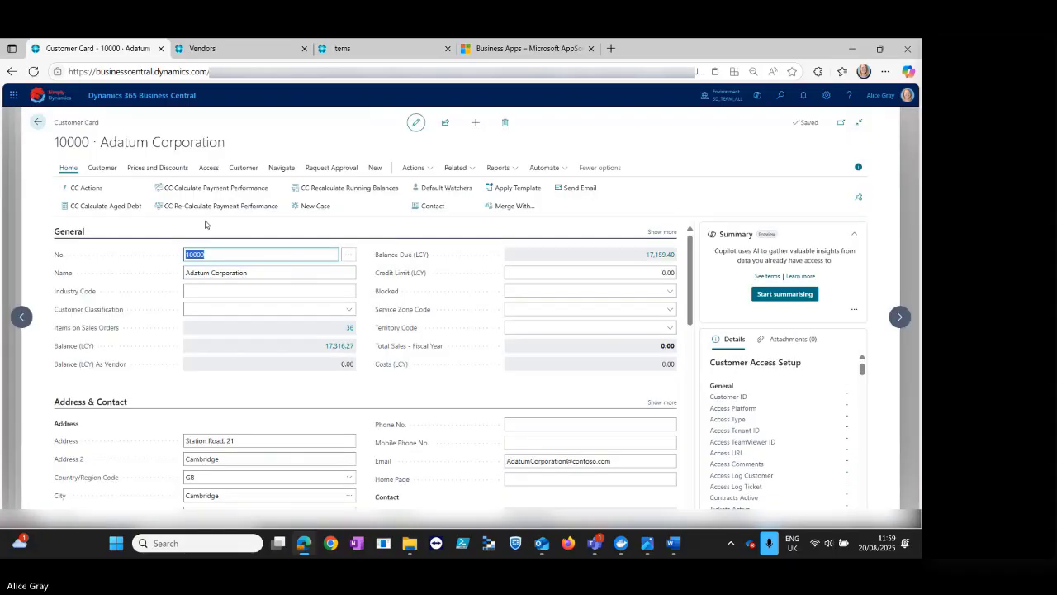
# Set Adatum Corporation's Industry Code to RETAIL and its Customer Classification to Medium.
pyautogui.click(221, 293)
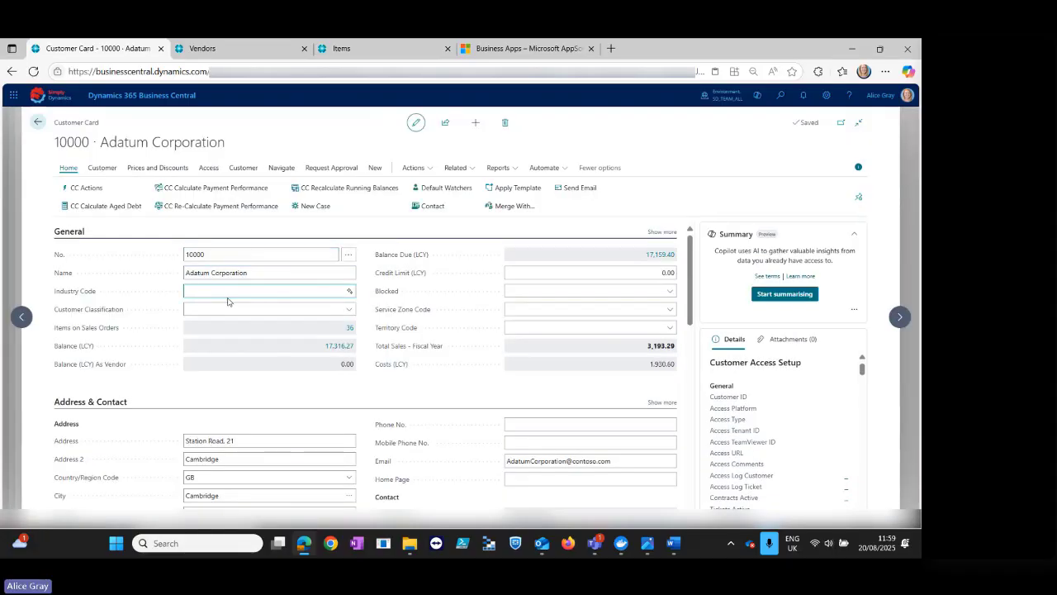
pyautogui.write('RETAIL')
pyautogui.click(248, 309)
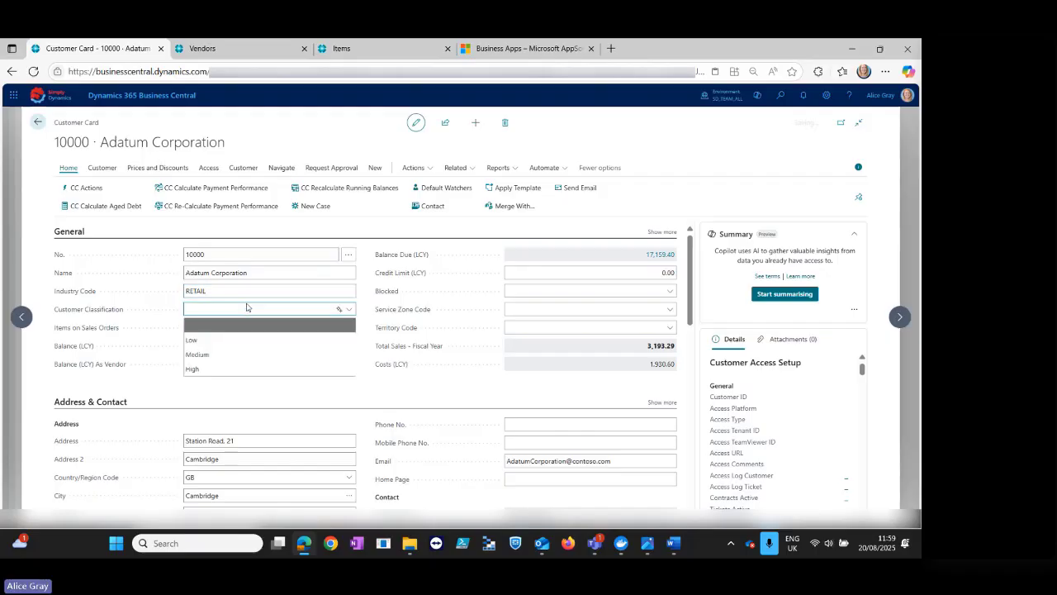
pyautogui.click(238, 355)
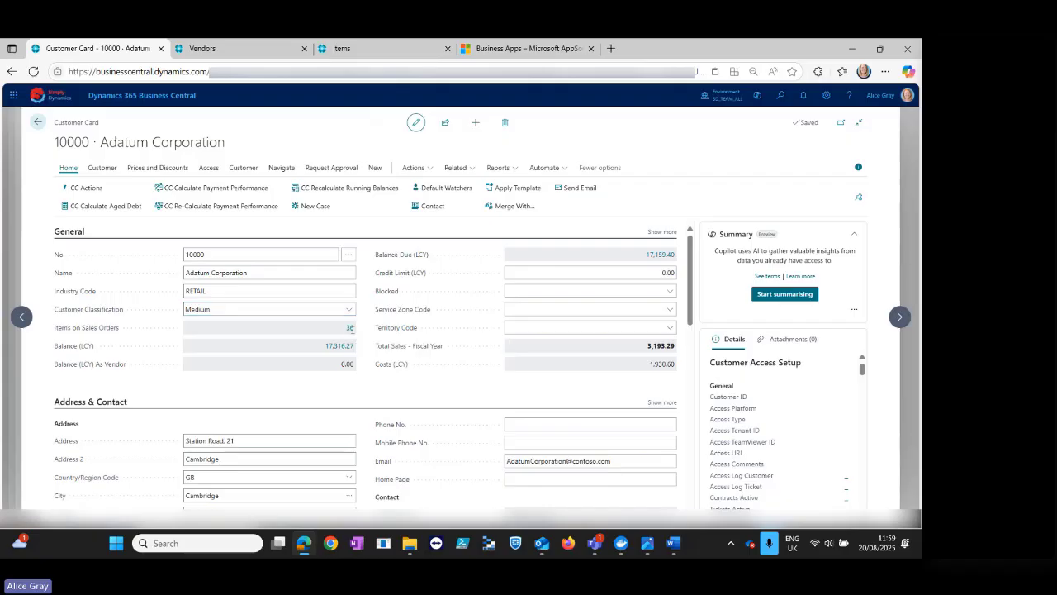
# Drill into Adatum Corporation's Items on Sales Orders, examine the sales lines in full view, and return to the customer card.
pyautogui.click(350, 328)
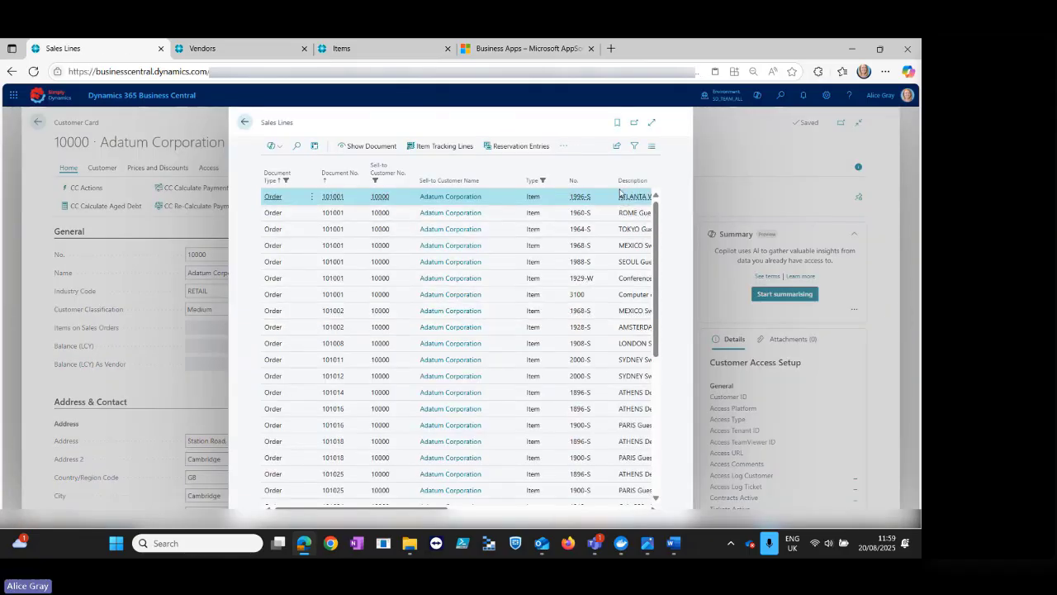
pyautogui.click(653, 124)
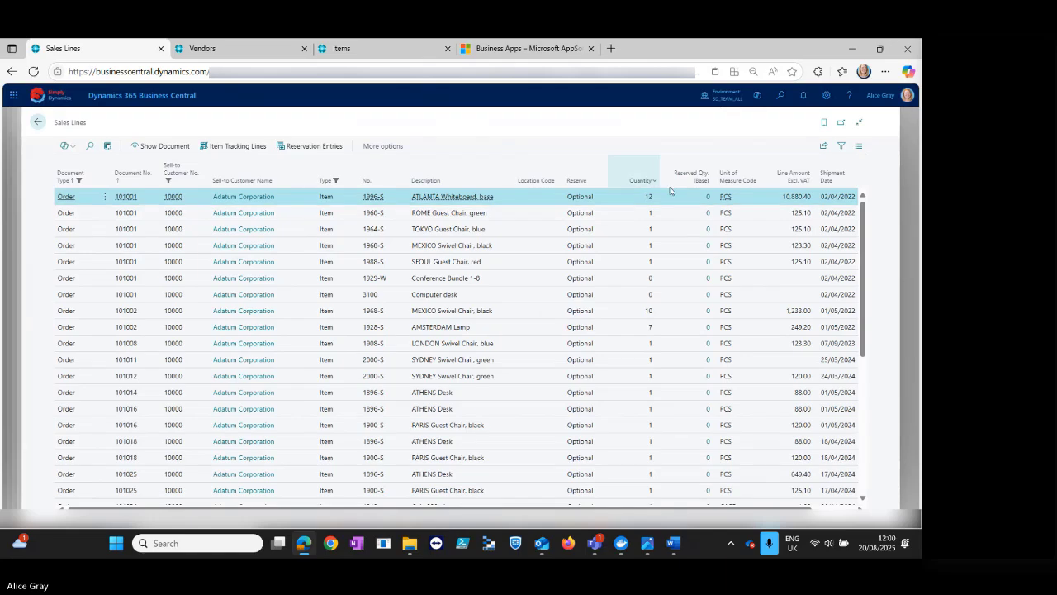
pyautogui.scroll(-4, 649, 398)
pyautogui.scroll(4, 648, 395)
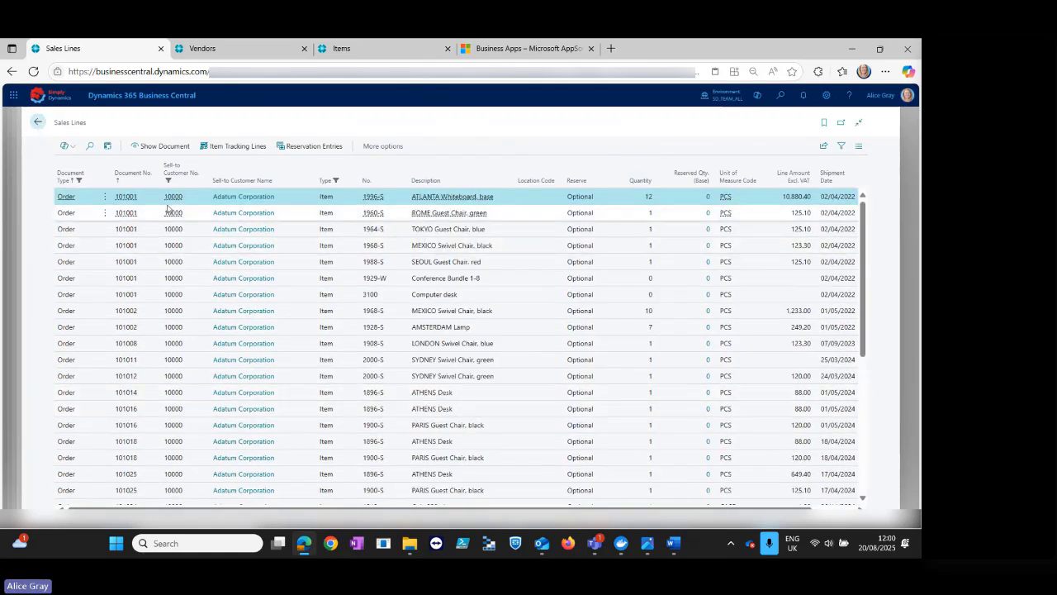
pyautogui.click(38, 122)
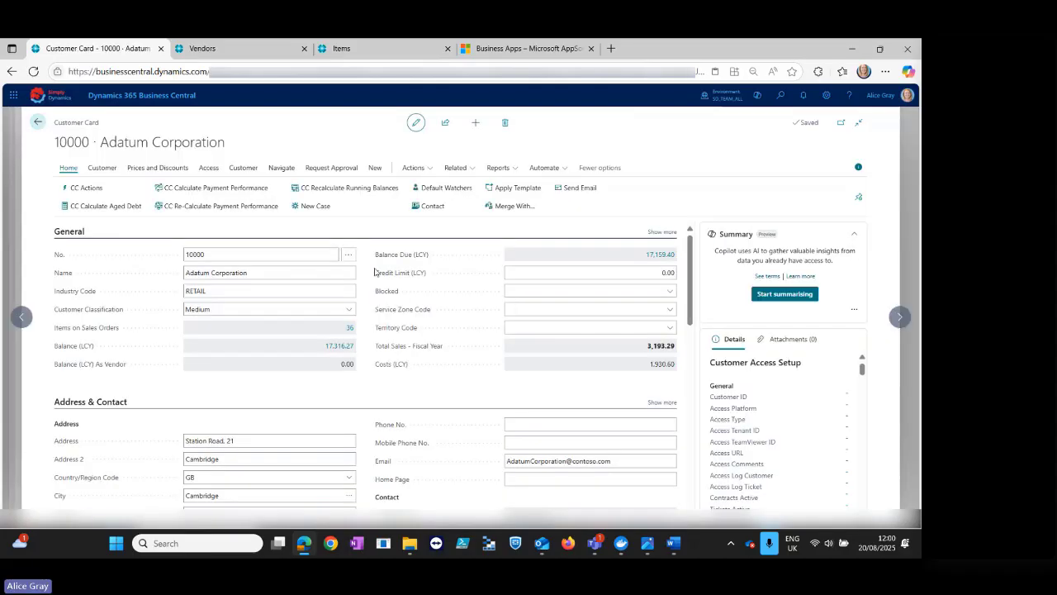
# Go to the Trey Research card, examine the sales lines behind Items on Sales Orders, and return to the Customers list.
pyautogui.click(899, 317)
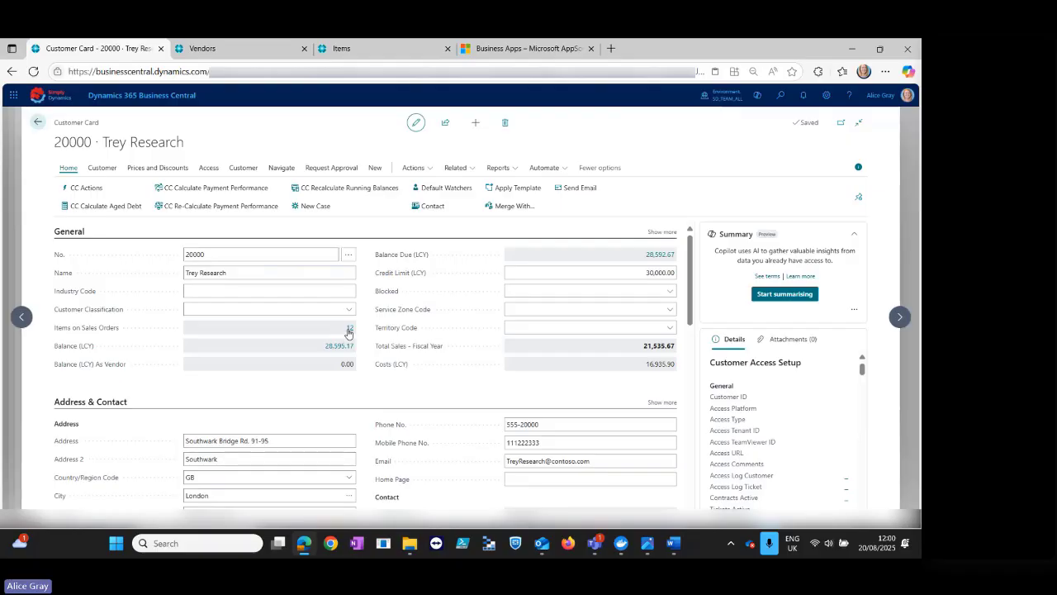
pyautogui.click(350, 329)
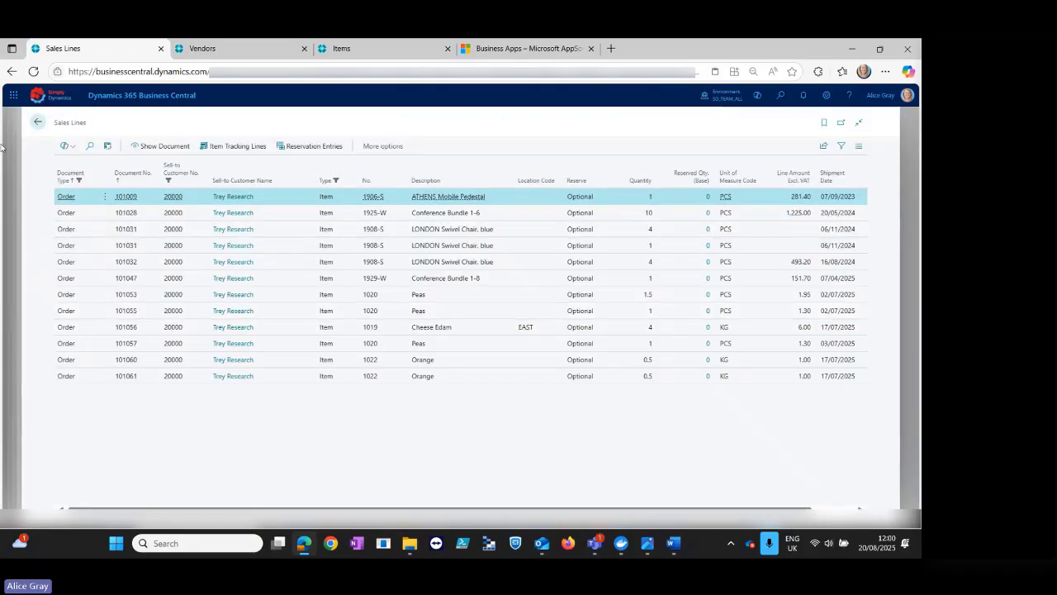
pyautogui.click(37, 122)
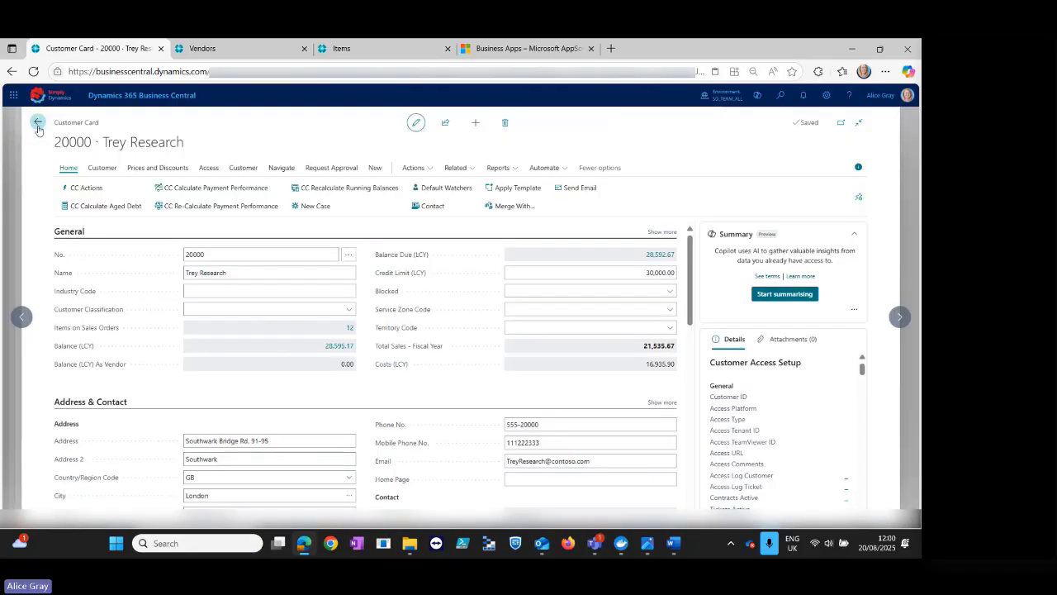
pyautogui.click(37, 122)
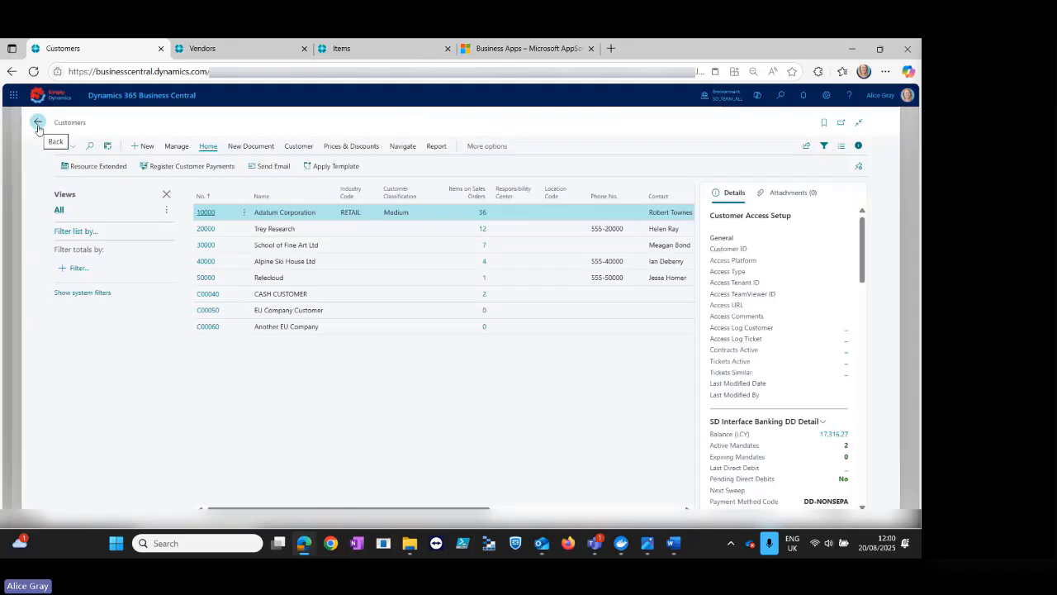
# Open the Sales Order page from the extended-only pages list and examine where Posting Date - 1 is placed among its page controls.
pyautogui.click(37, 122)
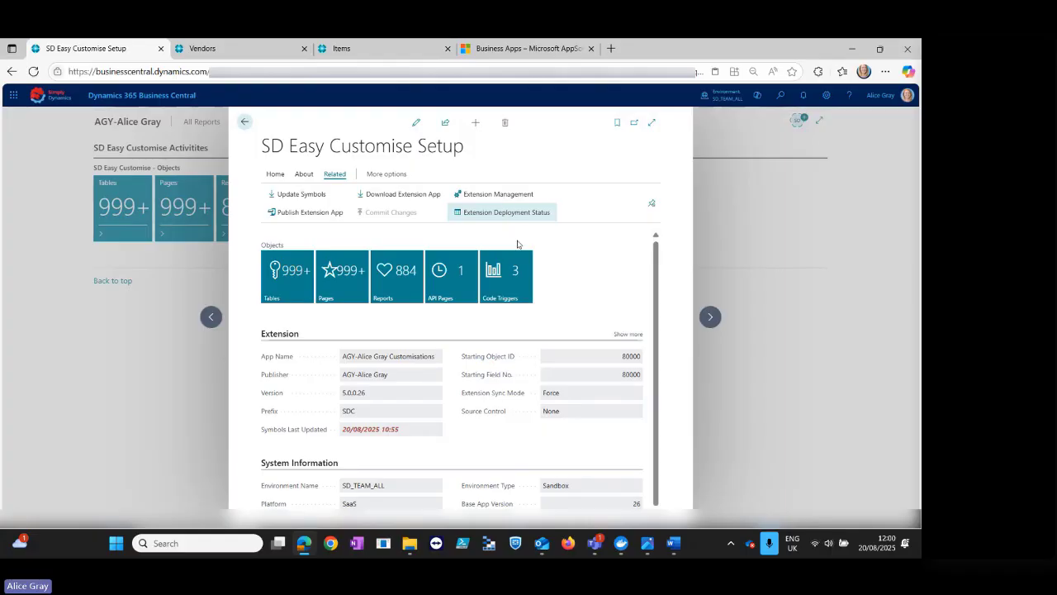
pyautogui.click(348, 284)
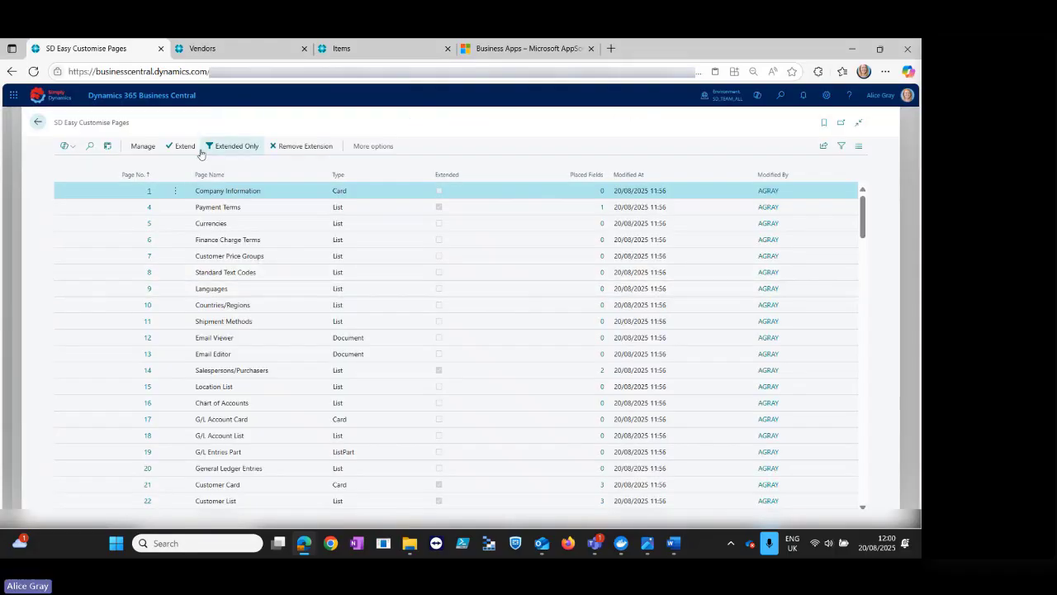
pyautogui.click(228, 152)
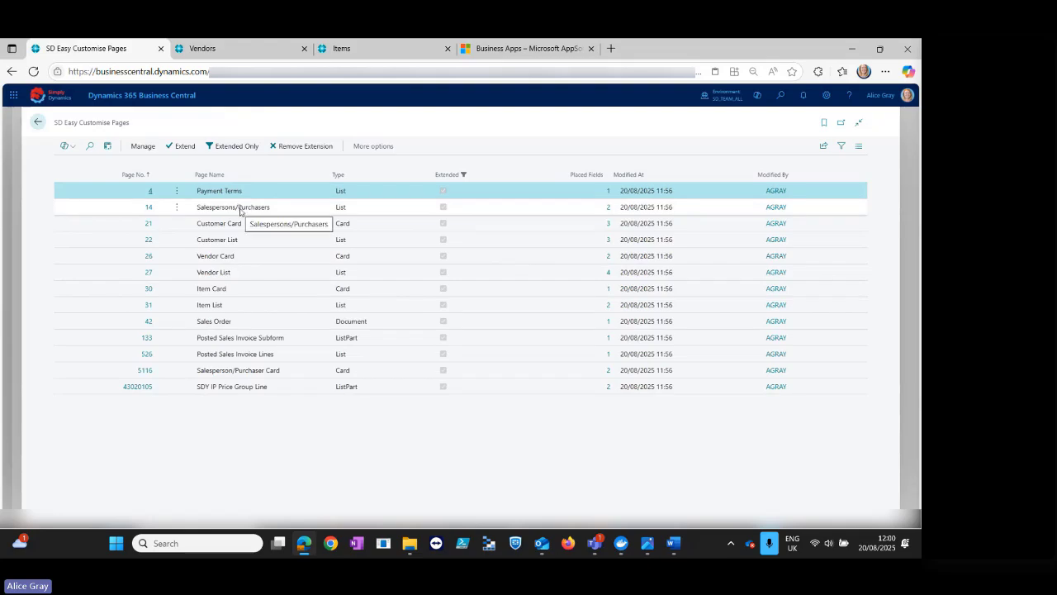
pyautogui.click(150, 326)
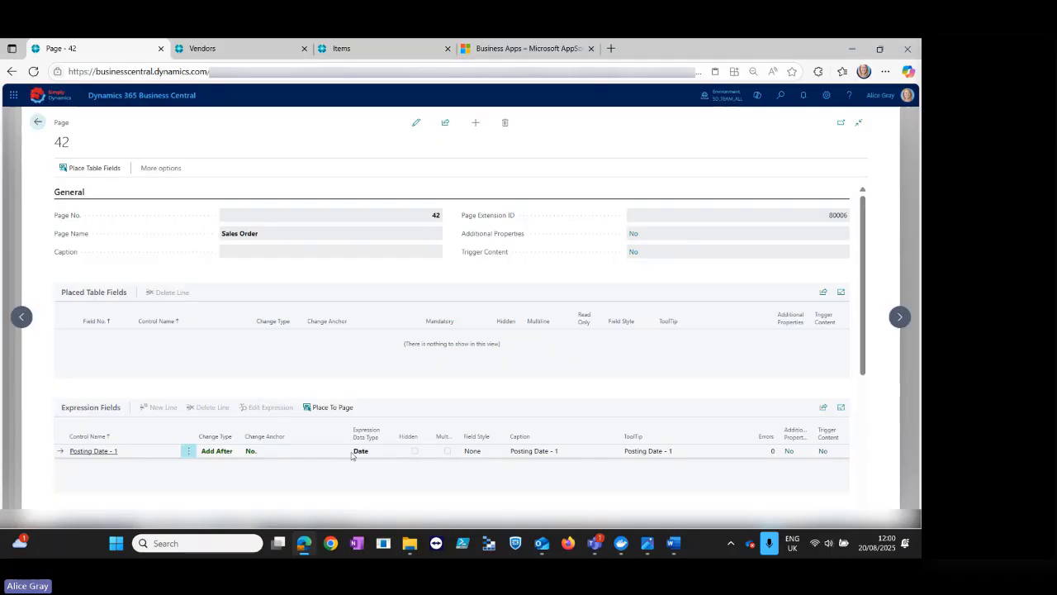
pyautogui.click(336, 409)
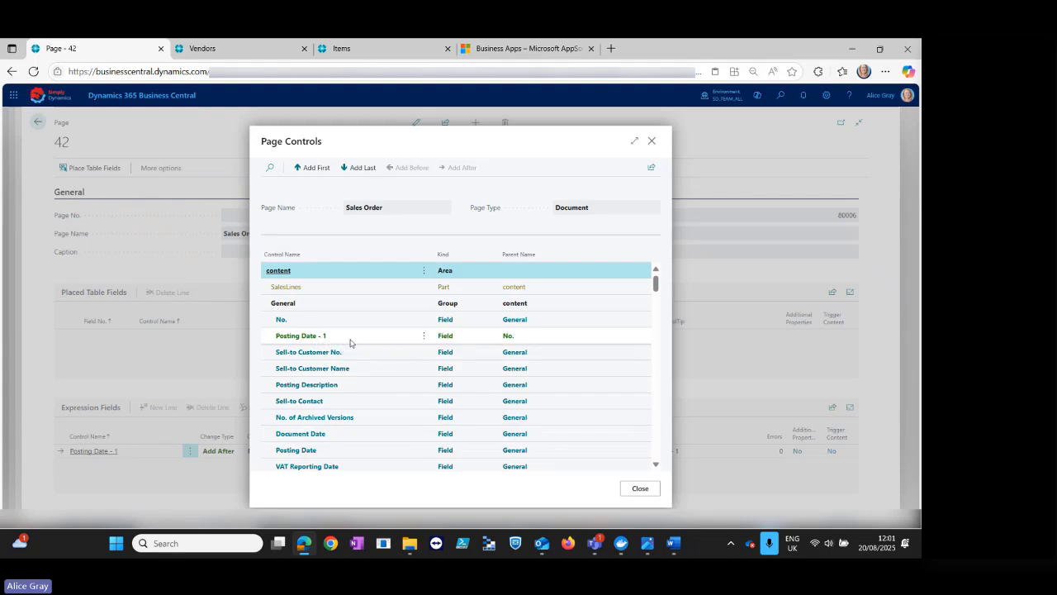
pyautogui.click(641, 488)
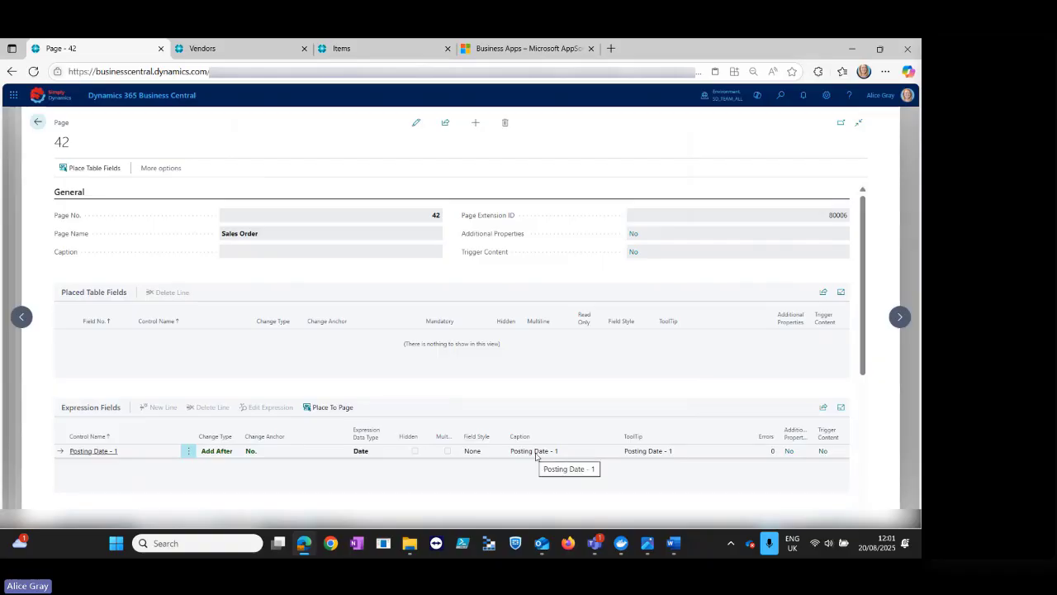
# Examine the code expression behind the Sales Order page's Posting Date - 1 field, and return to the extended pages list.
pyautogui.click(416, 123)
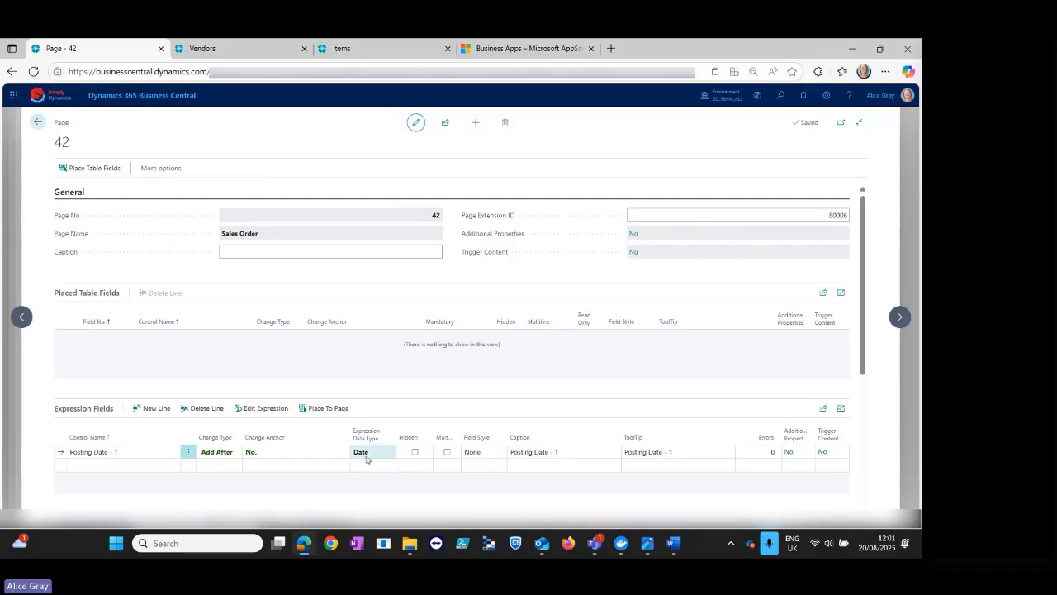
pyautogui.click(269, 409)
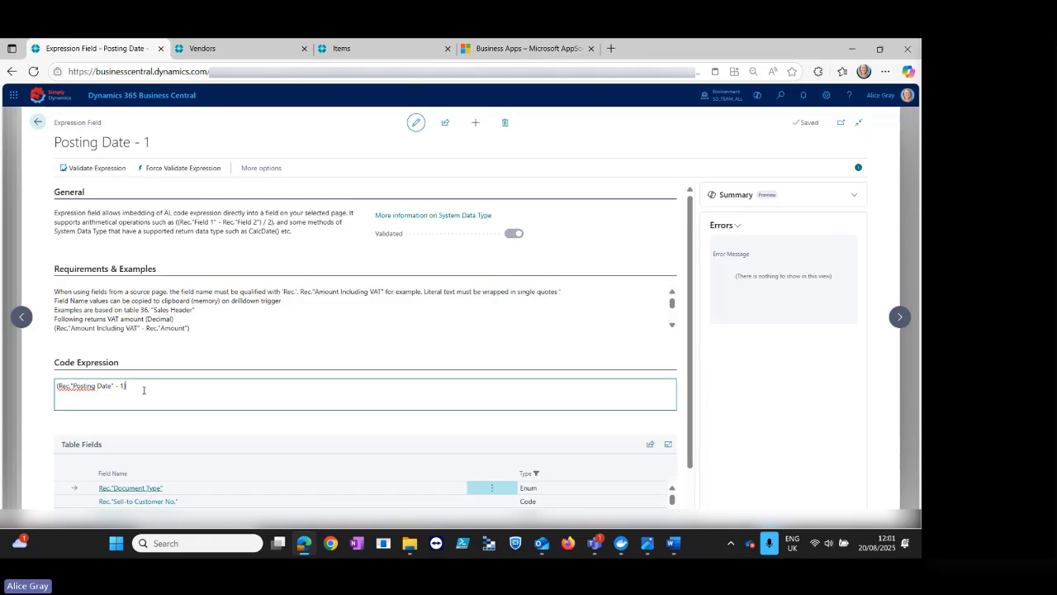
pyautogui.click(38, 124)
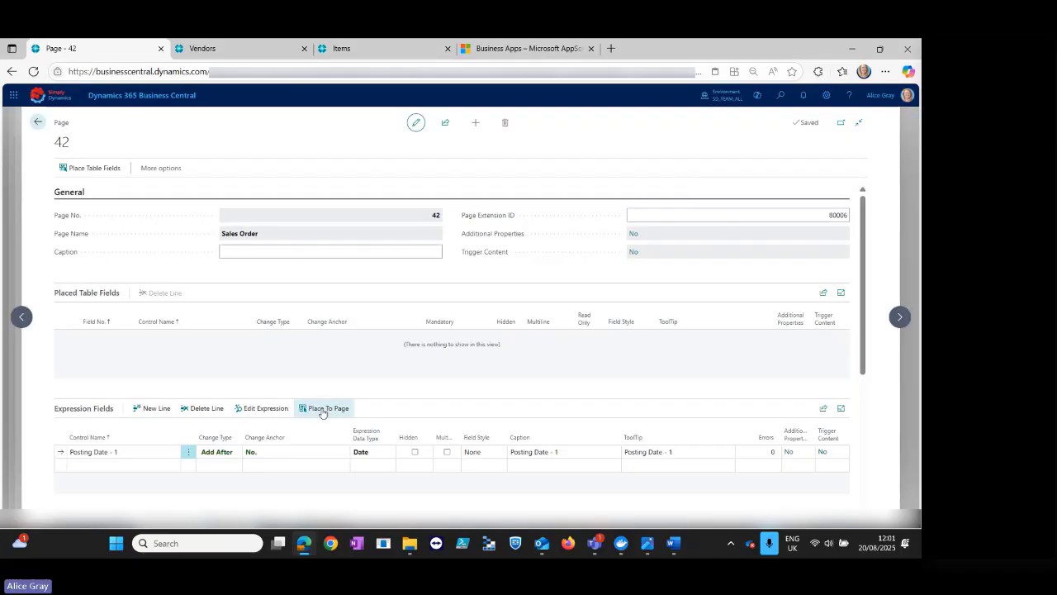
pyautogui.click(37, 123)
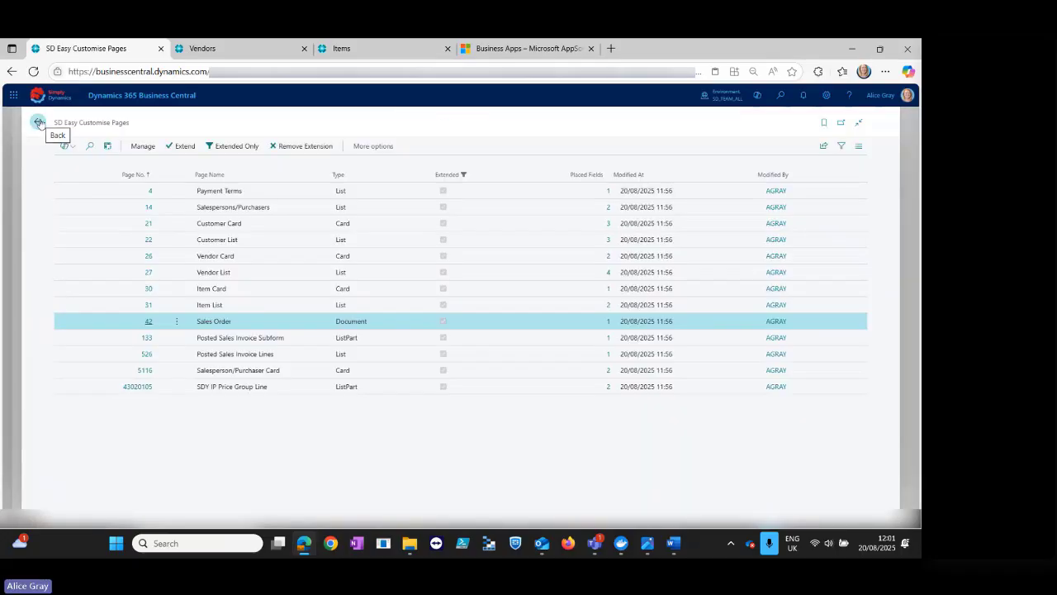
# Search for the Sales Orders list and open the first Adatum Corporation order.
pyautogui.click(785, 101)
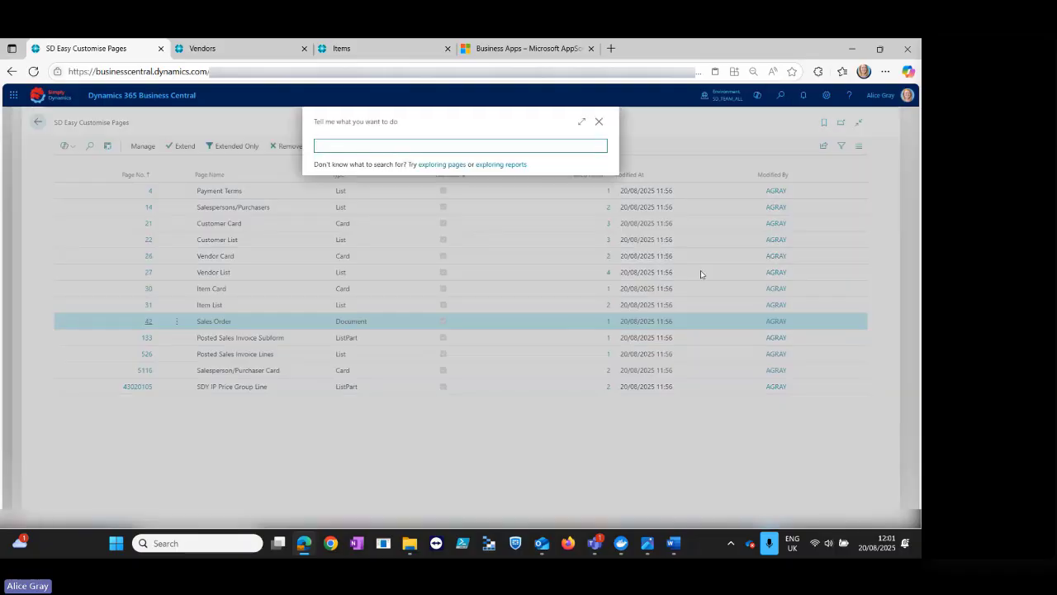
pyautogui.write('sales order')
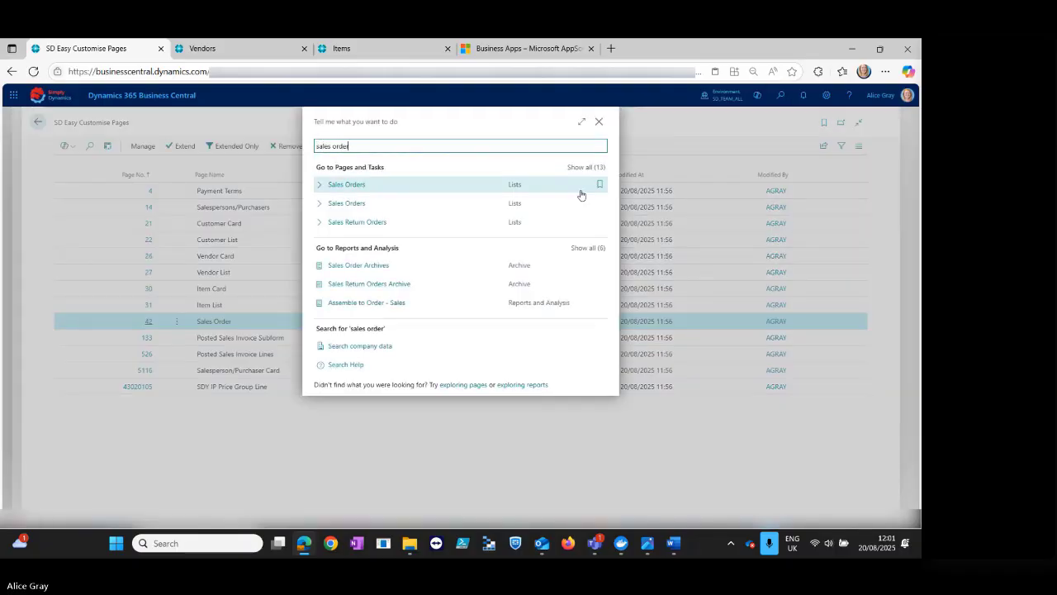
pyautogui.click(460, 187)
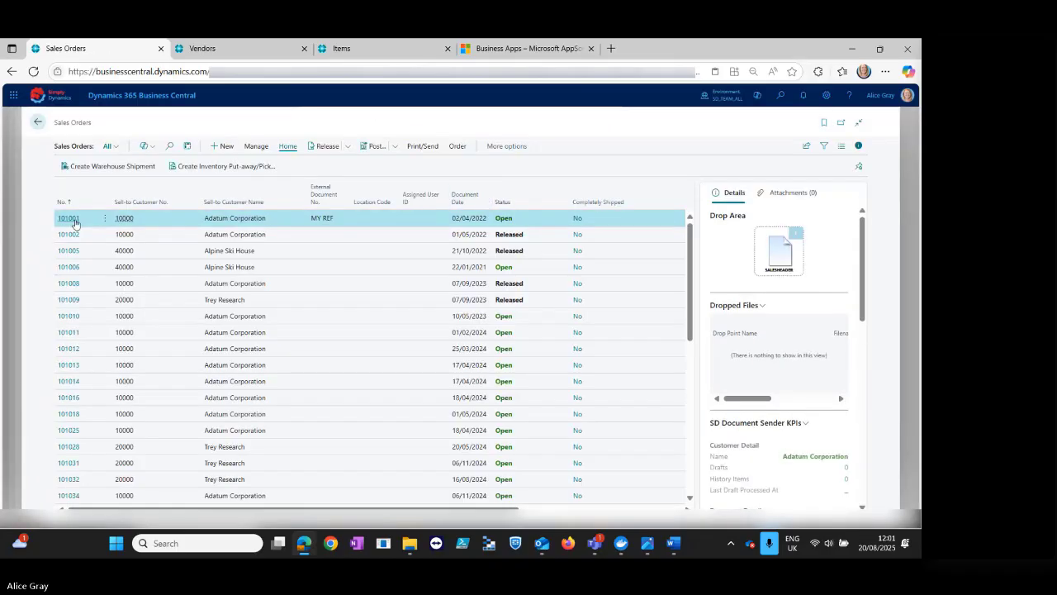
pyautogui.click(70, 217)
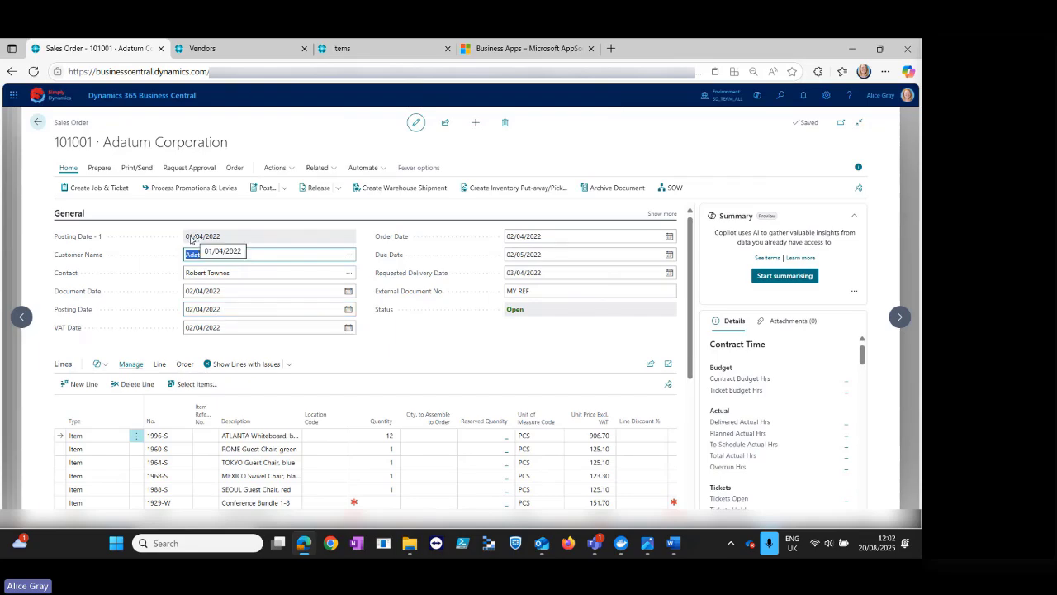
# Check the Posting Date - 1 value on the Adatum Corporation order, and return to the SD Easy Customise pages list.
pyautogui.moveTo(190, 240); pyautogui.dragTo(229, 241)
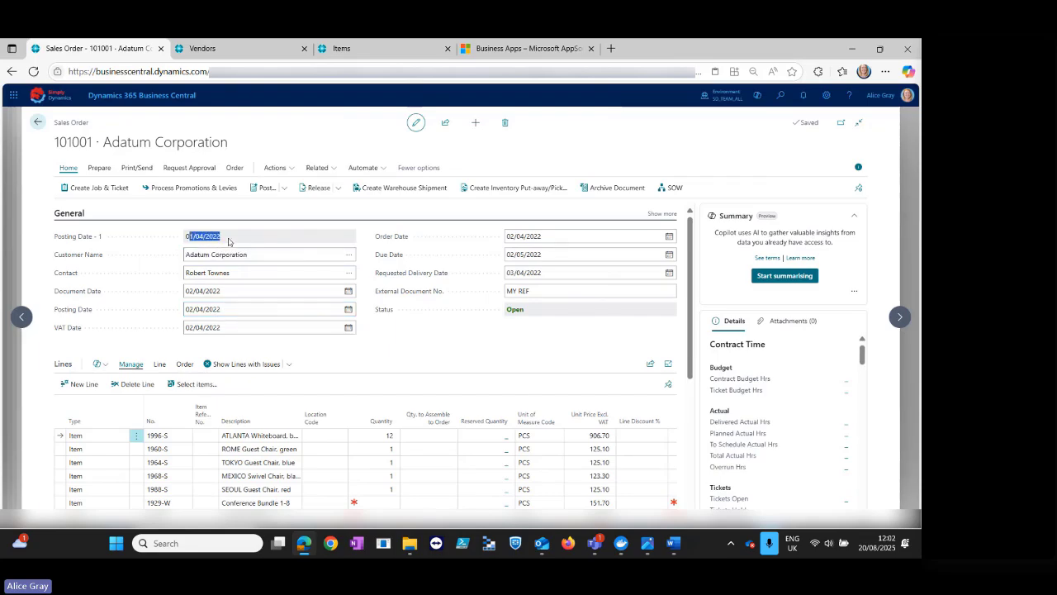
pyautogui.click(222, 241)
pyautogui.moveTo(186, 239); pyautogui.dragTo(230, 245)
pyautogui.click(37, 124)
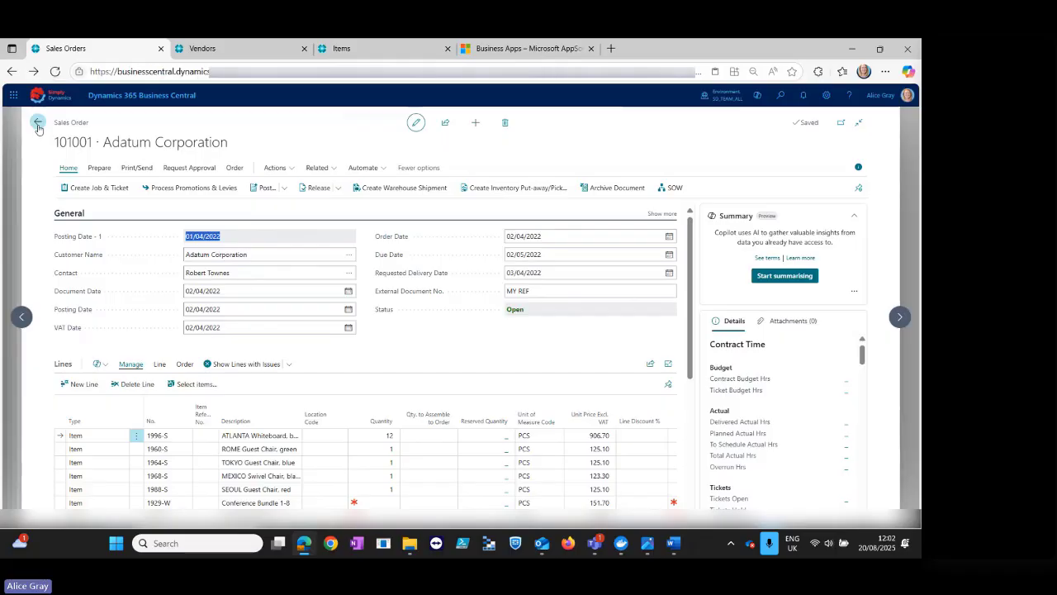
pyautogui.click(37, 123)
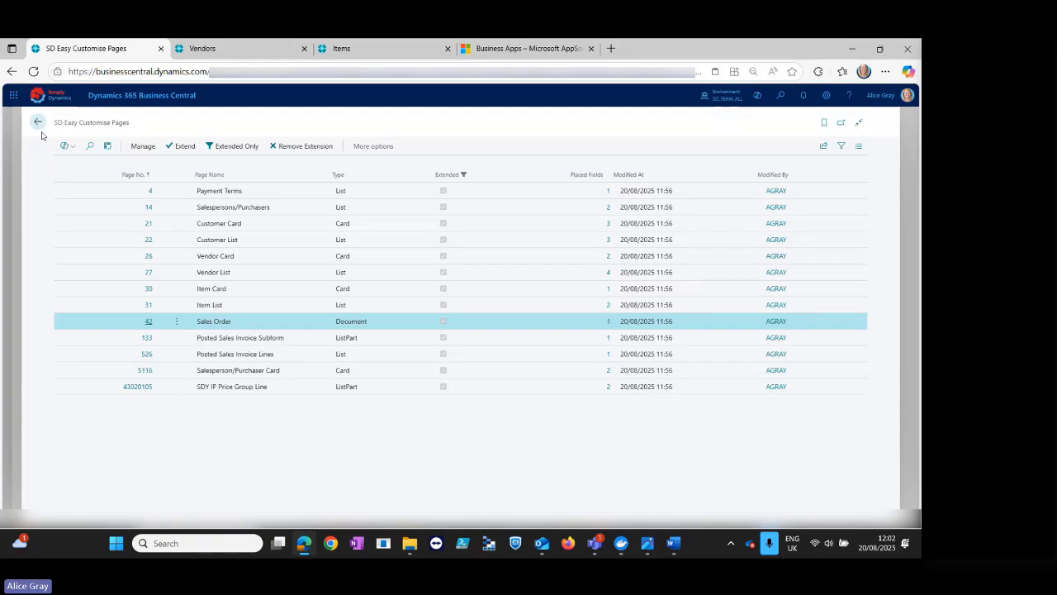
# Return to the SD Easy Customise setup, limit the tables list to extended tables, and open the Customer table.
pyautogui.click(37, 121)
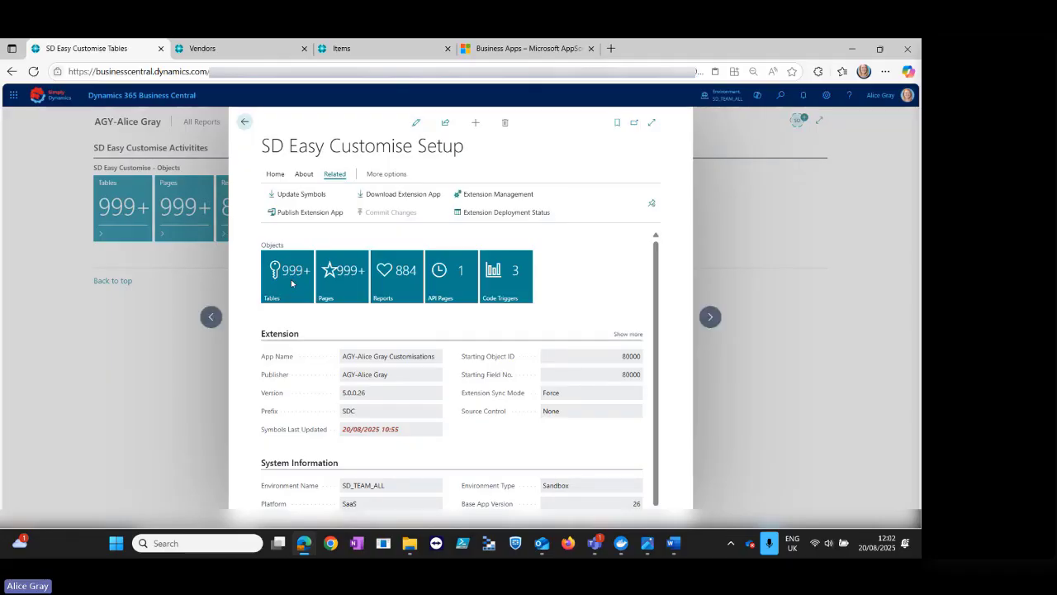
pyautogui.click(292, 285)
pyautogui.click(221, 148)
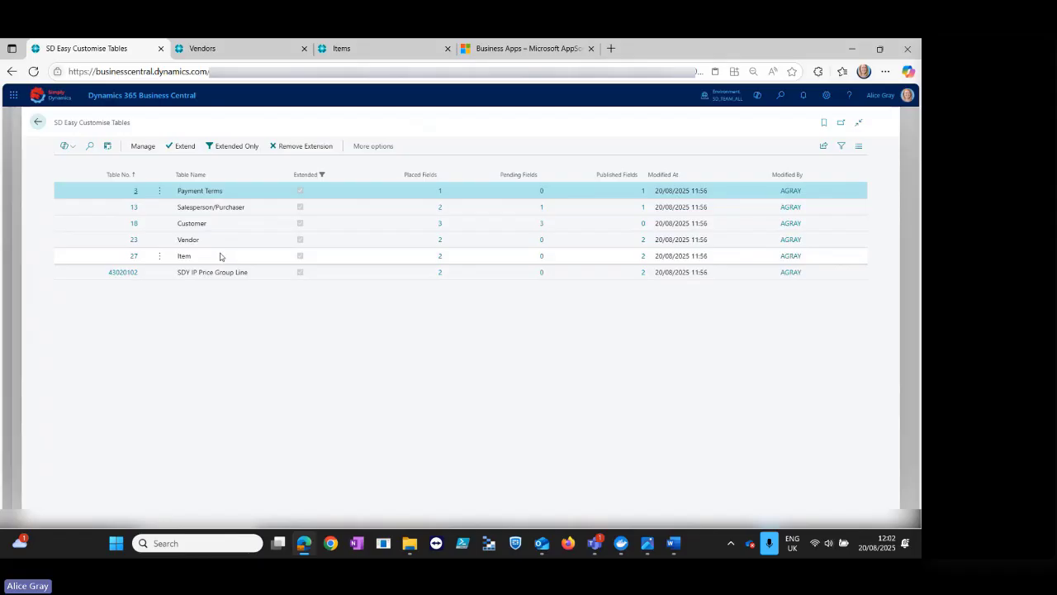
pyautogui.click(135, 223)
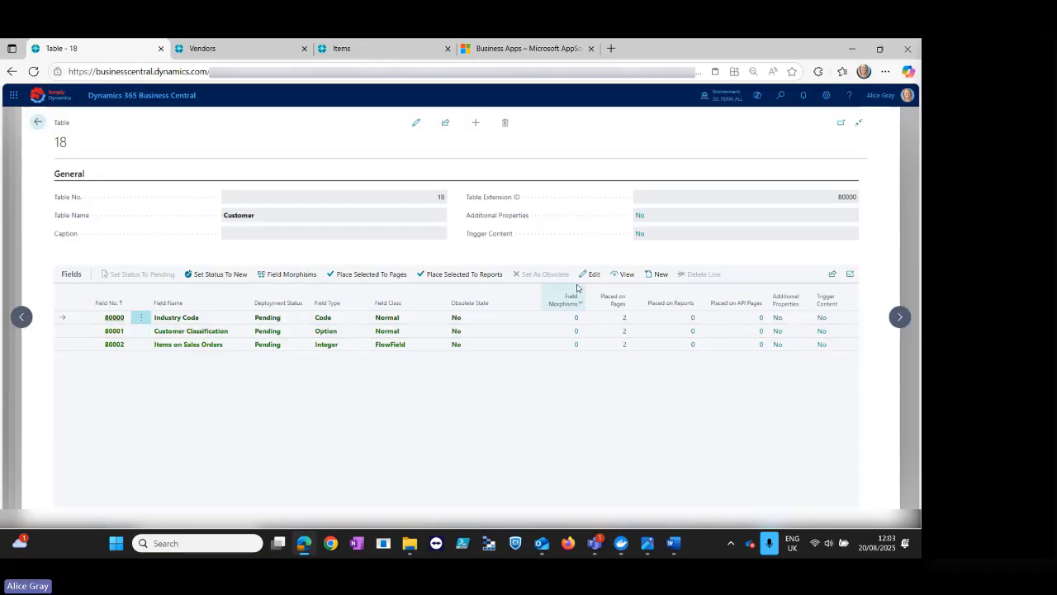
# Enable Industry Code's field morphism from Customer to Sales Header through Sell-to Customer No., creating the field in Sales Header.
pyautogui.click(416, 122)
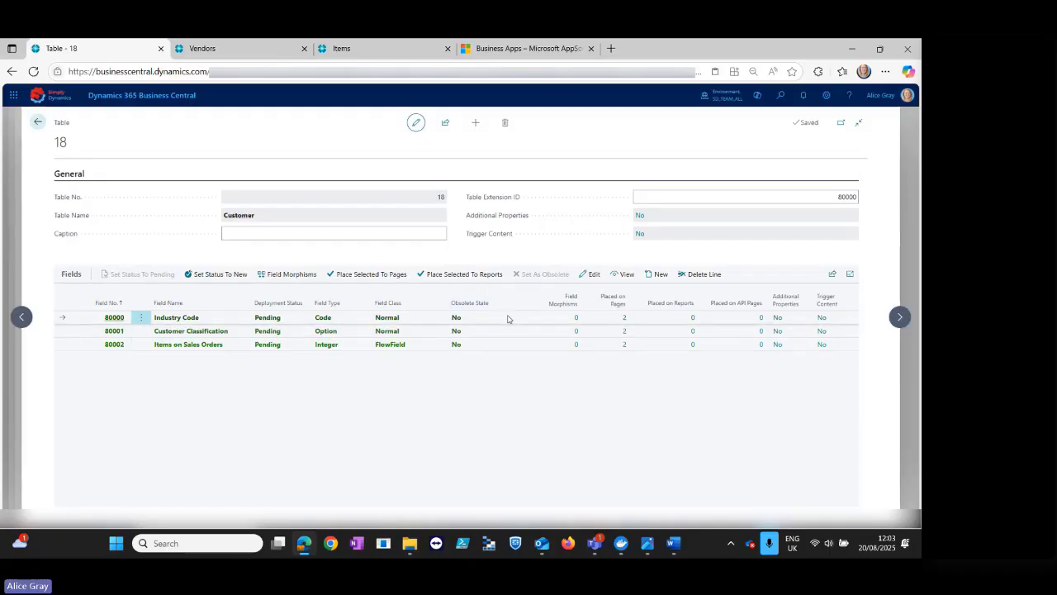
pyautogui.click(278, 278)
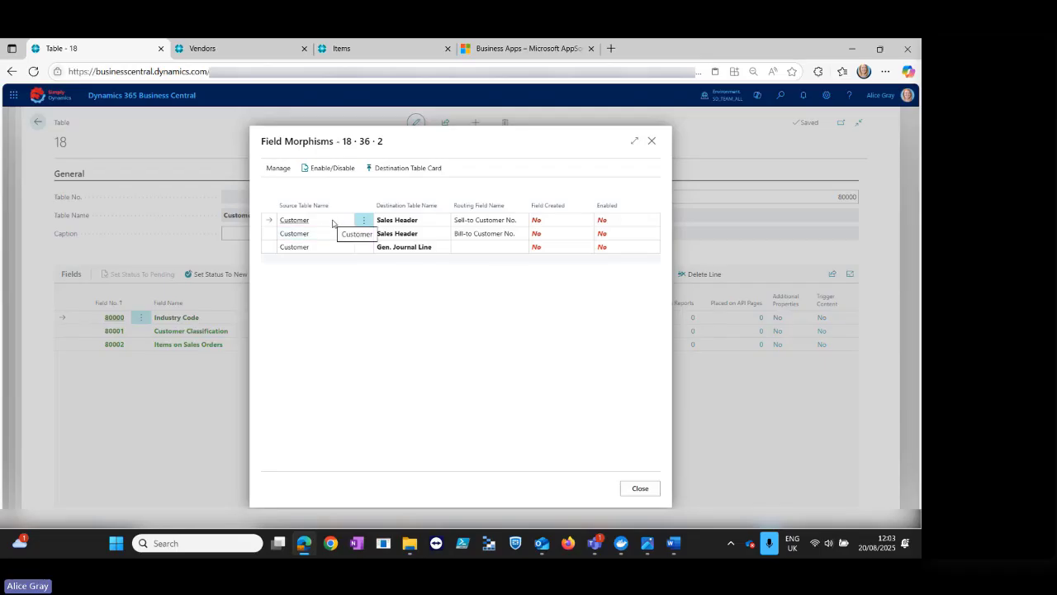
pyautogui.click(573, 225)
pyautogui.click(38, 123)
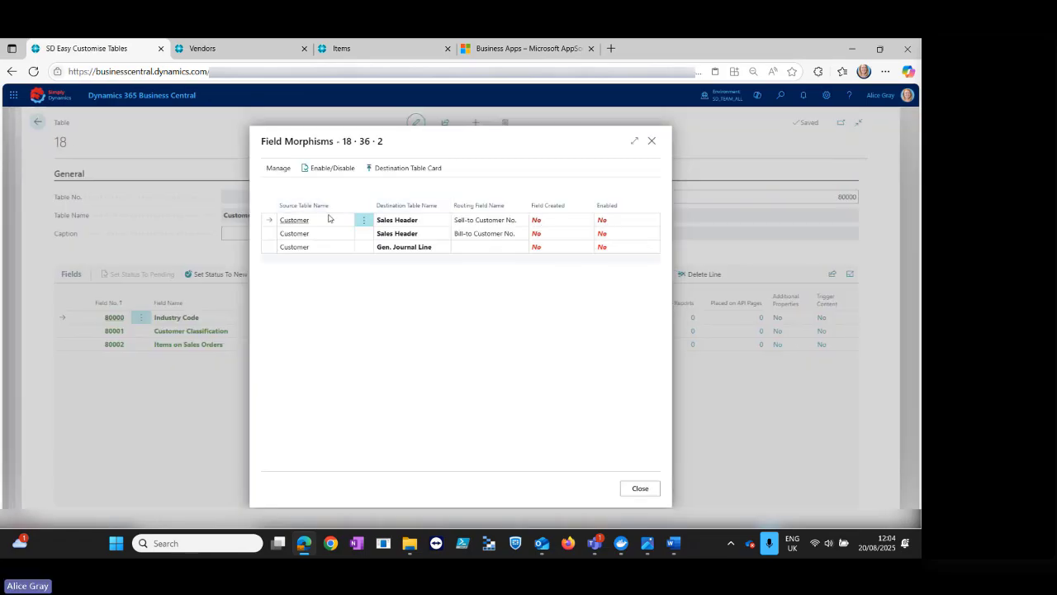
pyautogui.click(319, 171)
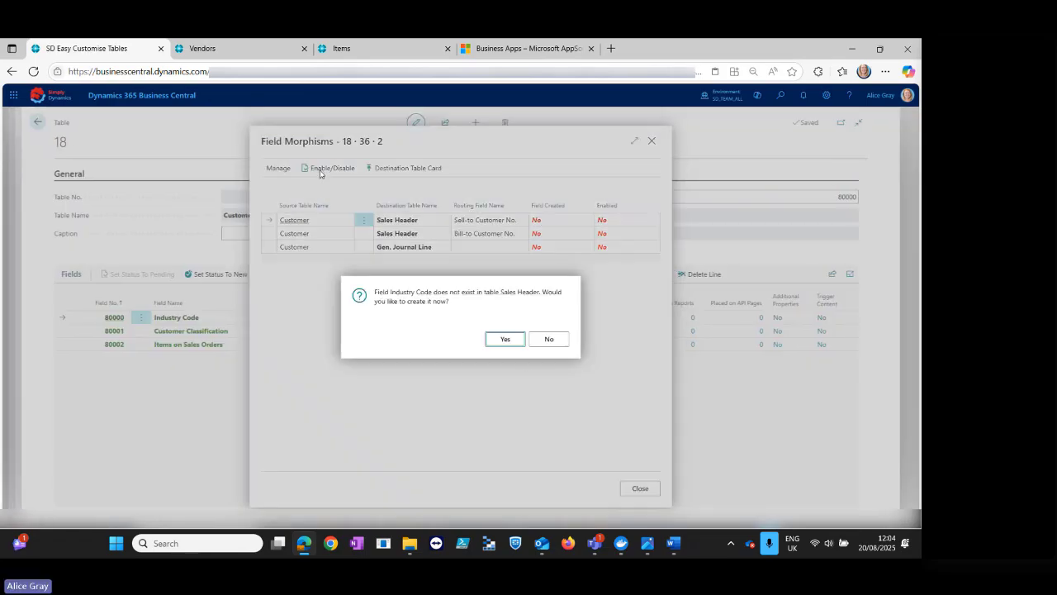
pyautogui.click(500, 340)
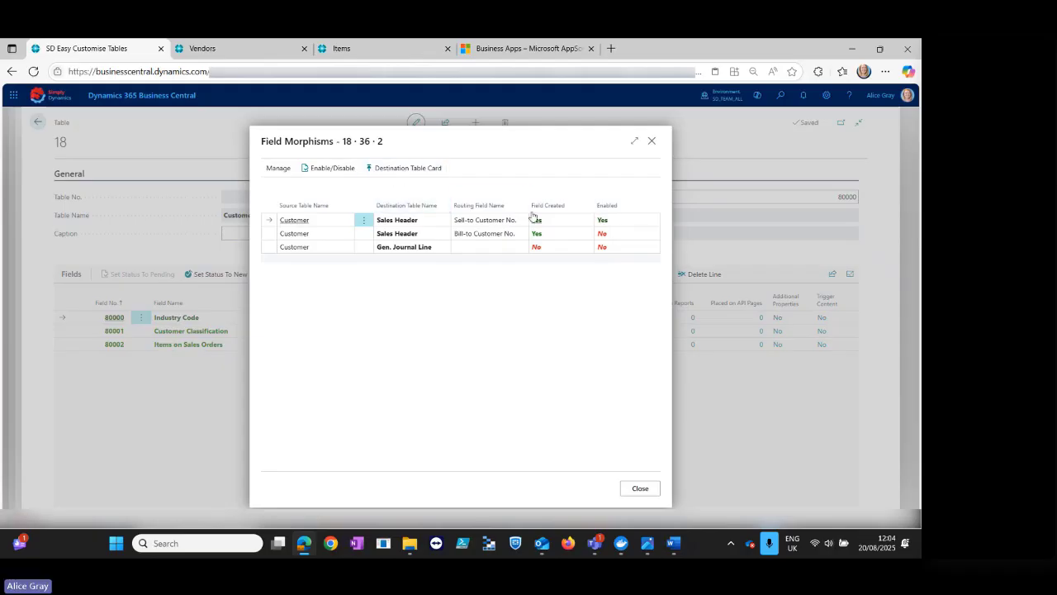
# Open the Sales Header table card and place Industry Code on the Sales Order page after Posting Date - 1.
pyautogui.click(404, 168)
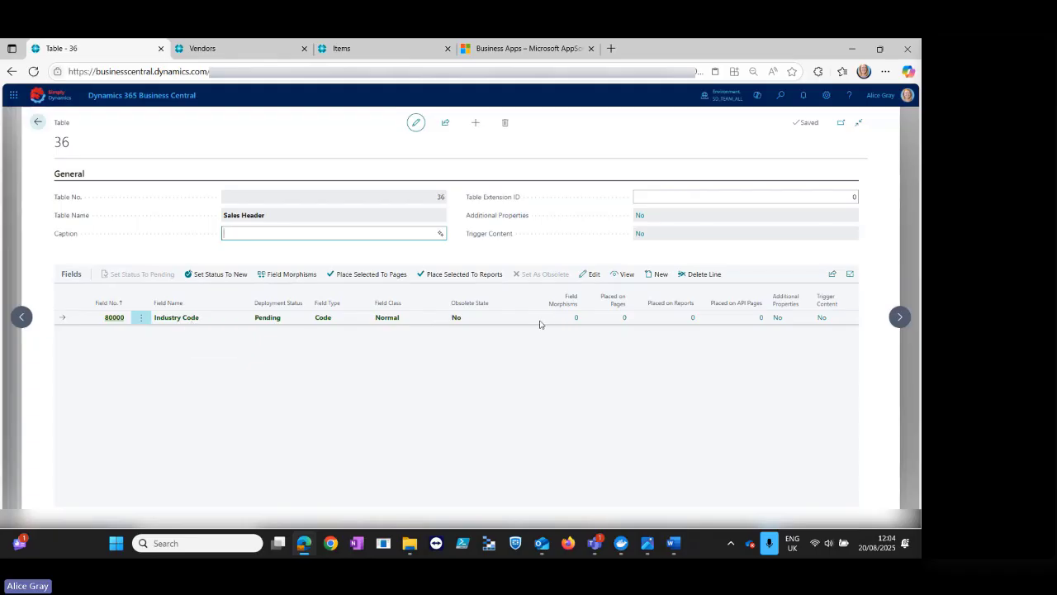
pyautogui.click(379, 275)
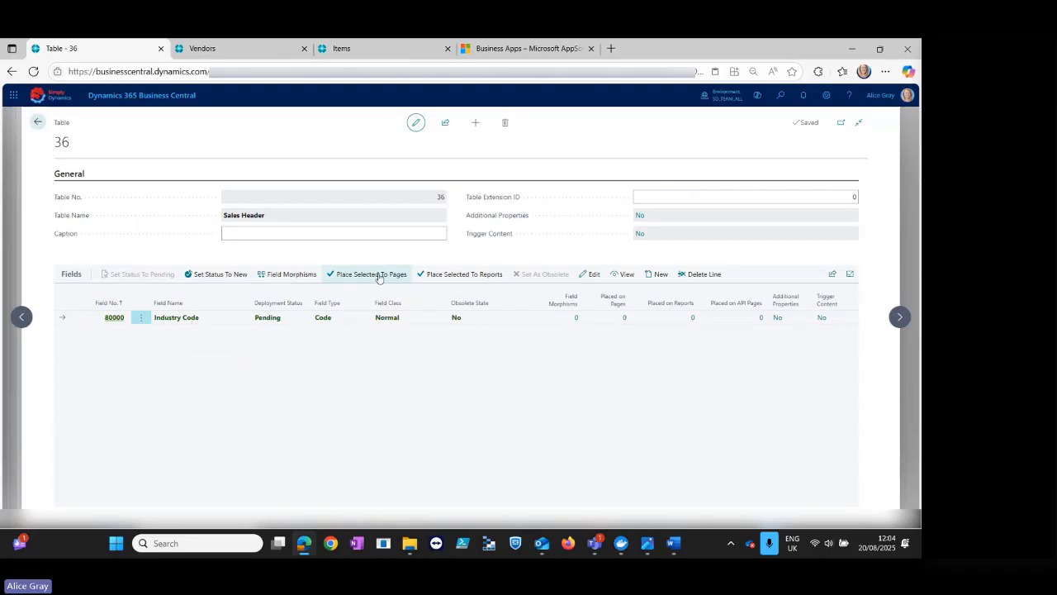
pyautogui.click(382, 252)
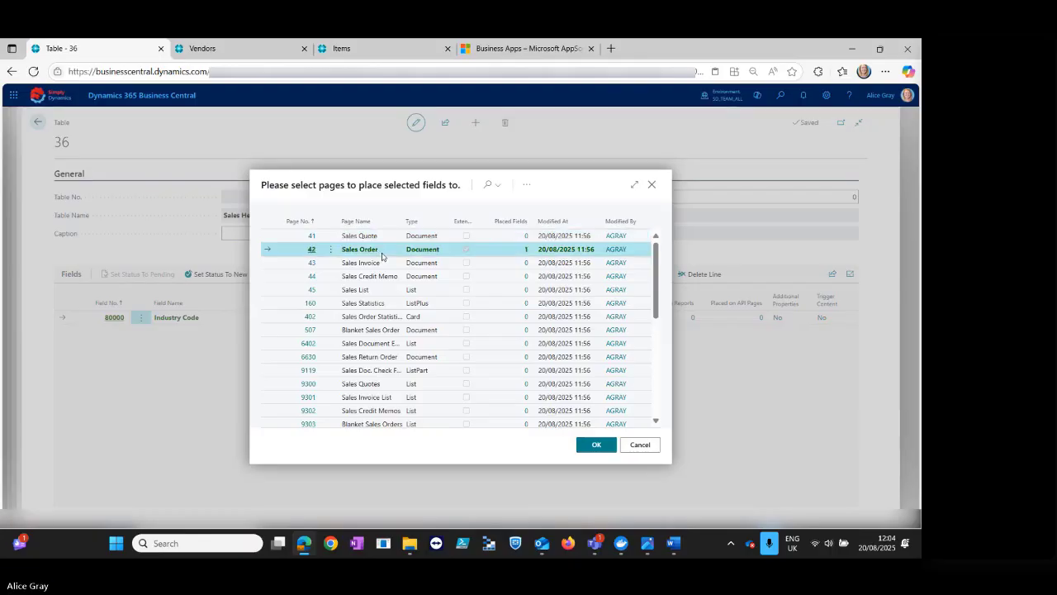
pyautogui.click(596, 445)
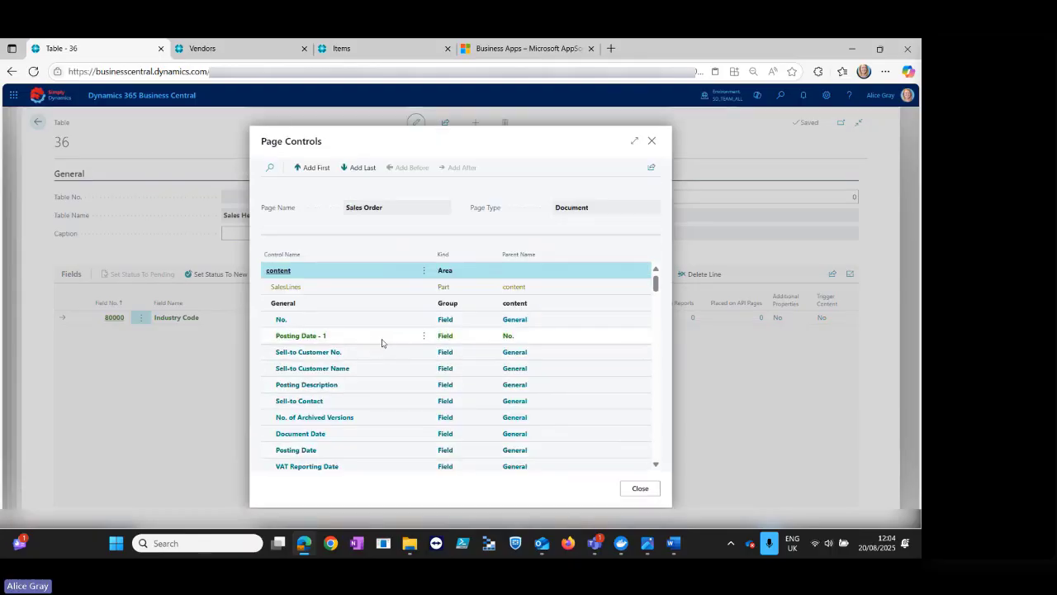
pyautogui.click(384, 338)
pyautogui.click(467, 169)
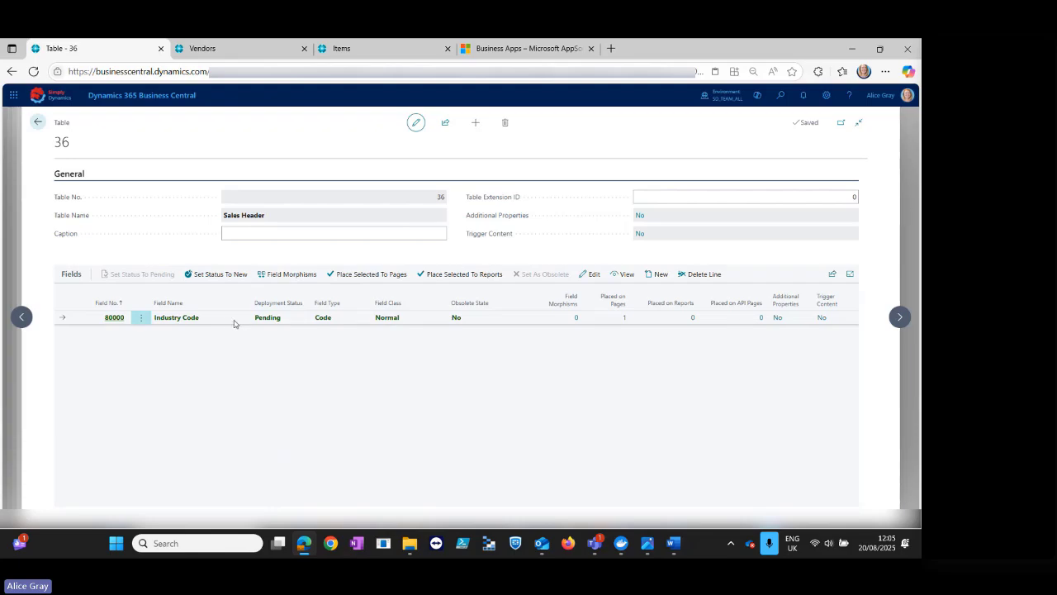
# Enable Industry Code's field morphism from Sales Header to Sales Invoice Header, creating the field there, and open that destination table's card.
pyautogui.click(282, 274)
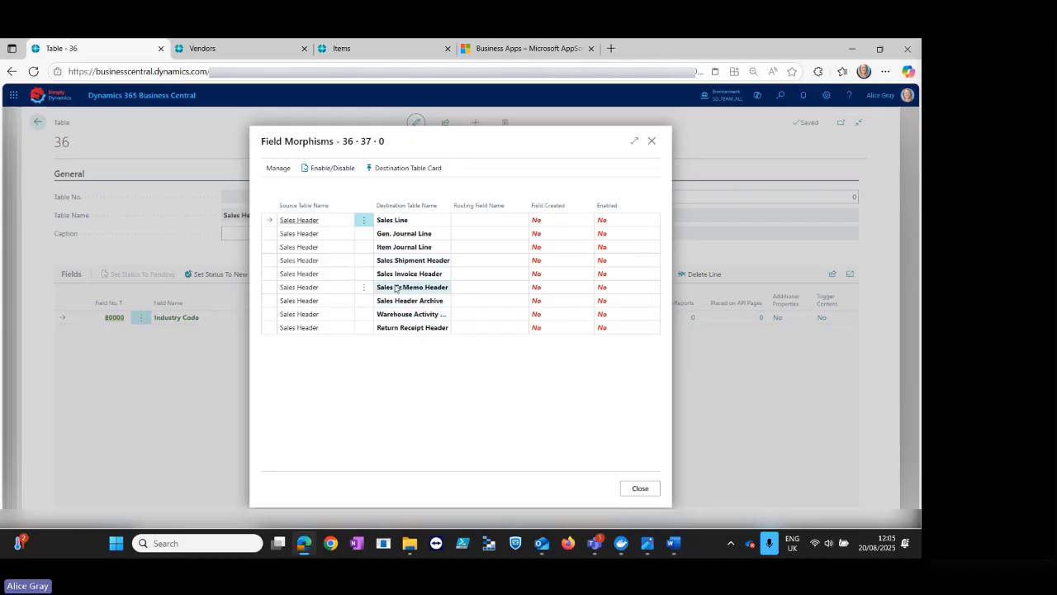
pyautogui.click(344, 277)
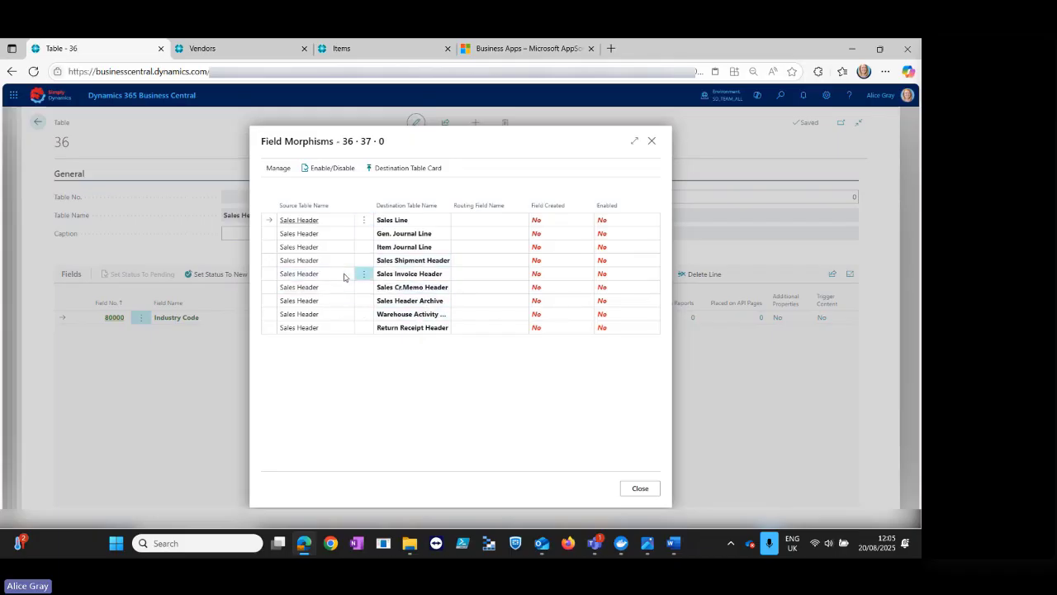
pyautogui.click(337, 171)
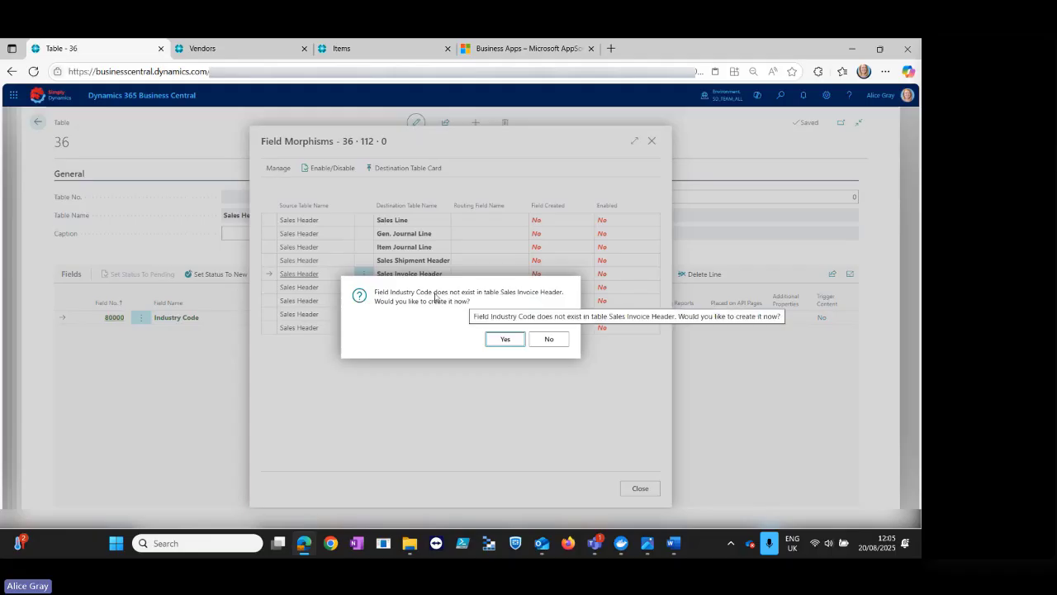
pyautogui.click(505, 339)
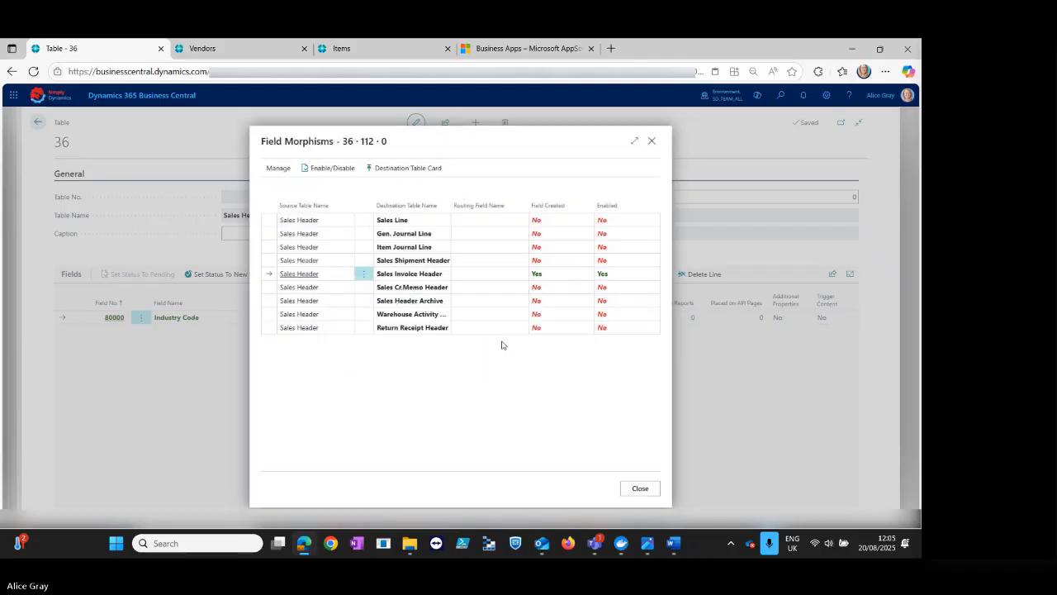
pyautogui.click(394, 168)
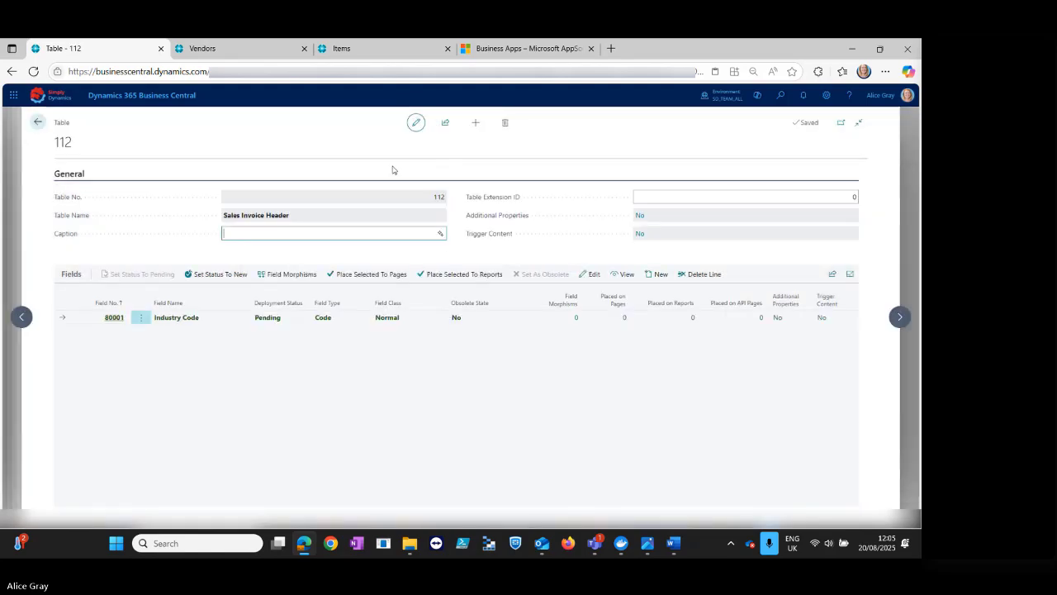
# Choose the Posted Sales Invoice and Posted Sales Invoices pages as placement targets for the Sales Invoice Header's Industry Code field.
pyautogui.click(234, 321)
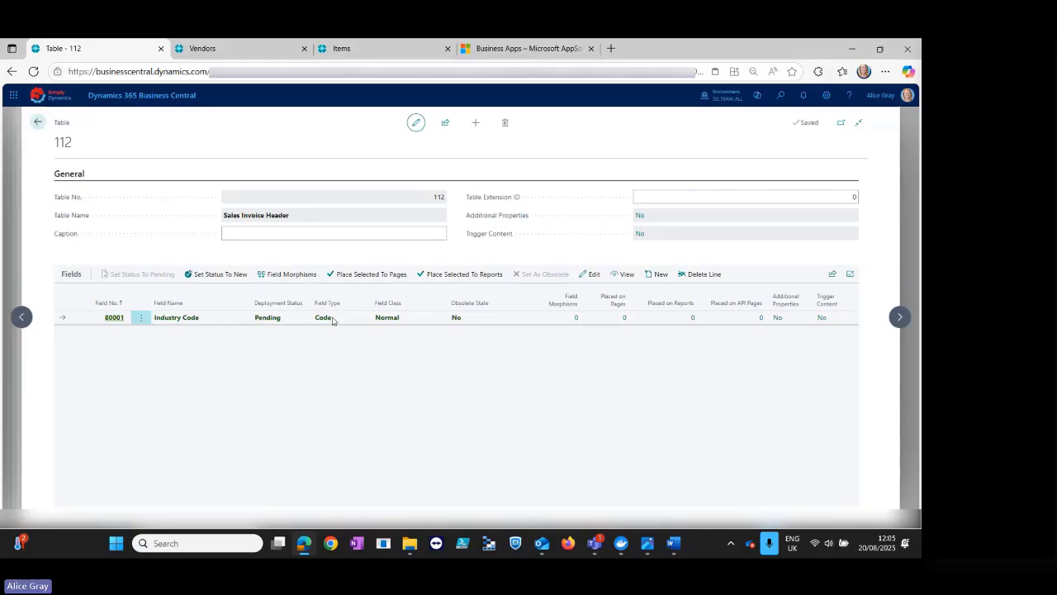
pyautogui.click(368, 275)
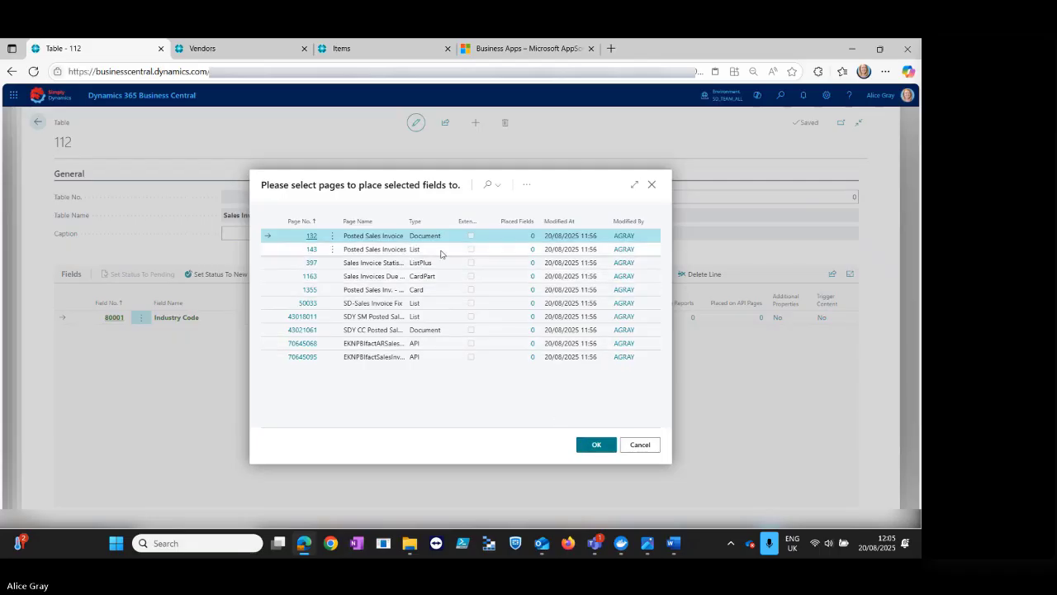
pyautogui.keyDown('shift'); pyautogui.click(441, 251); pyautogui.keyUp('shift')
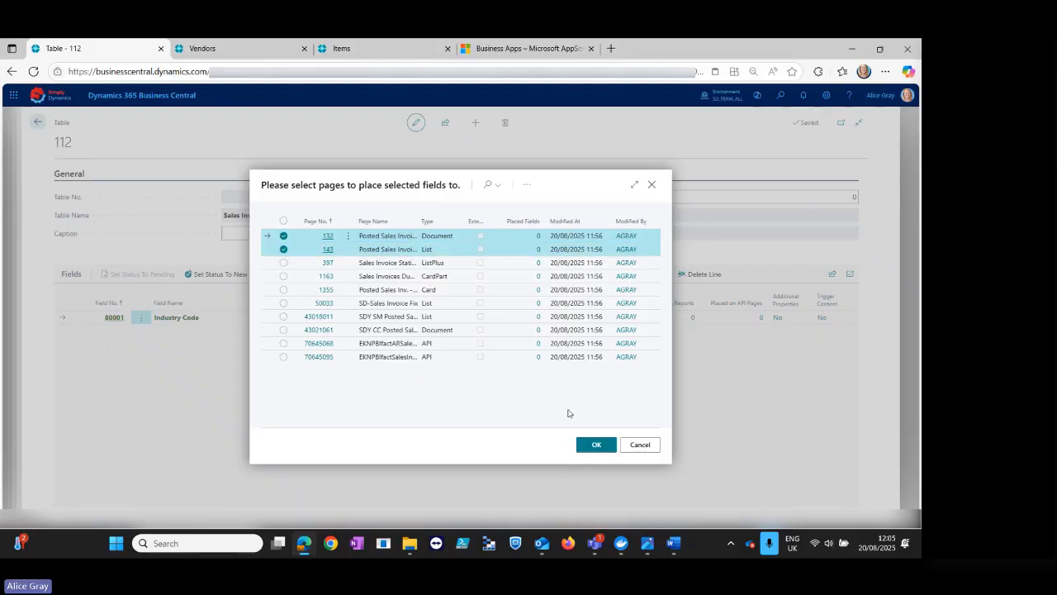
pyautogui.click(595, 447)
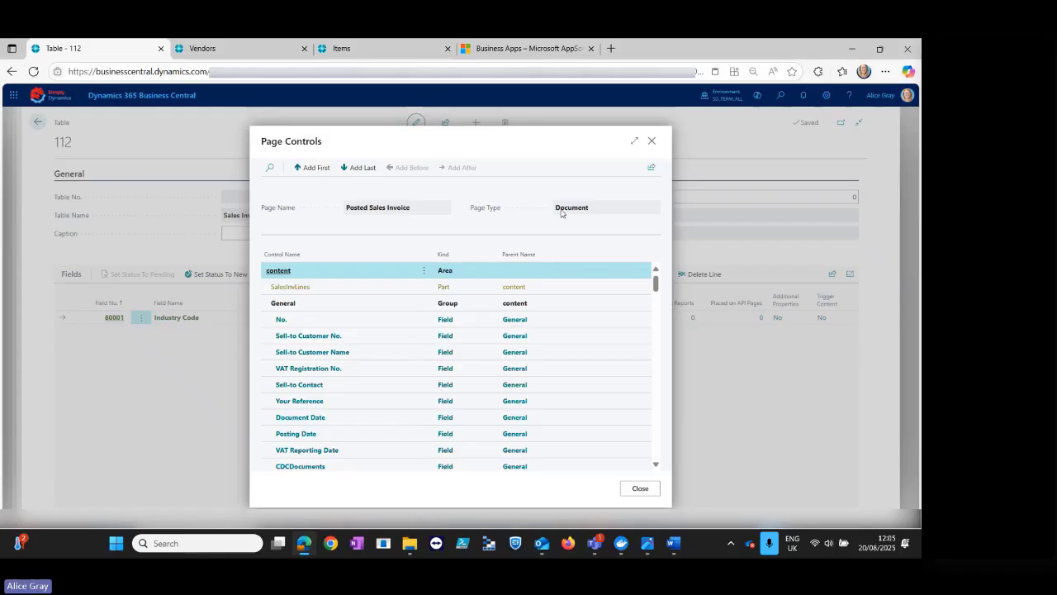
# Place Industry Code after VAT Registration No. on the Posted Sales Invoice page and after Order No. on the Posted Sales Invoices list.
pyautogui.click(380, 340)
pyautogui.click(387, 353)
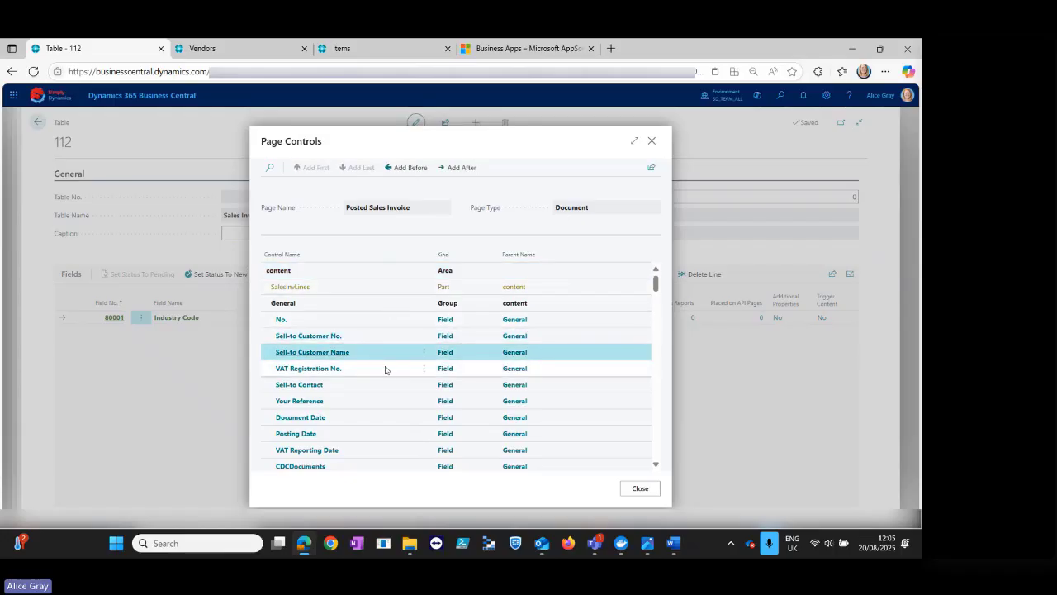
pyautogui.click(385, 370)
pyautogui.scroll(-2, 413, 442)
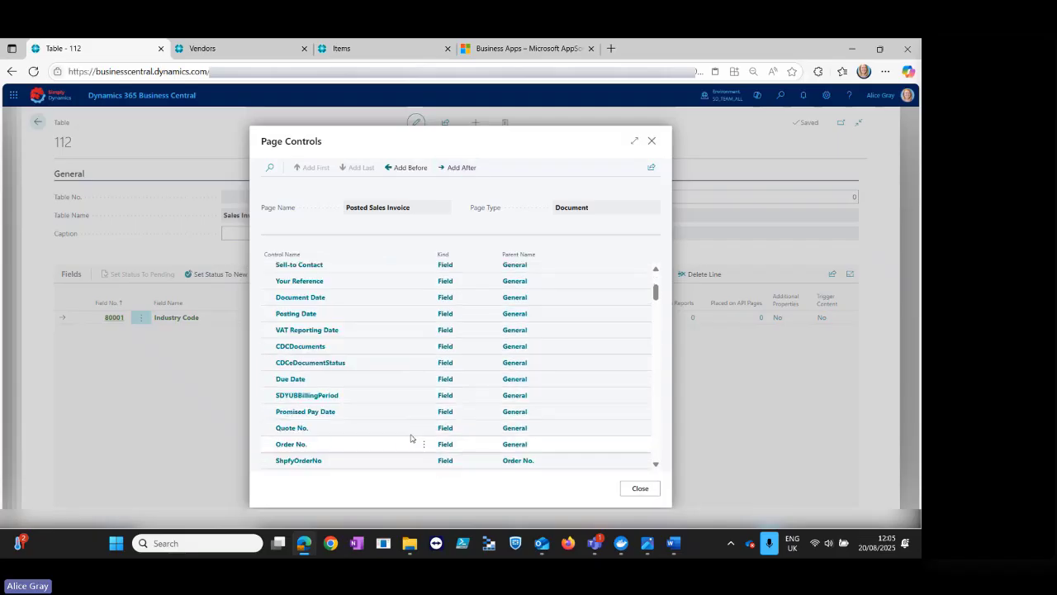
pyautogui.scroll(-2, 410, 438)
pyautogui.scroll(4, 411, 438)
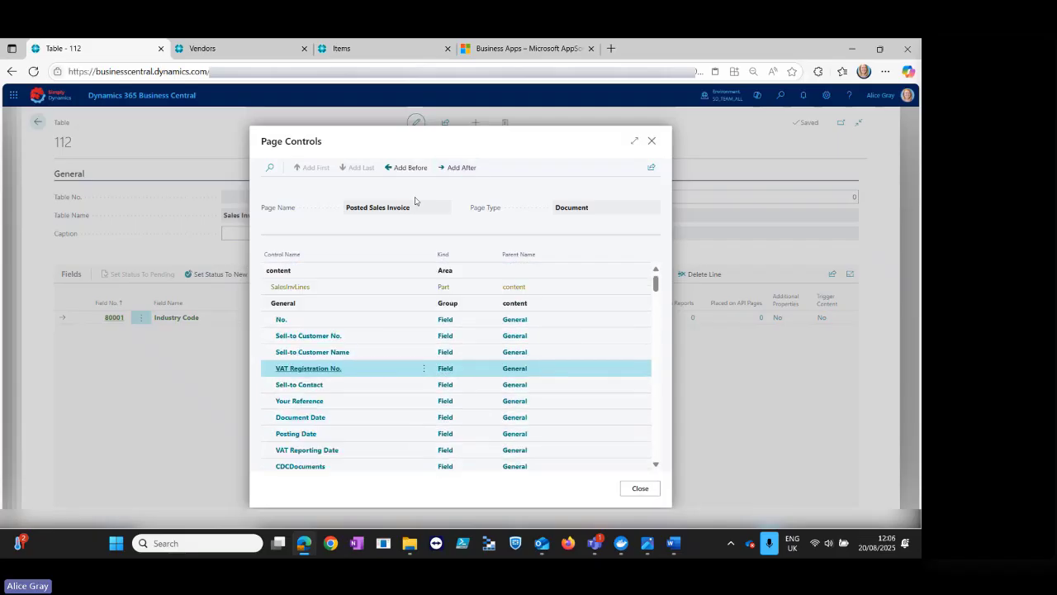
pyautogui.click(462, 168)
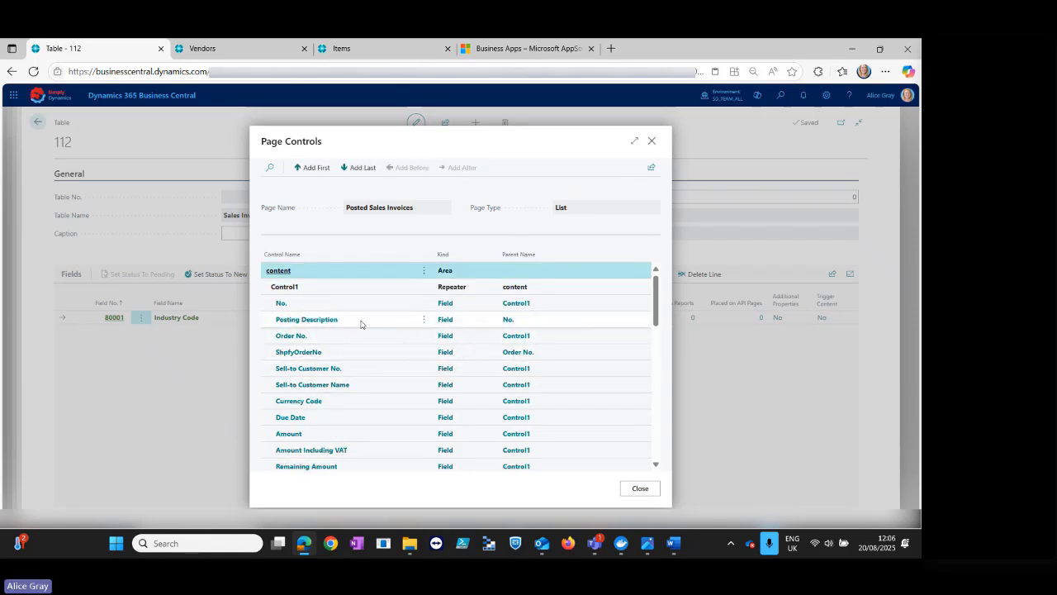
pyautogui.click(366, 337)
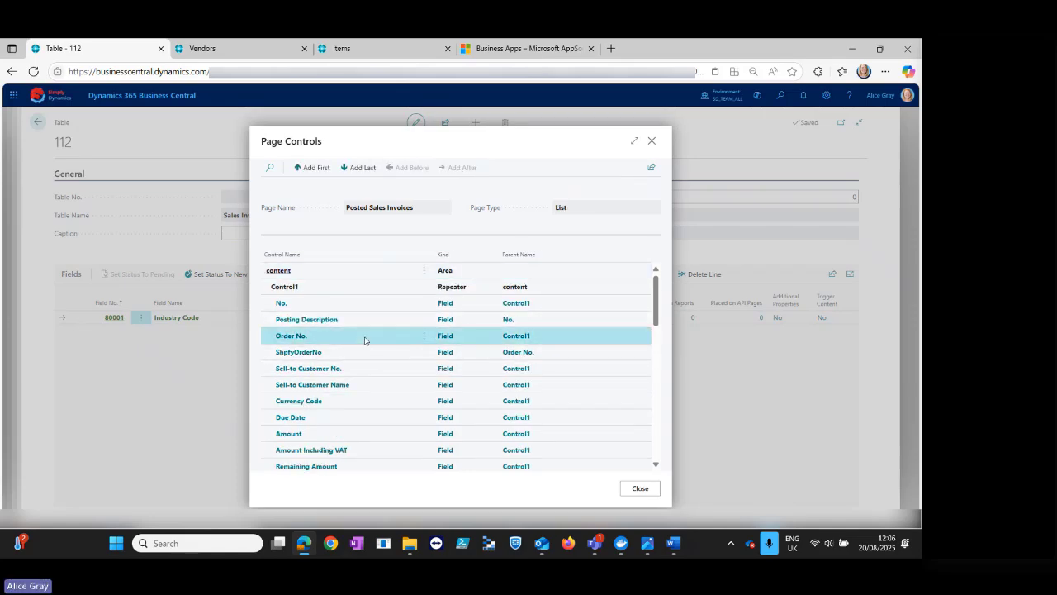
pyautogui.click(455, 168)
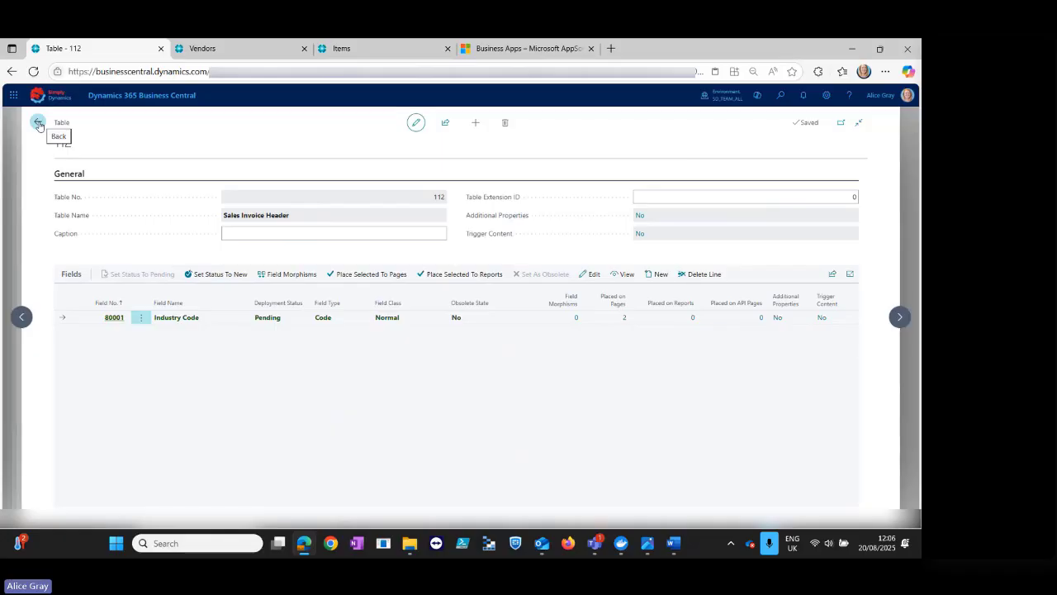
# Return through the table cards and field morphisms to the SD Easy Customise Setup and publish the extension app.
pyautogui.click(38, 124)
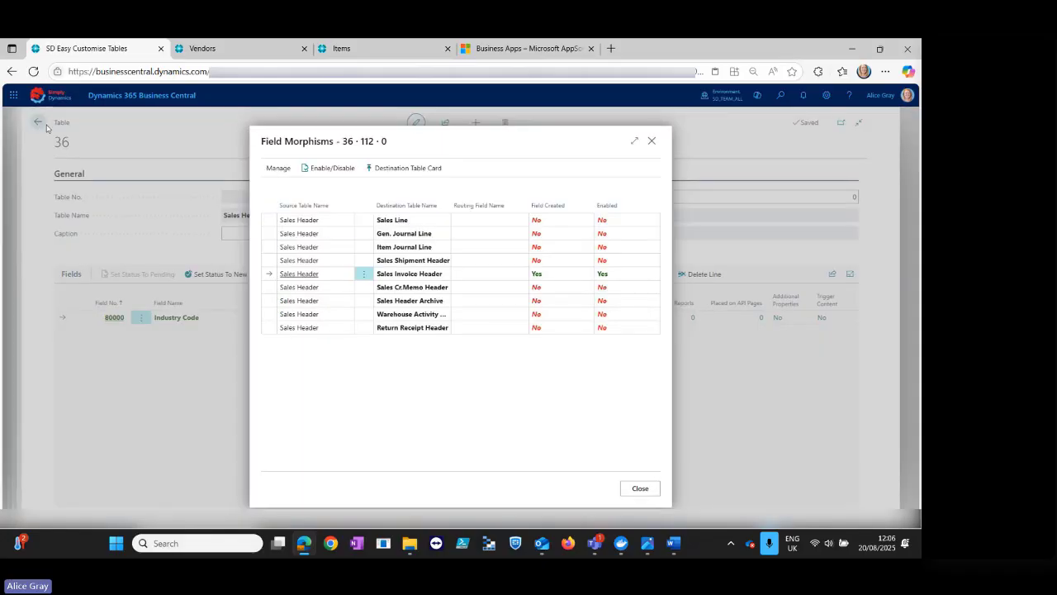
pyautogui.click(639, 489)
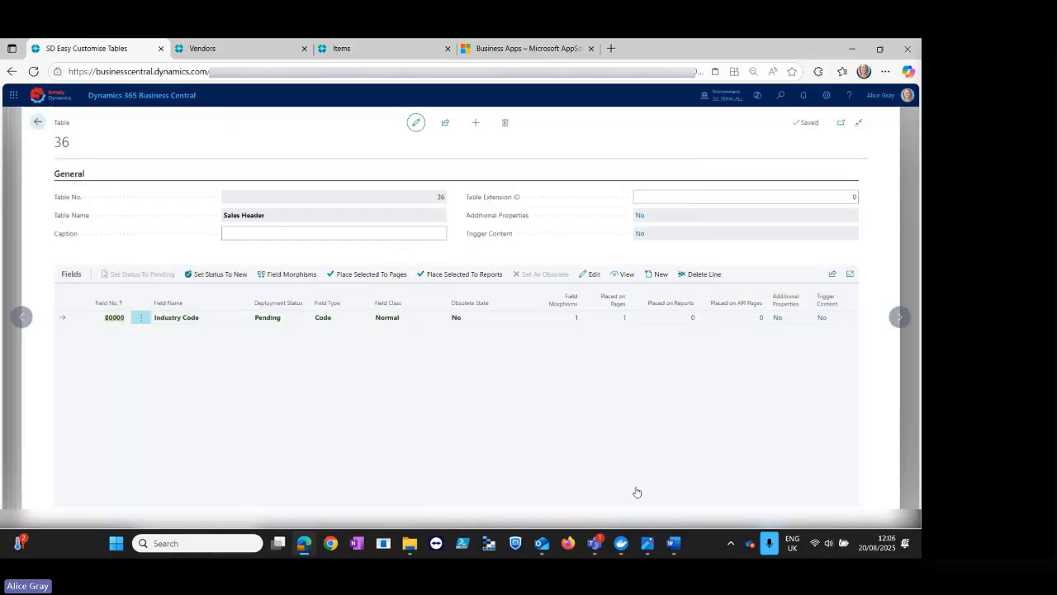
pyautogui.click(38, 124)
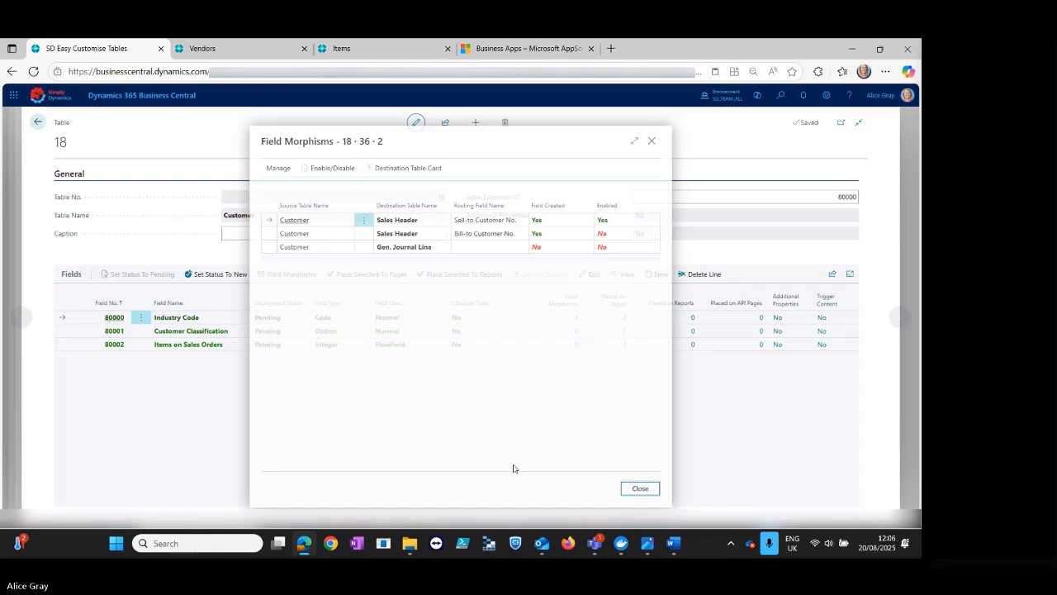
pyautogui.click(641, 488)
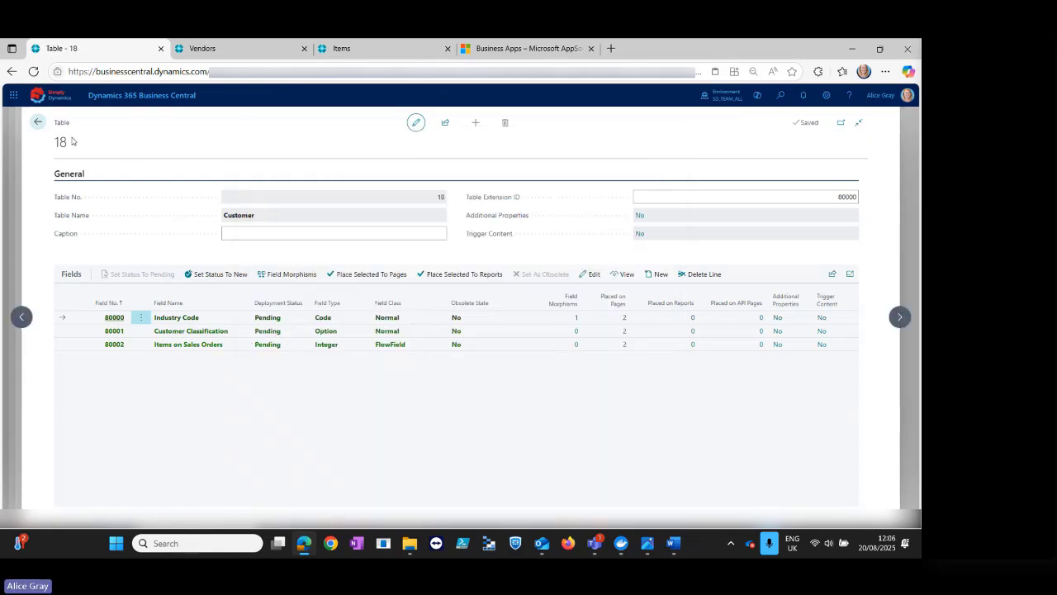
pyautogui.click(38, 122)
pyautogui.click(42, 125)
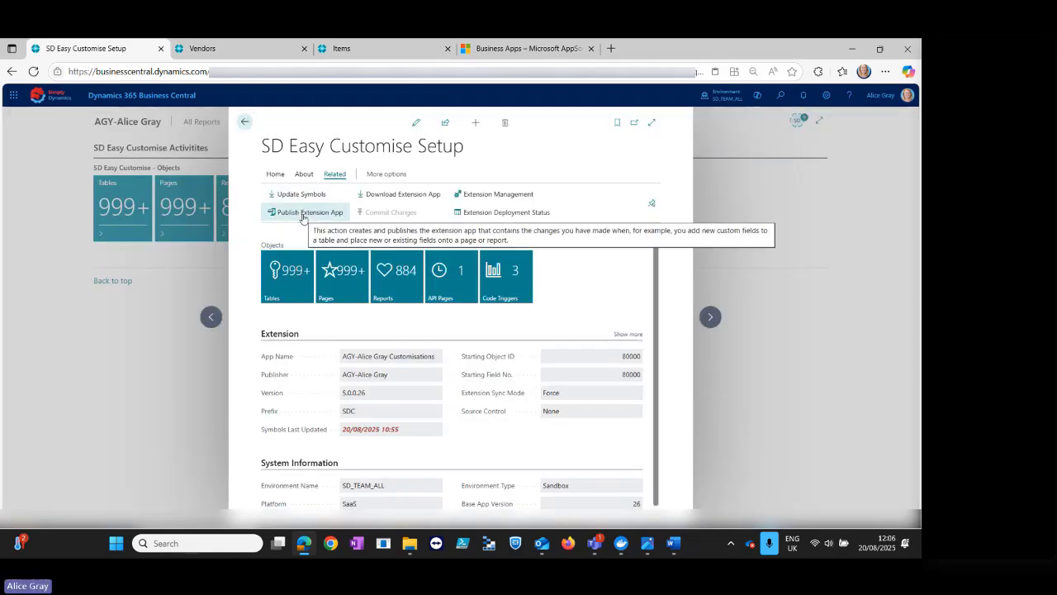
pyautogui.click(303, 218)
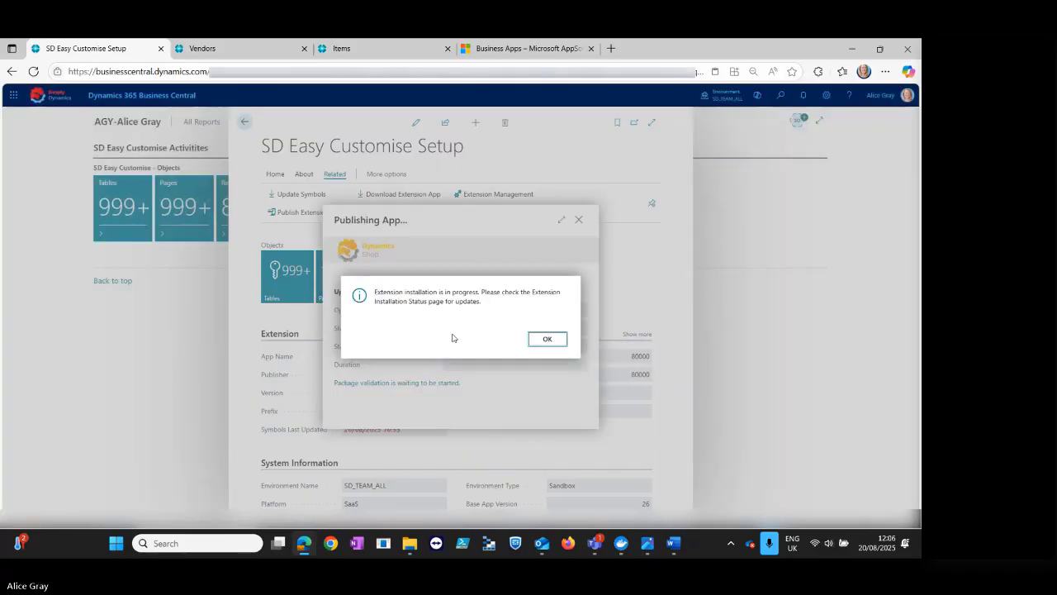
pyautogui.click(547, 339)
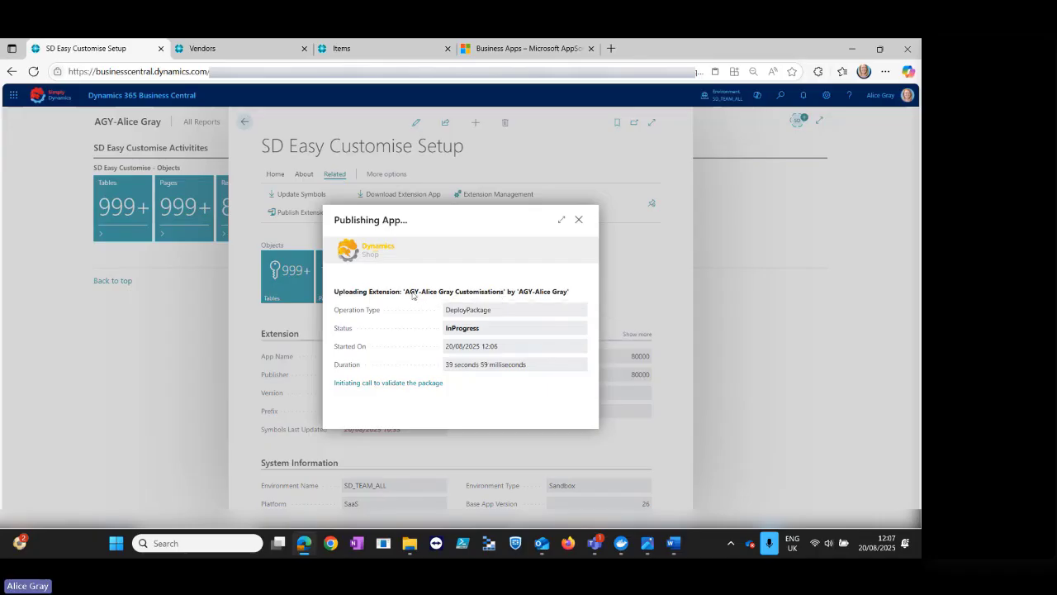
pyautogui.doubleClick(415, 293)
pyautogui.moveTo(419, 294); pyautogui.dragTo(506, 294)
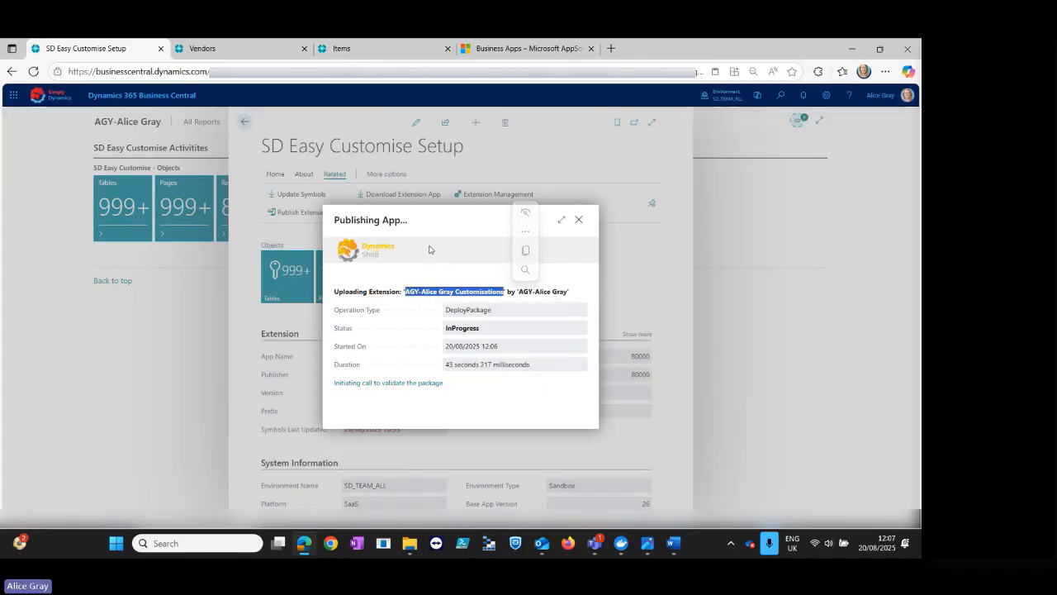
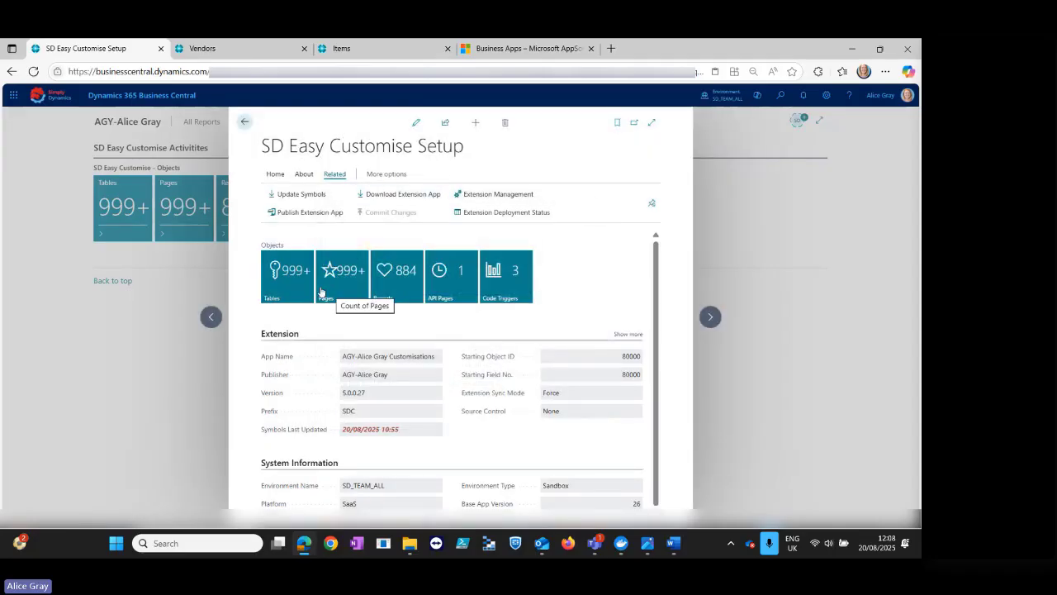
# Search for customers, open the Customers list, and open the Adatum Corporation customer card.
pyautogui.click(781, 96)
pyautogui.write('cust')
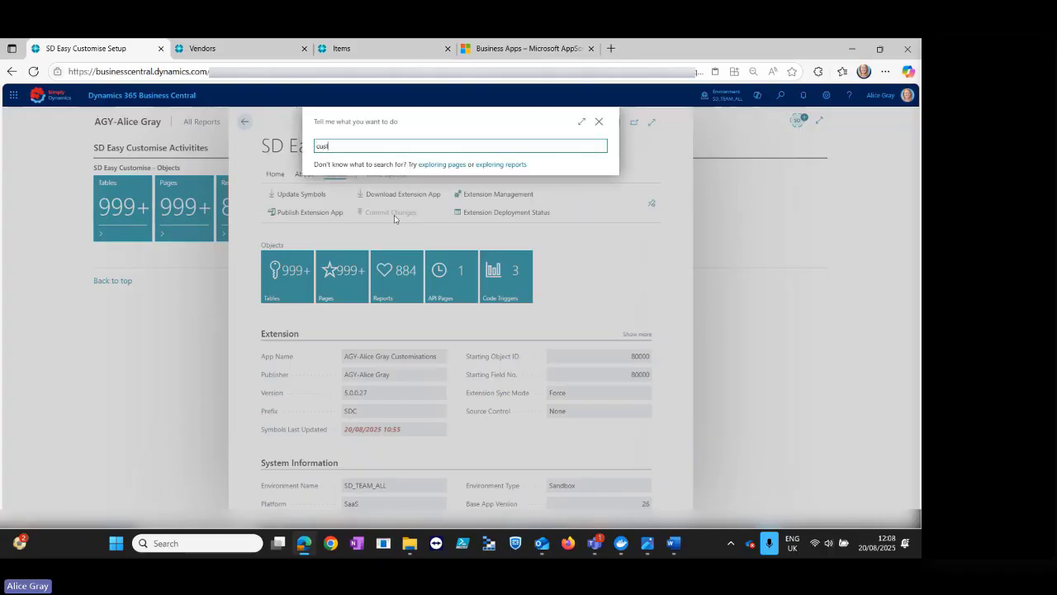
pyautogui.write('omers')
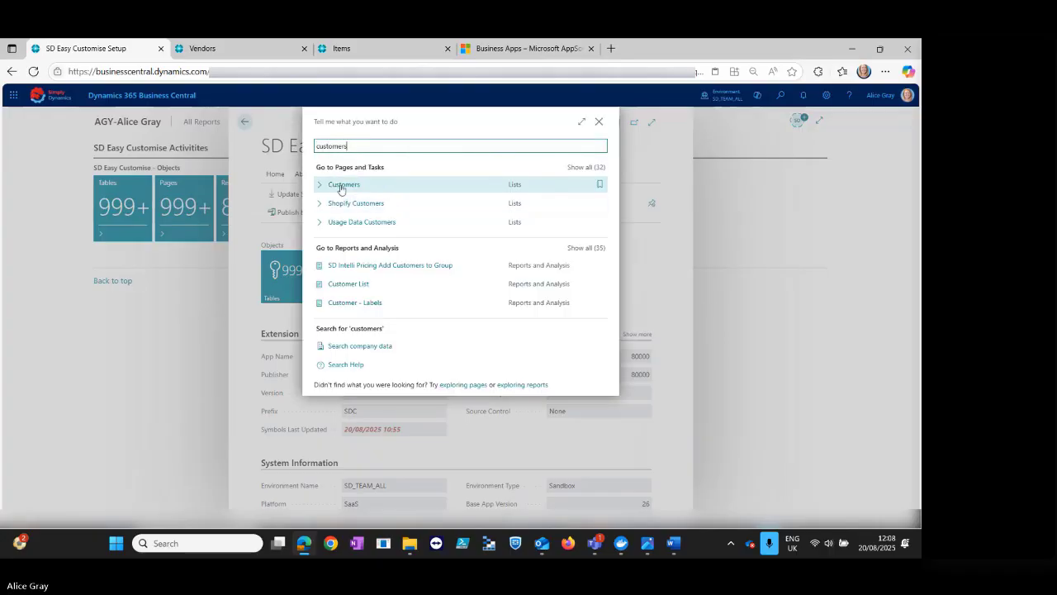
pyautogui.press('Return')
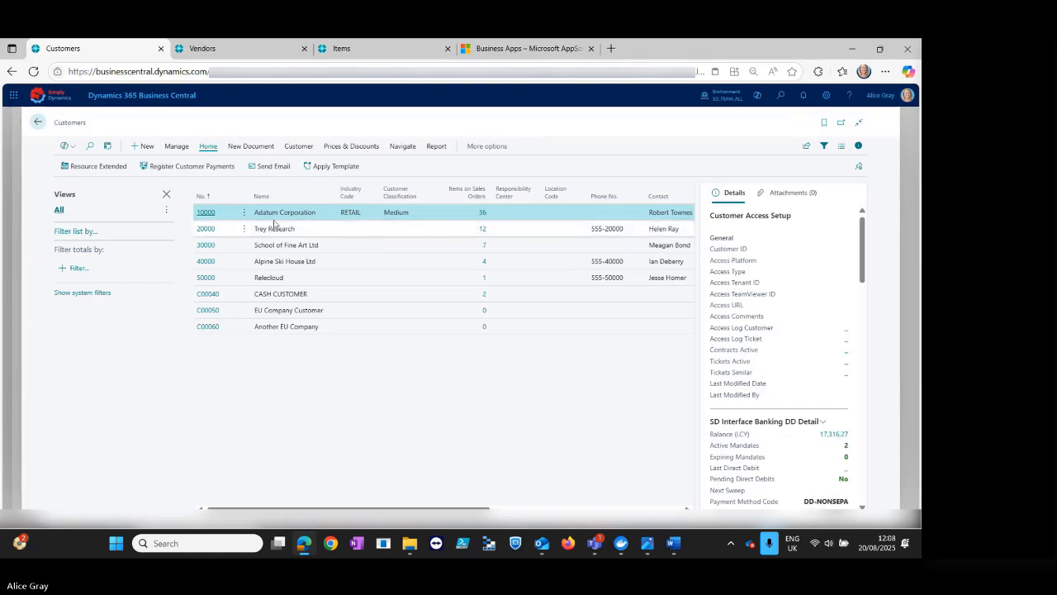
pyautogui.click(205, 213)
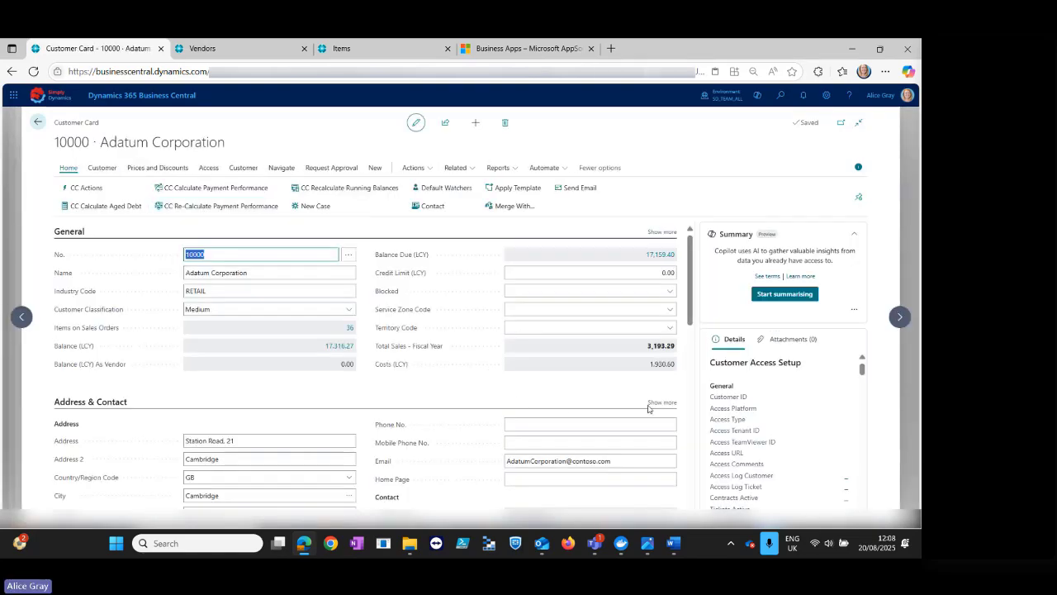
# Open the ongoing sales orders from Adatum Corporation's Sell-to Customer Sales History.
pyautogui.scroll(-10, 767, 444)
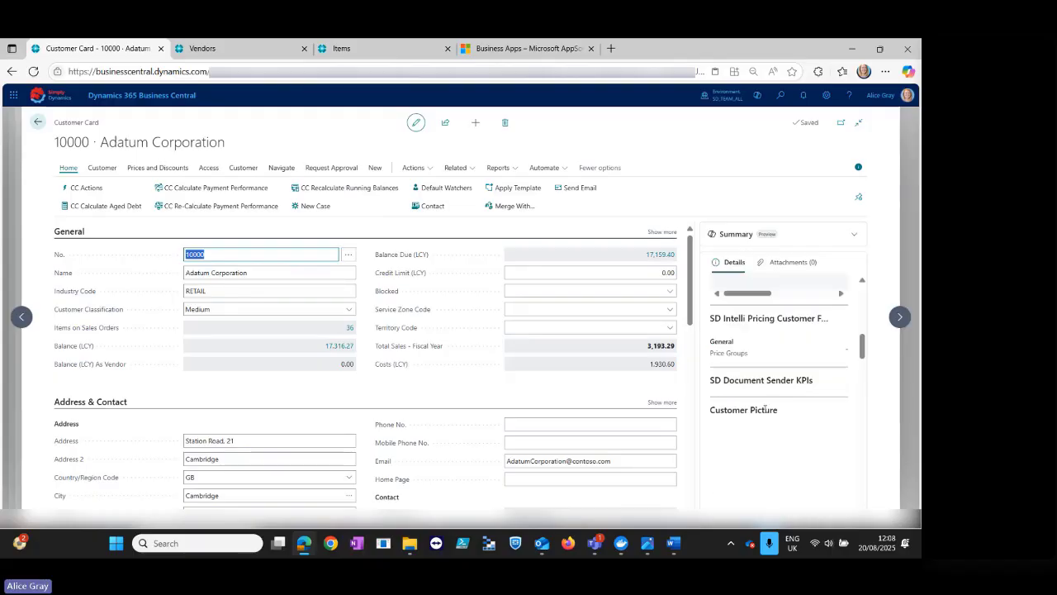
pyautogui.scroll(-5, 766, 409)
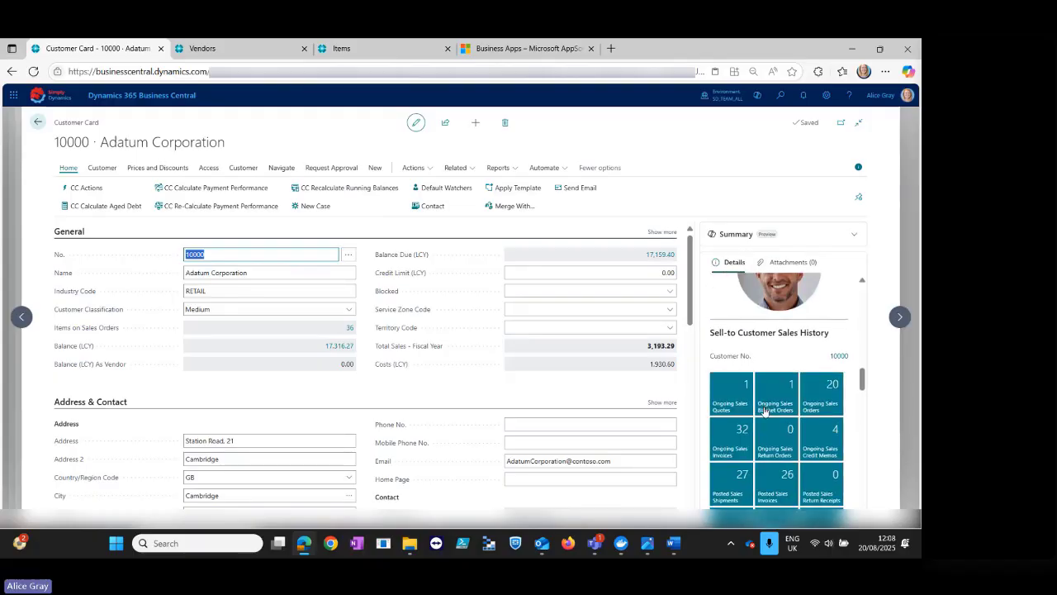
pyautogui.scroll(-1, 766, 409)
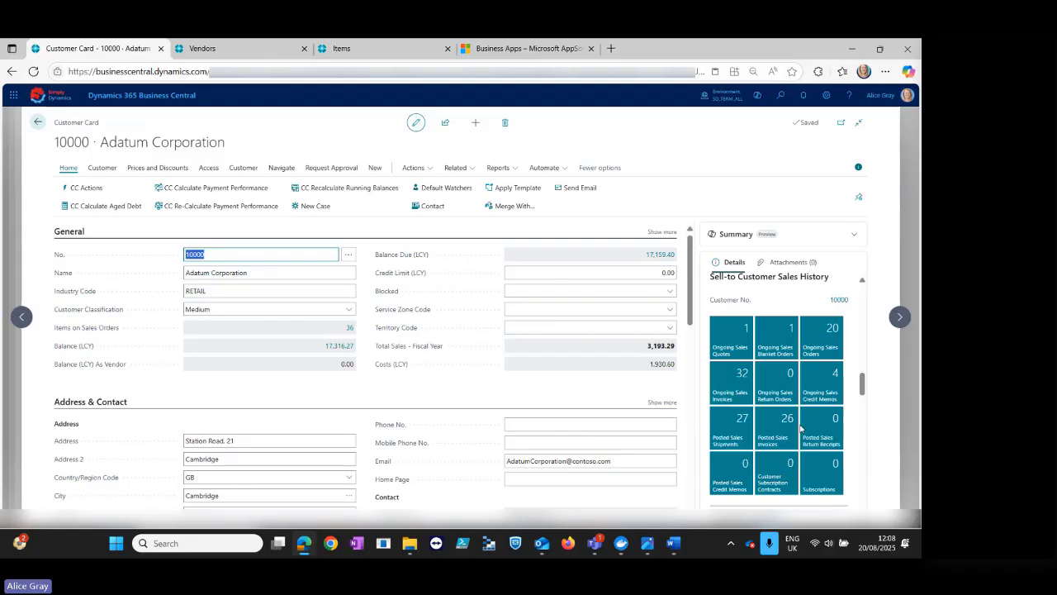
pyautogui.click(819, 353)
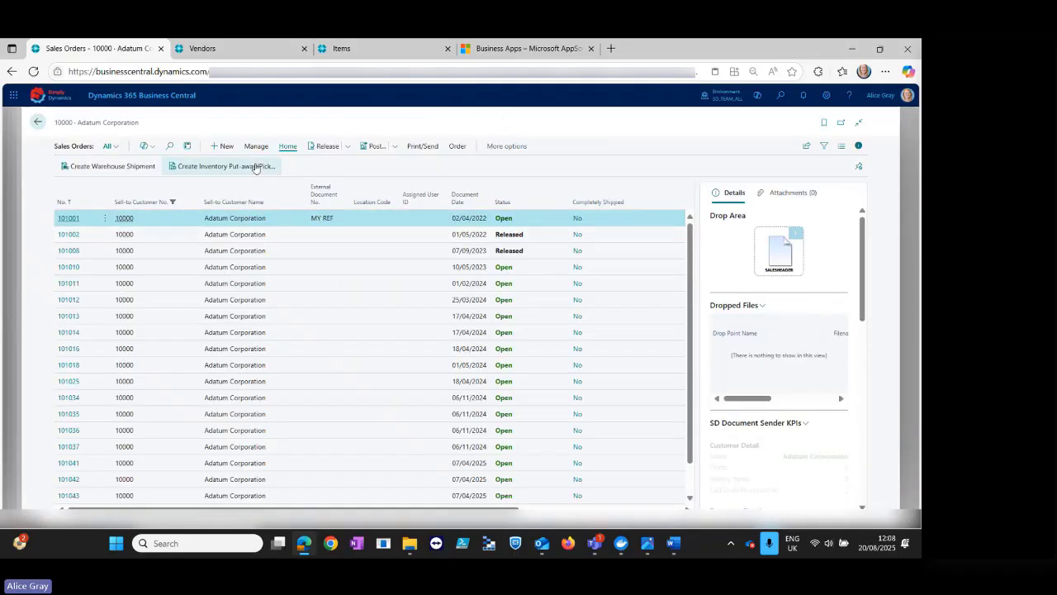
# Reload the sales orders list, create a new sales order for Adatum Corporation, and dismiss the overdue balance notice.
pyautogui.click(225, 147)
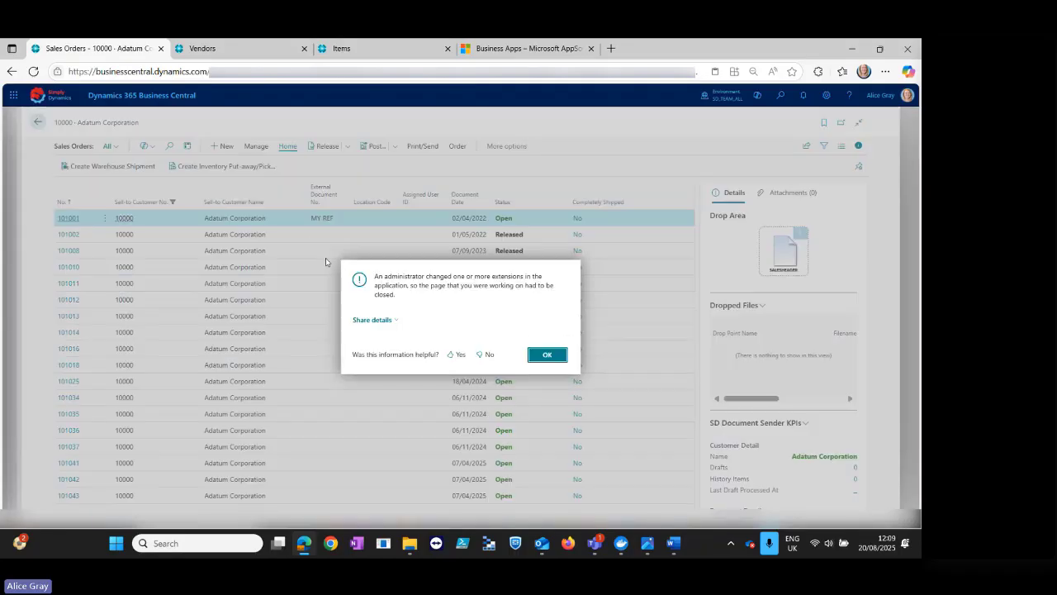
pyautogui.click(547, 354)
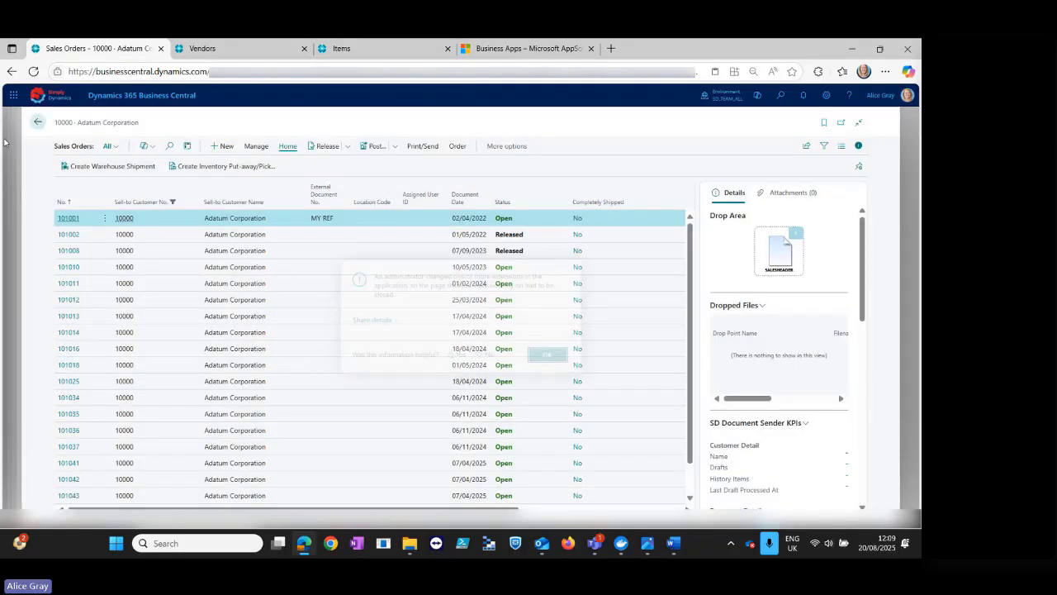
pyautogui.click(34, 73)
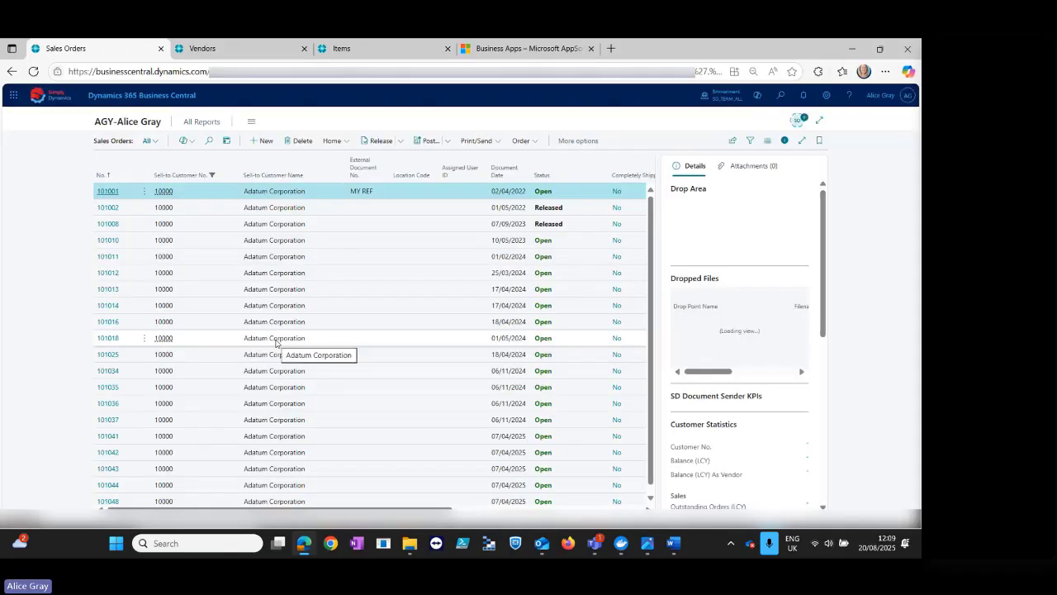
pyautogui.click(262, 143)
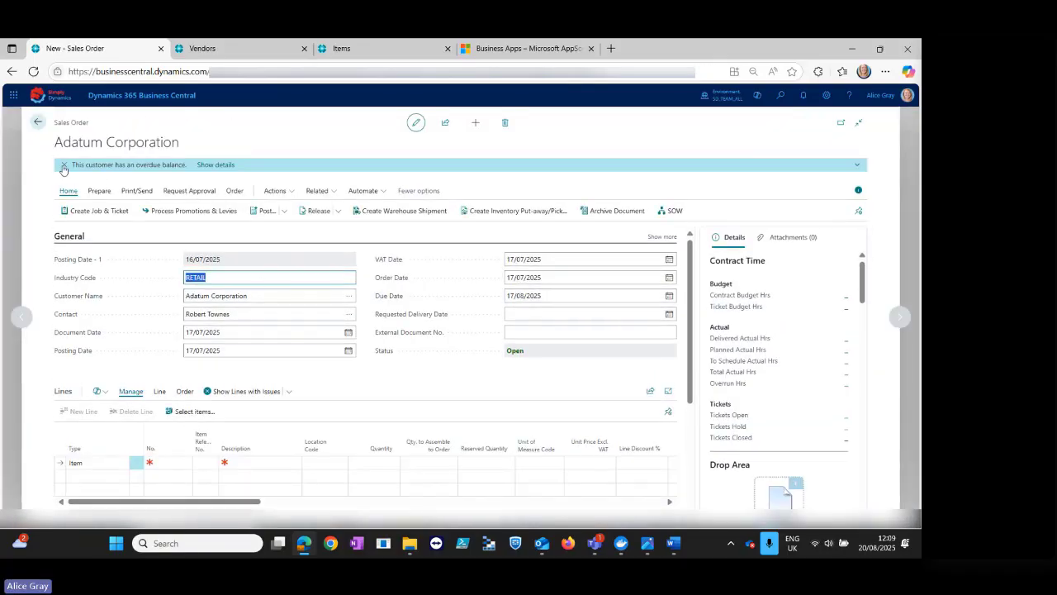
pyautogui.click(63, 166)
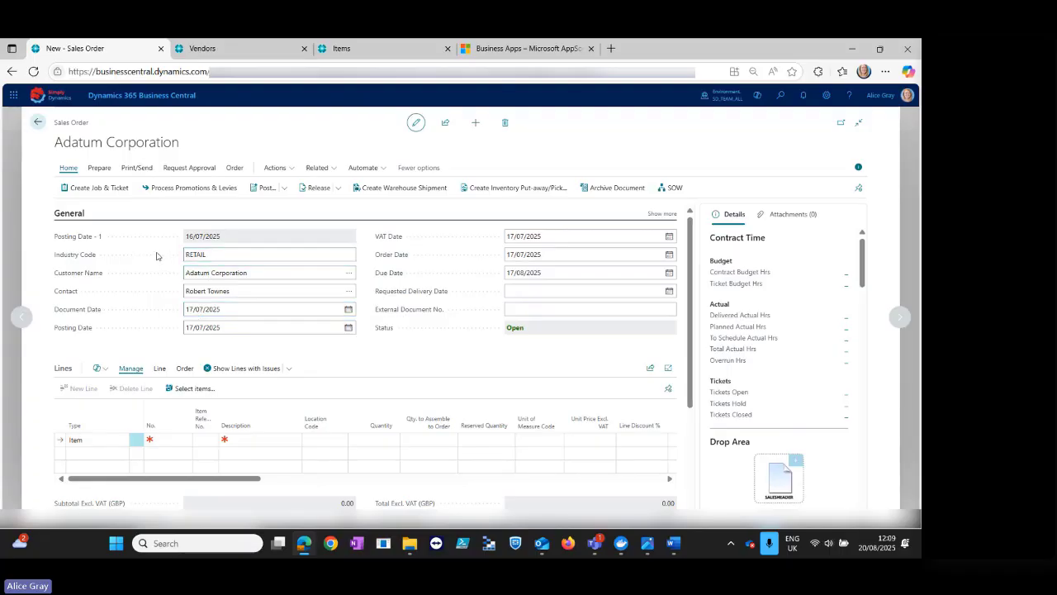
pyautogui.click(224, 257)
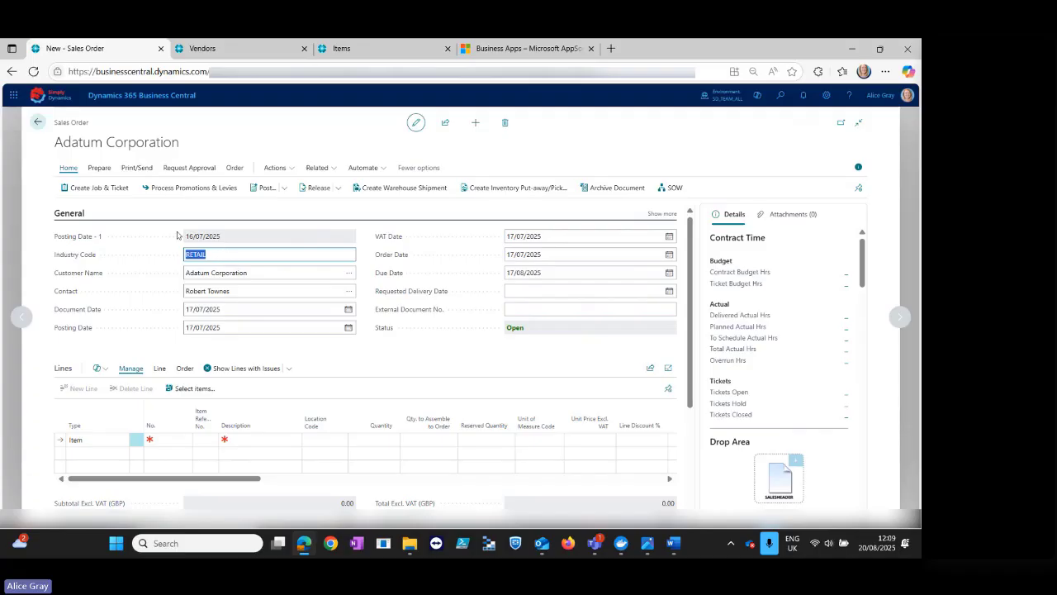
# Add item 1925-W (Conference Bundle 1-6) to the sales order's first line with a quantity of 1.
pyautogui.click(169, 439)
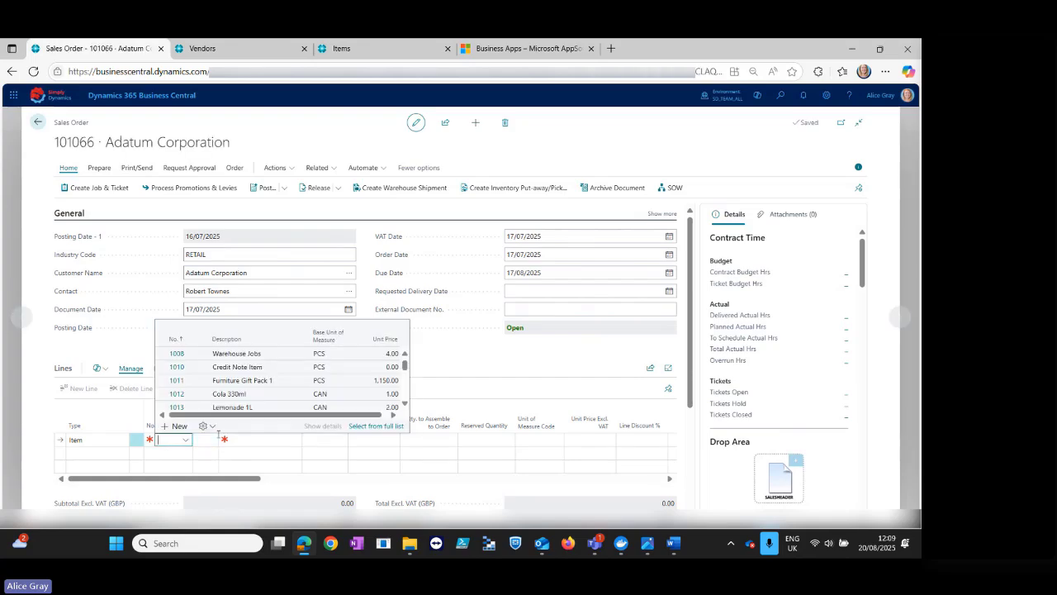
pyautogui.scroll(-3, 225, 393)
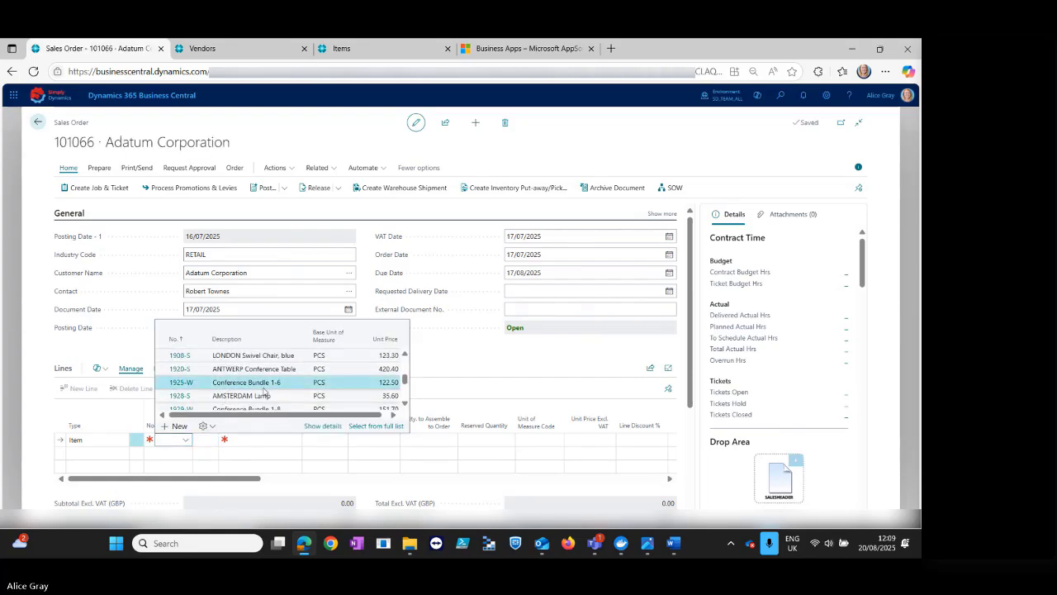
pyautogui.click(225, 382)
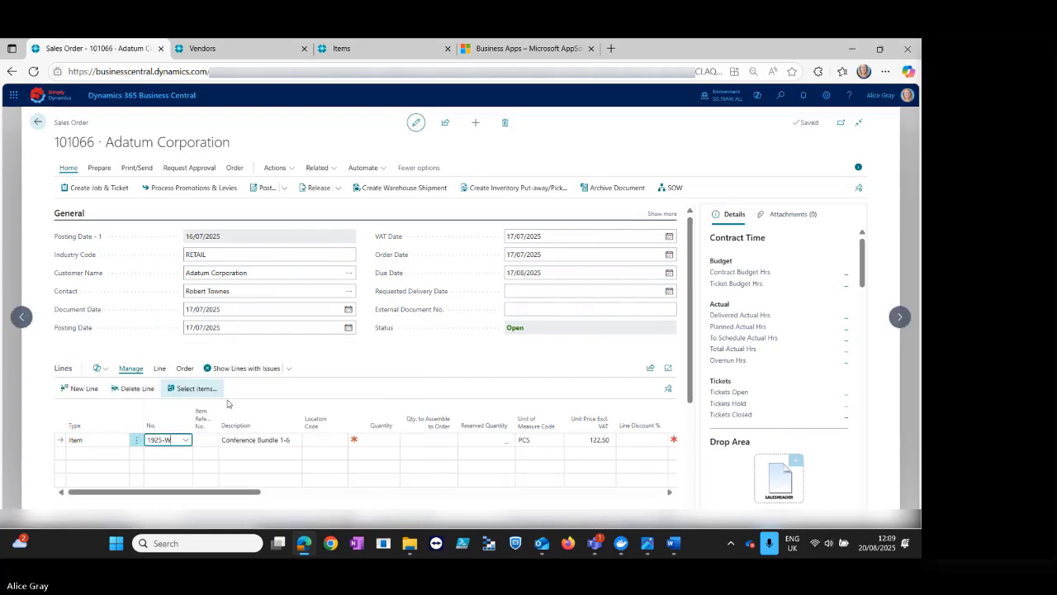
pyautogui.click(374, 441)
pyautogui.write('1')
pyautogui.press('Tab')
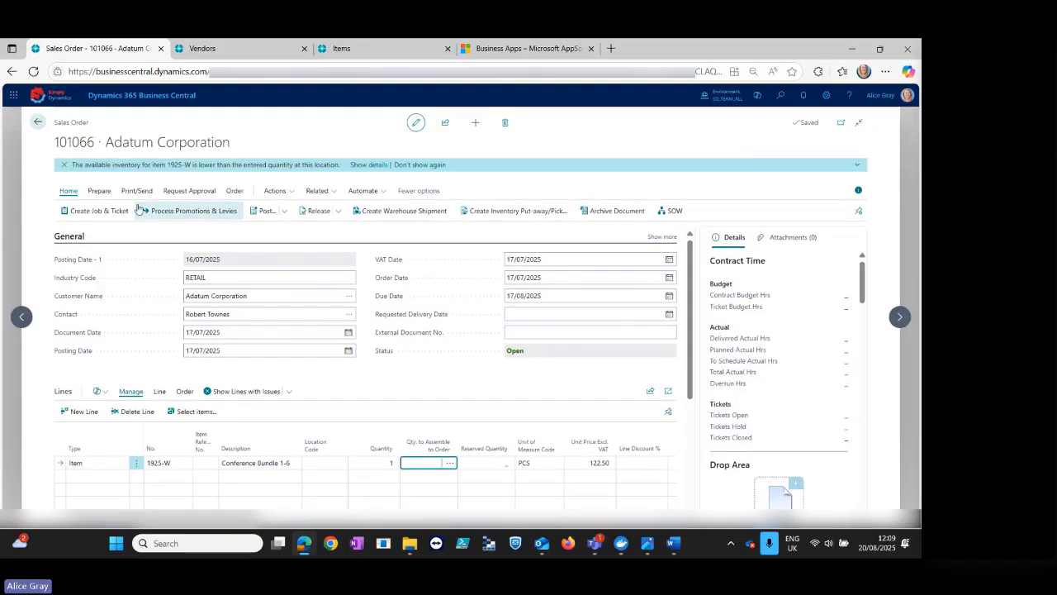
# Post the Adatum Corporation sales order and open the resulting posted sales invoice.
pyautogui.click(100, 192)
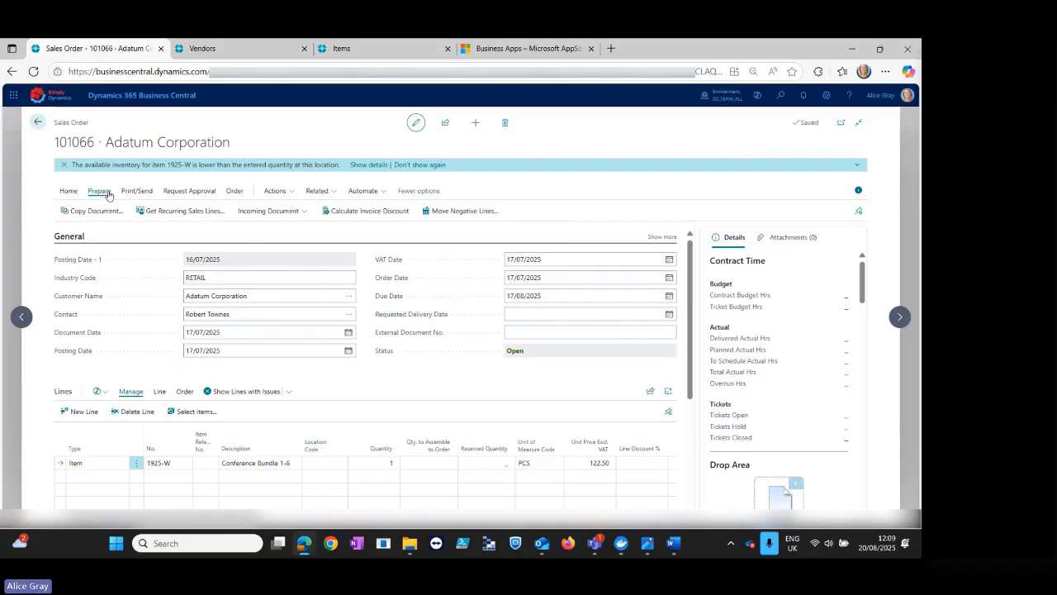
pyautogui.click(77, 193)
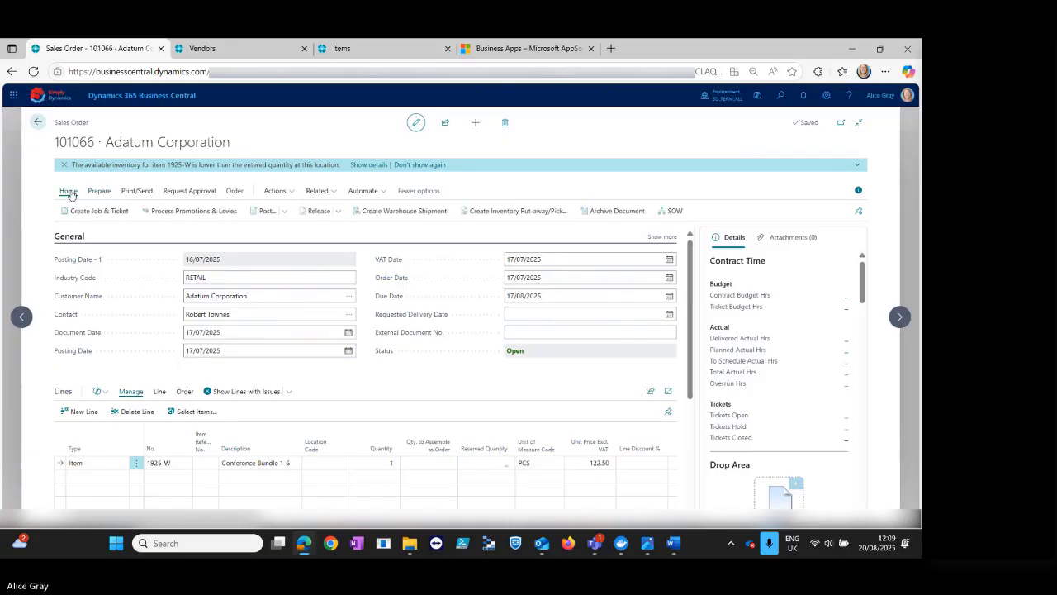
pyautogui.click(285, 213)
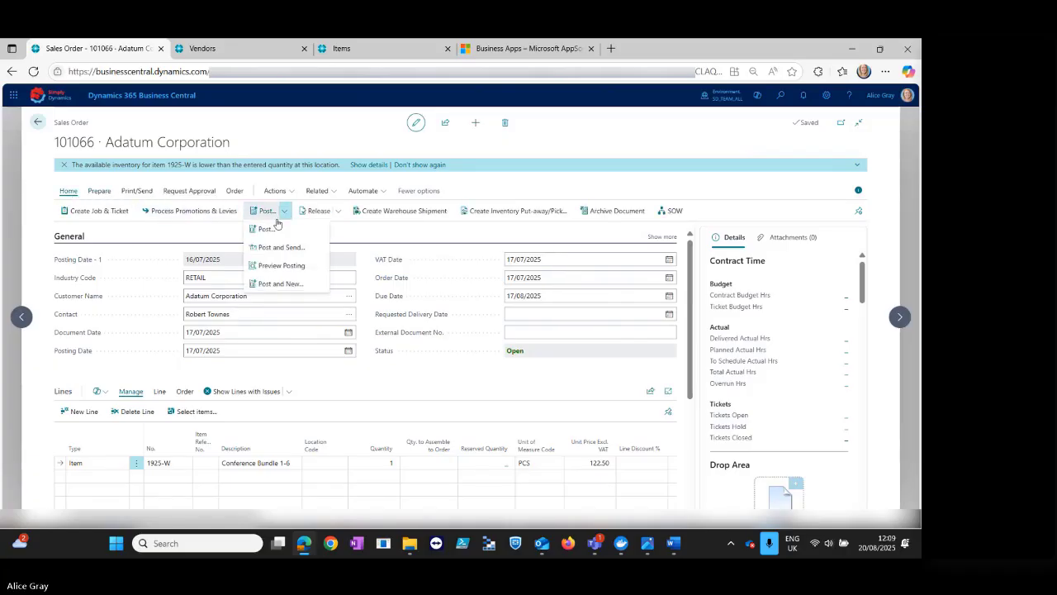
pyautogui.click(266, 229)
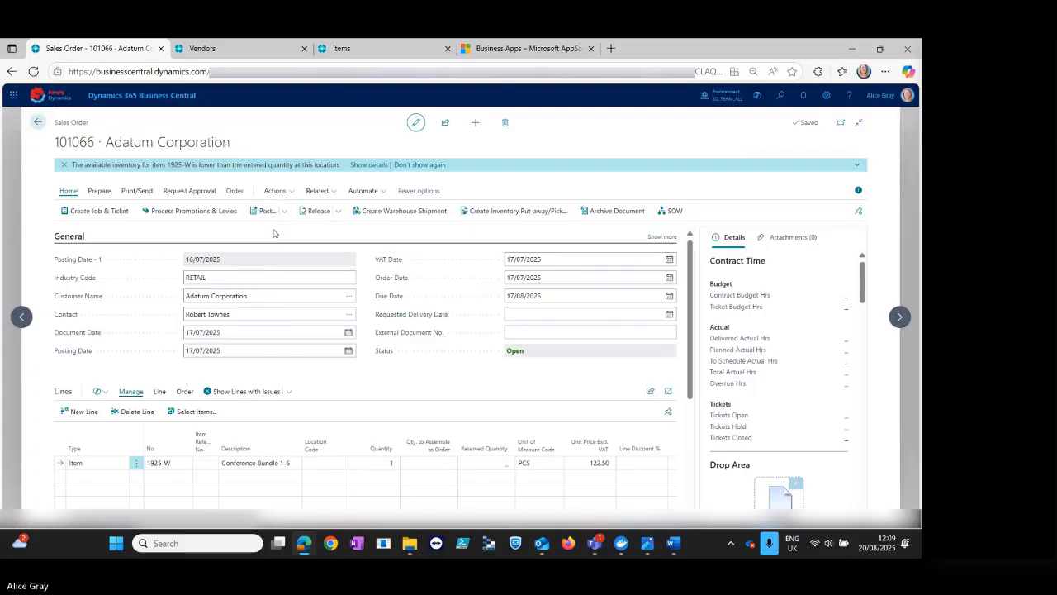
pyautogui.click(506, 347)
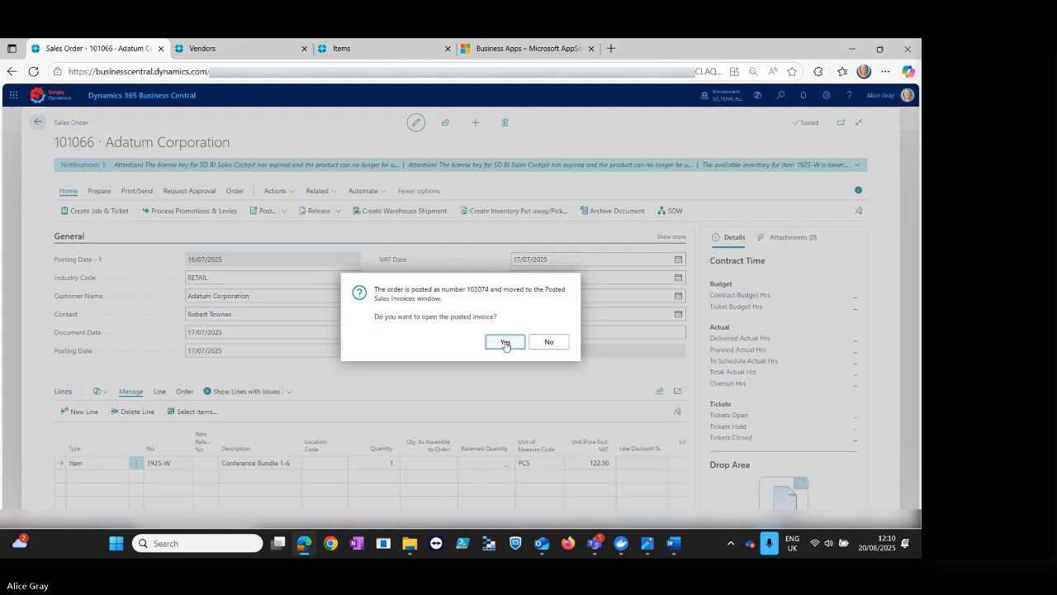
pyautogui.click(506, 343)
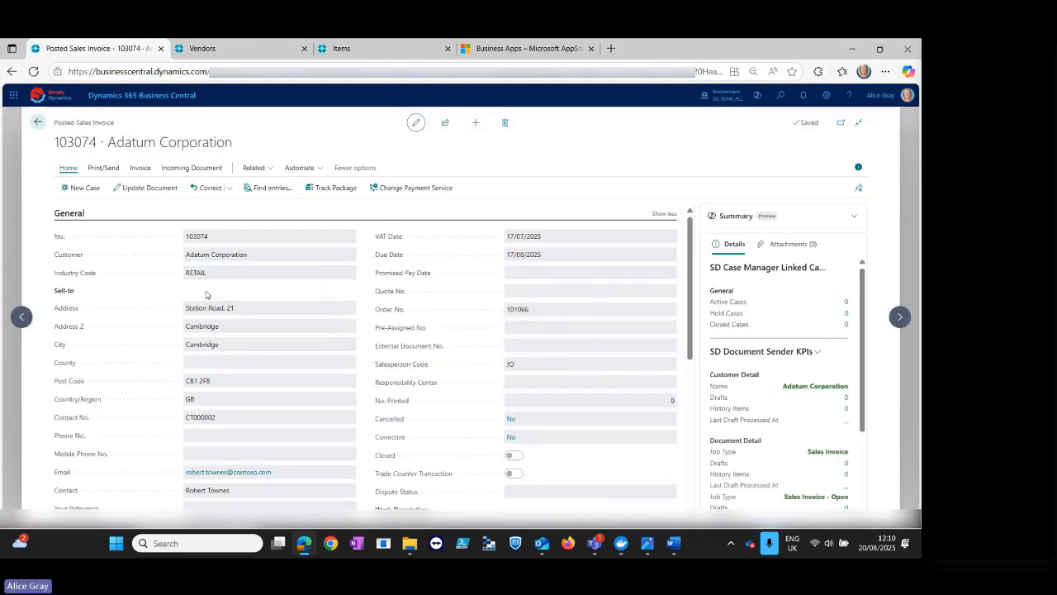
# Leave the posted invoice for the role centre and view the SD Easy Customise API Pages list.
pyautogui.click(36, 125)
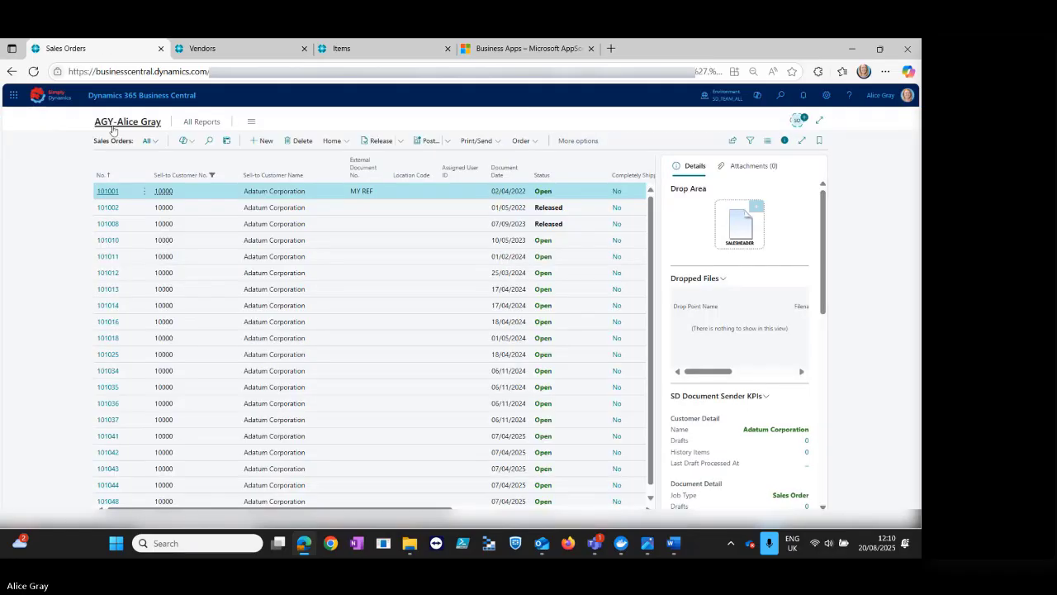
pyautogui.click(112, 126)
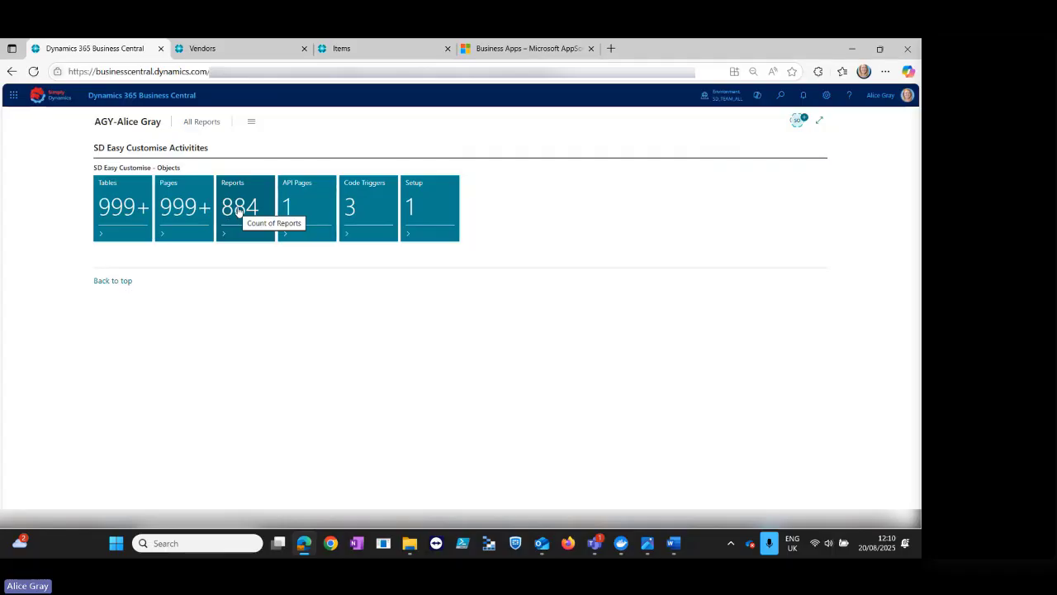
pyautogui.click(314, 215)
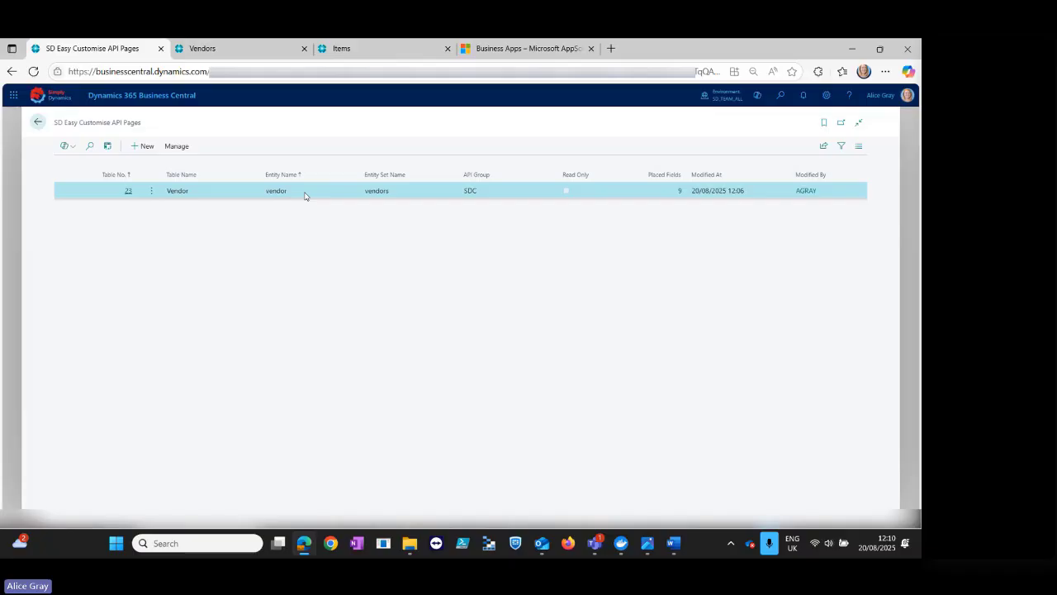
pyautogui.click(38, 121)
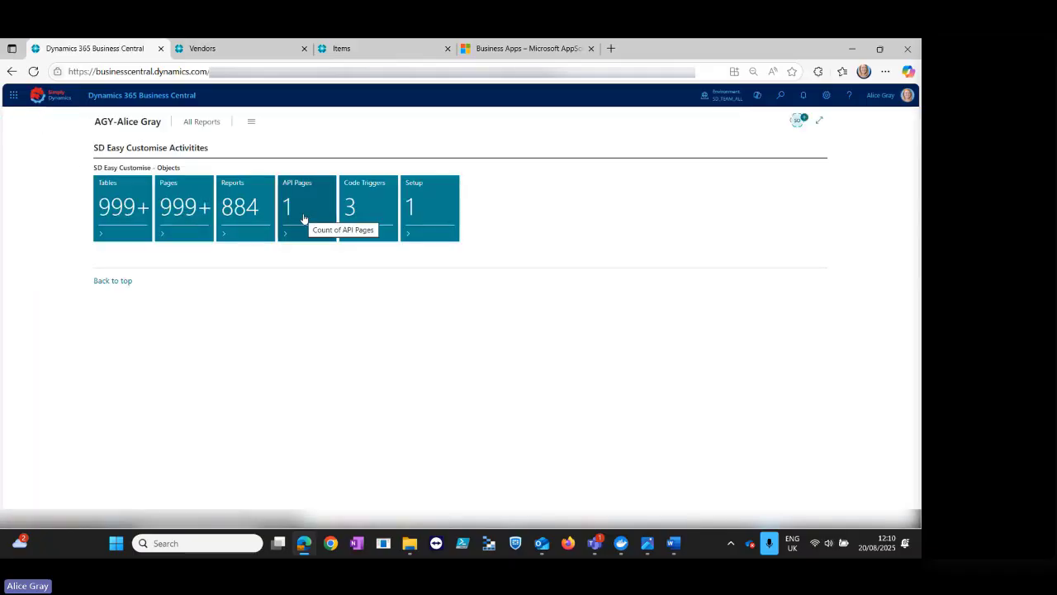
# View the code triggers list and the additional properties of the Payment Terms page, closing both without changes.
pyautogui.click(371, 215)
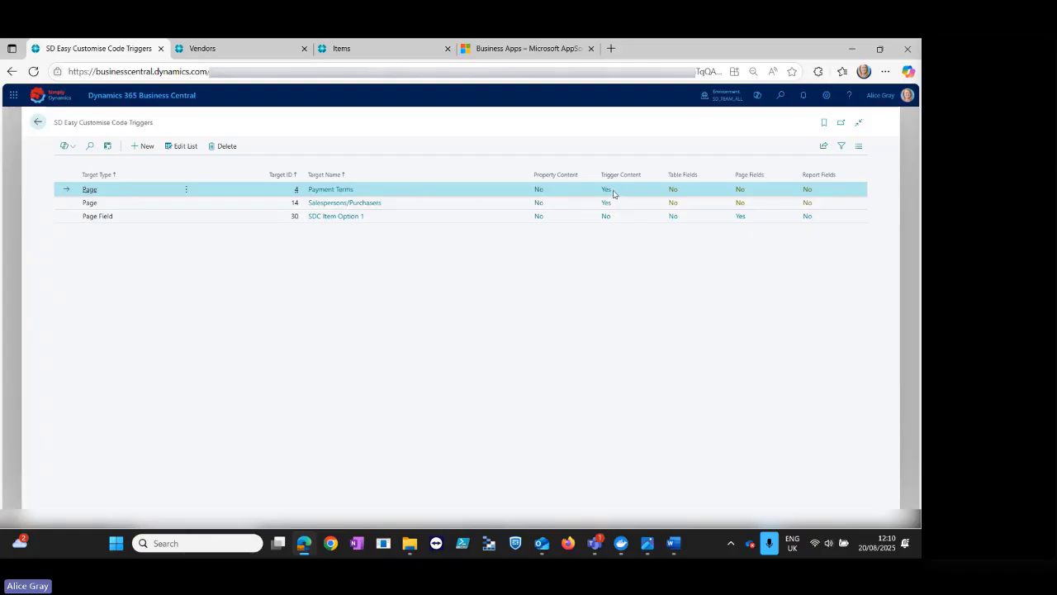
pyautogui.click(539, 197)
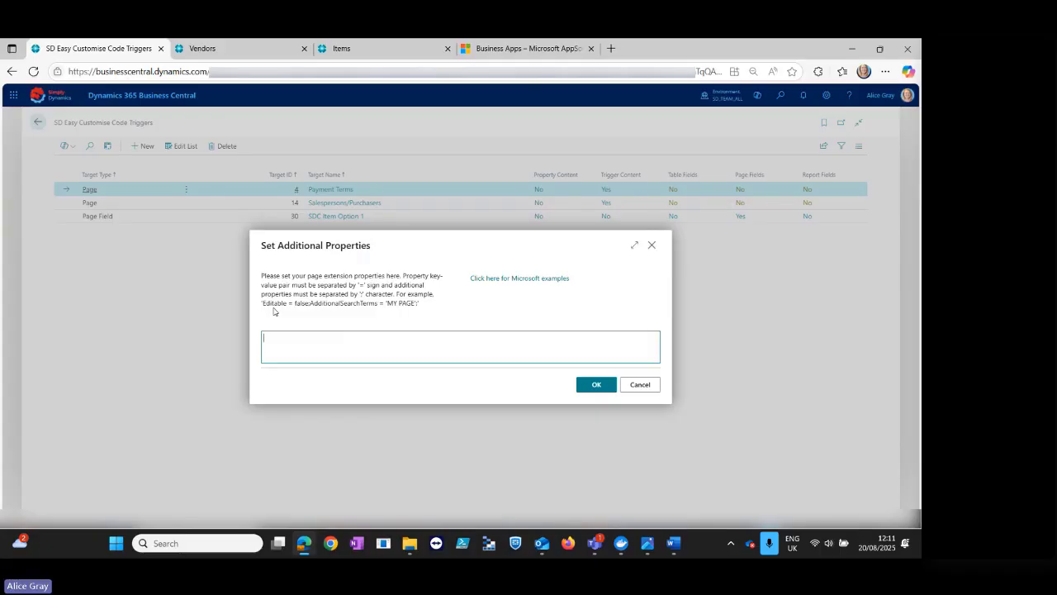
pyautogui.click(652, 244)
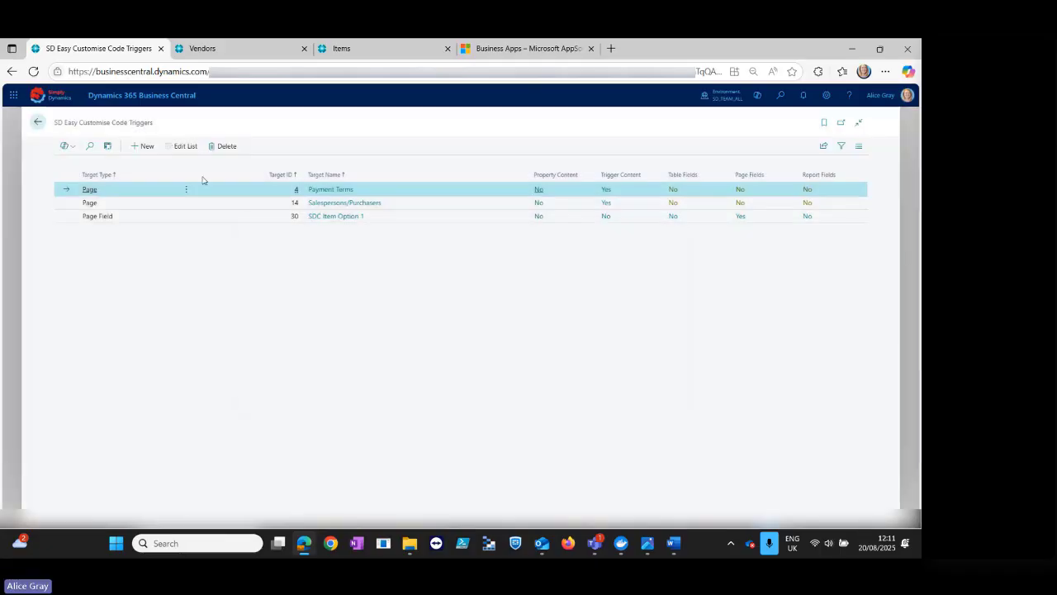
pyautogui.click(38, 122)
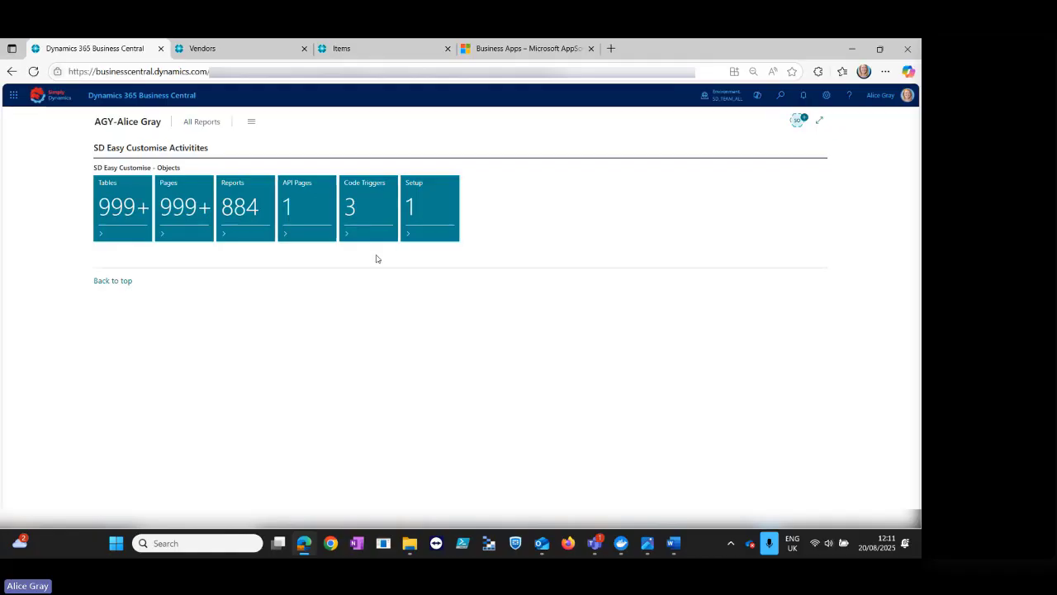
# Open the SD Easy Customise setup, agree to refresh the symbol files, and open the Microsoft device login page with its code copied.
pyautogui.click(428, 219)
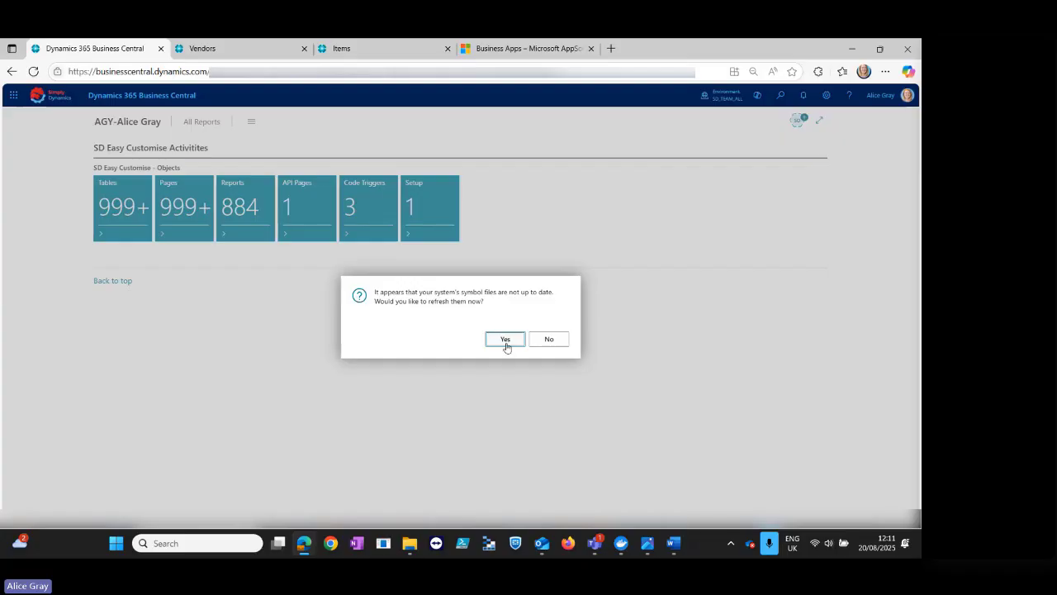
pyautogui.click(505, 342)
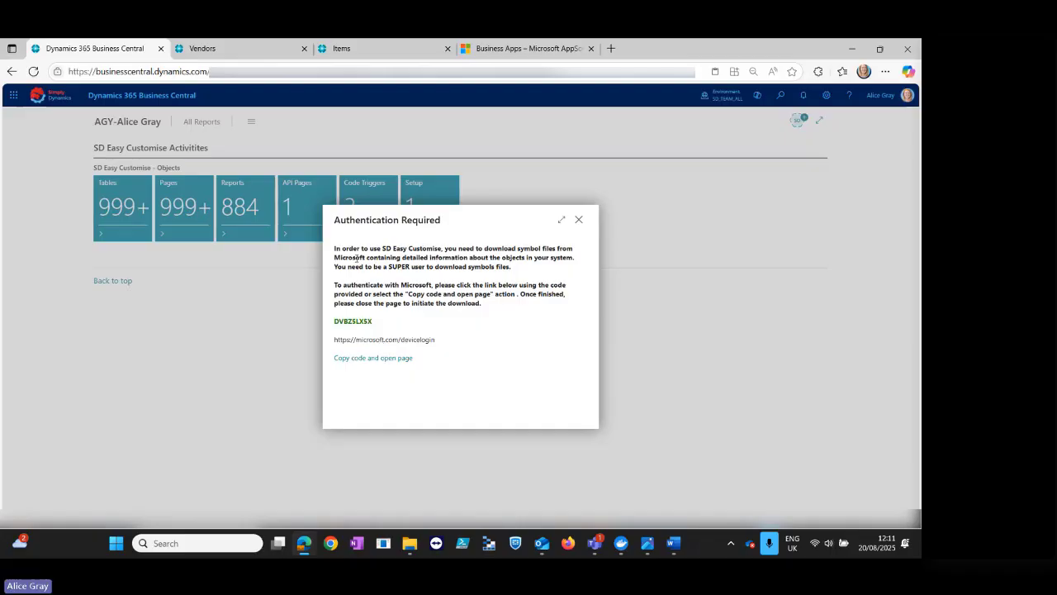
pyautogui.click(386, 360)
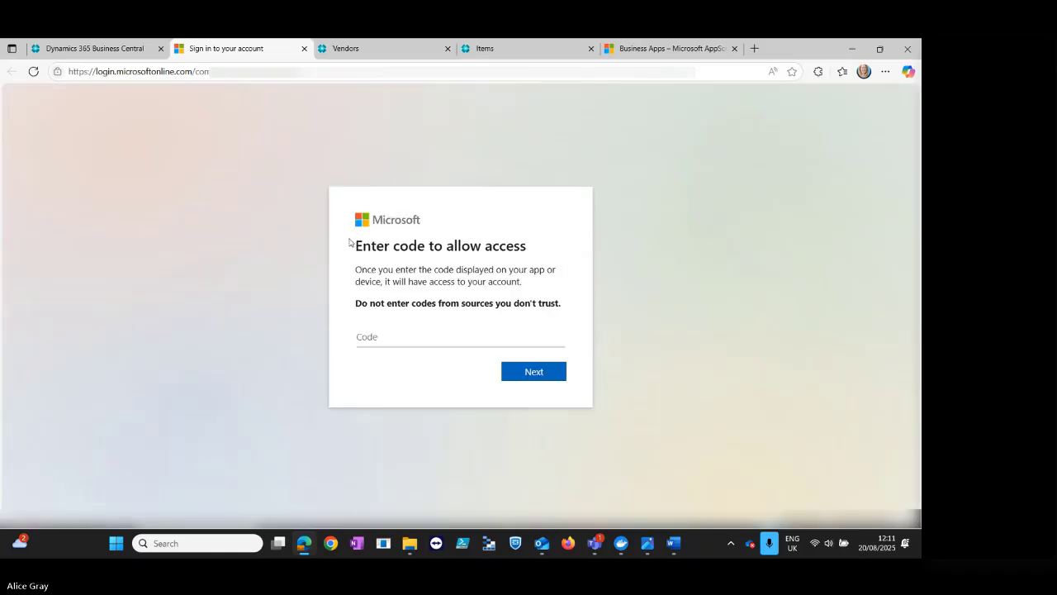
# Paste the device verification code into the Microsoft sign-in page and continue to the account selection.
pyautogui.rightClick(384, 335)
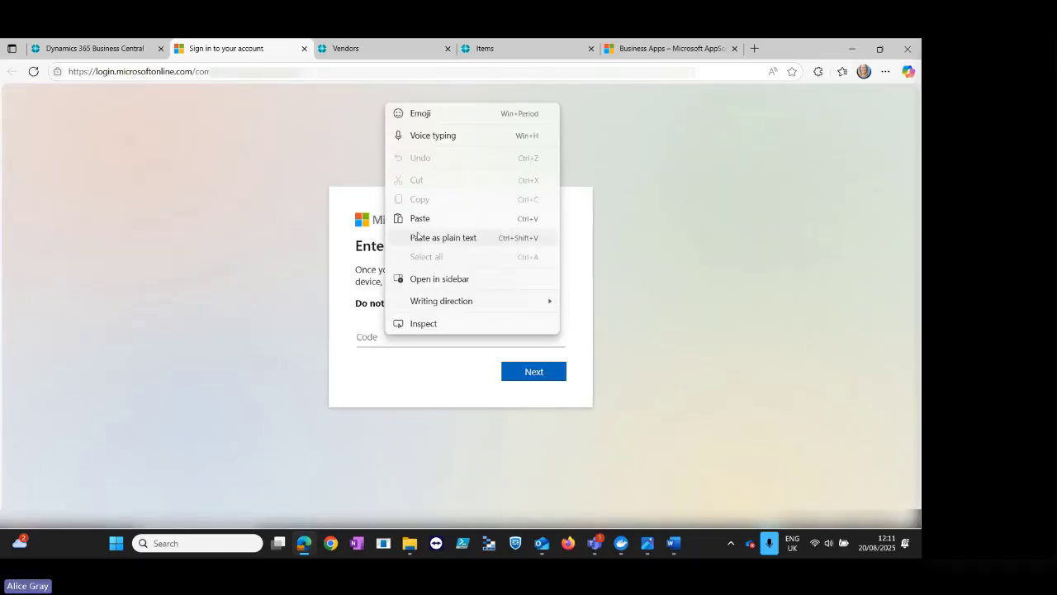
pyautogui.click(418, 236)
pyautogui.click(521, 372)
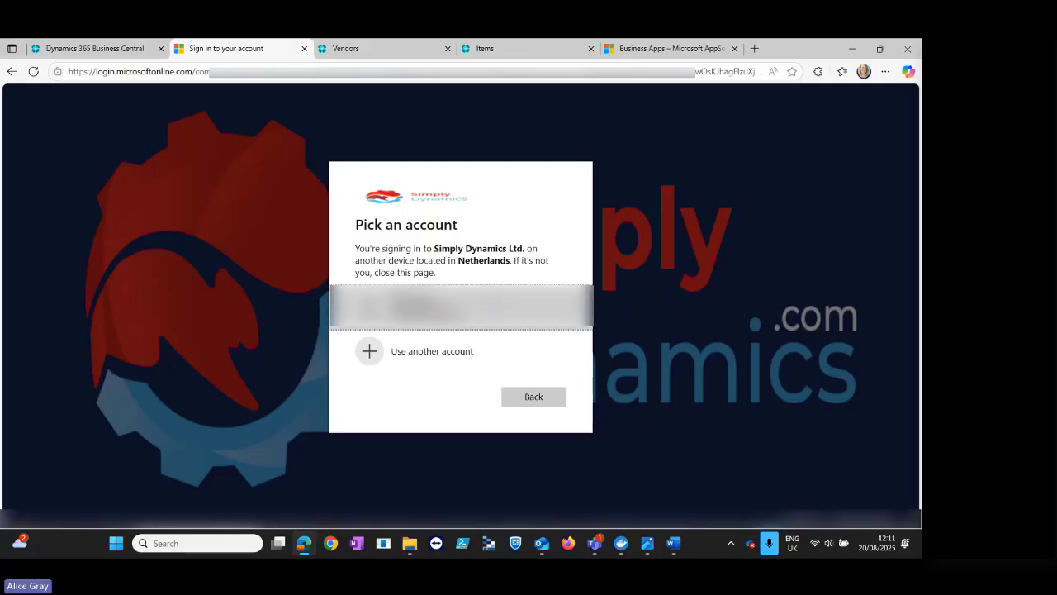
# Return to Business Central without picking an account, close the authentication request, and dismiss the error message.
pyautogui.click(106, 49)
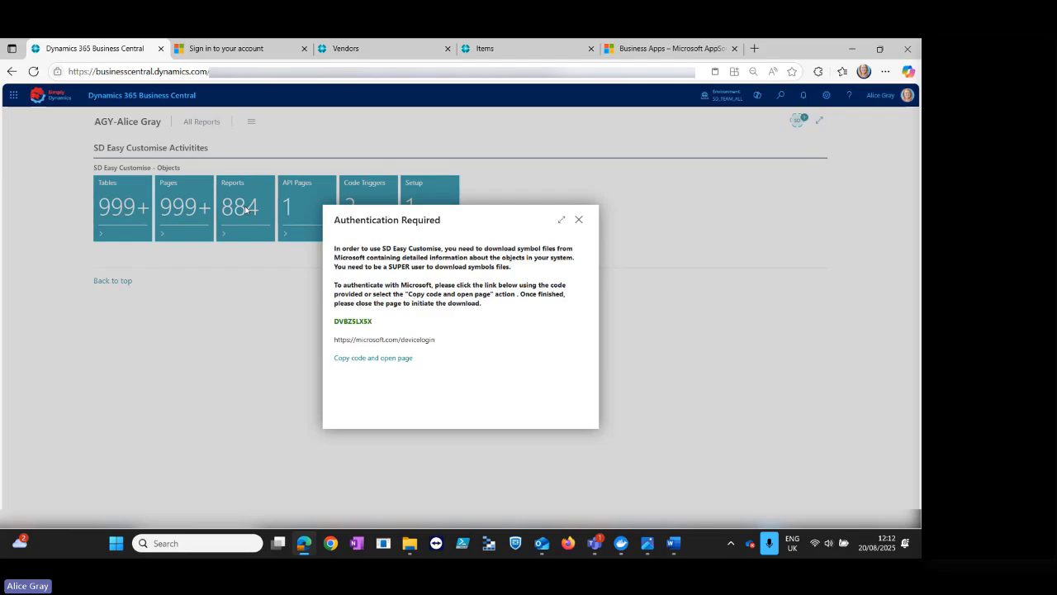
pyautogui.click(579, 220)
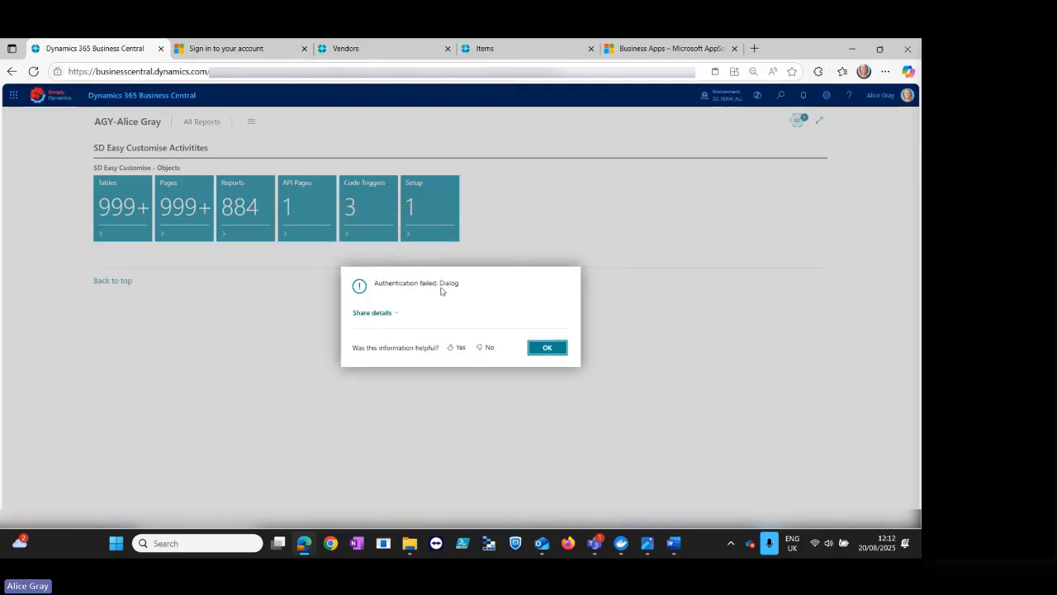
pyautogui.click(545, 348)
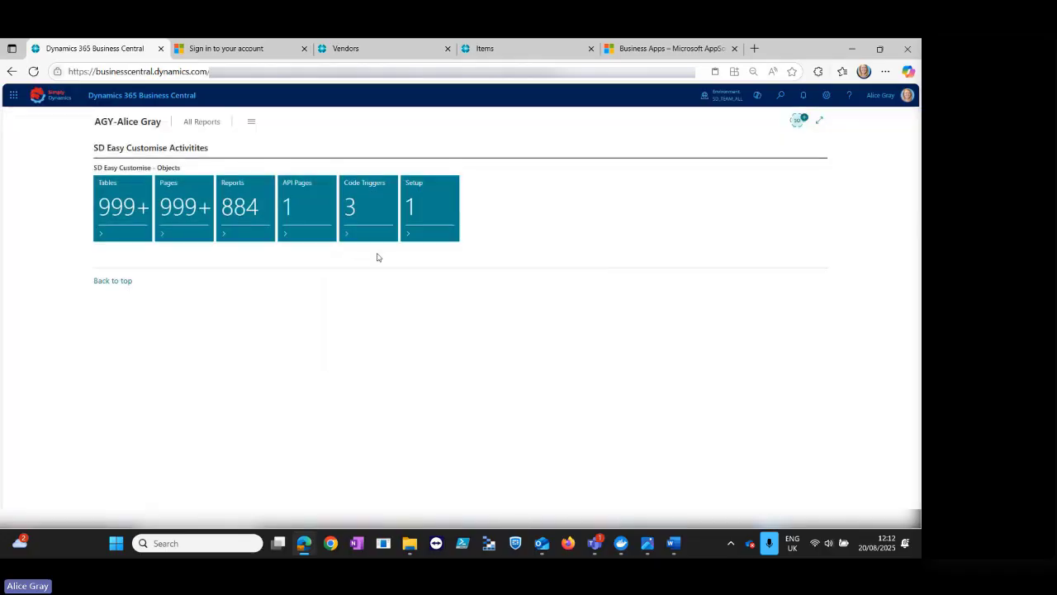